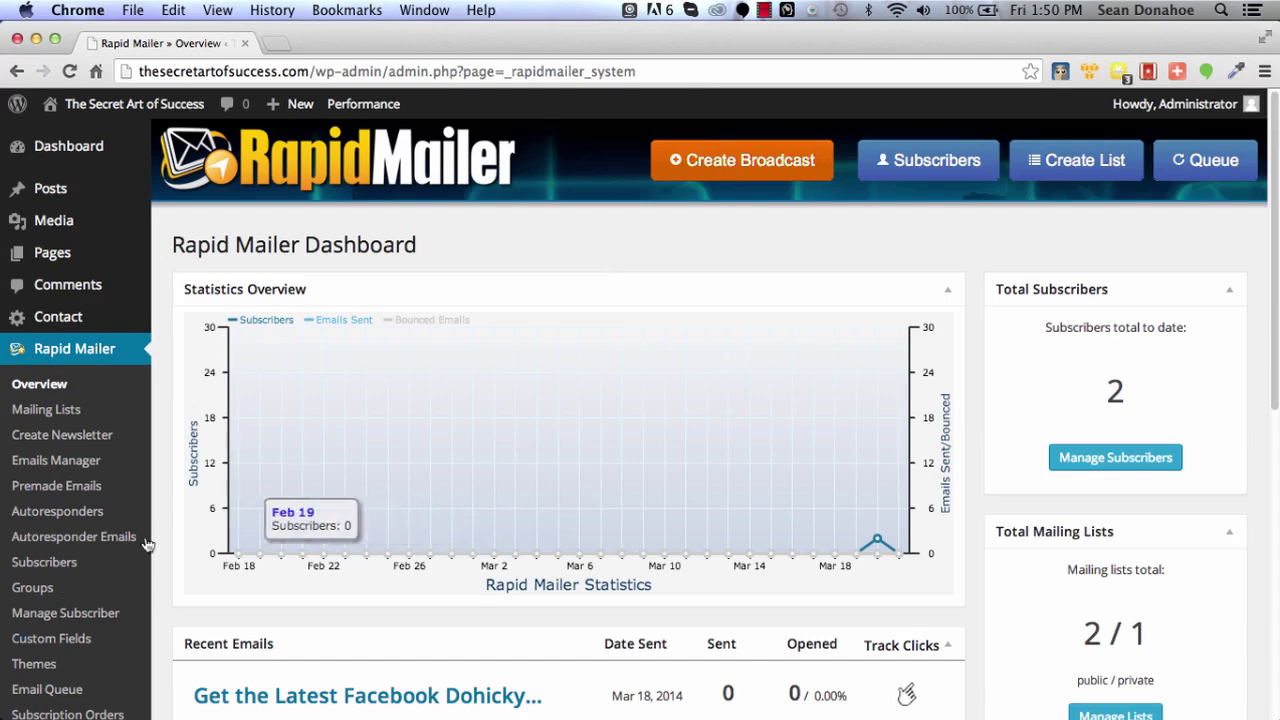
- Return to Chrome and open Rapid Mailer's Manage Themes list
click(90, 696)
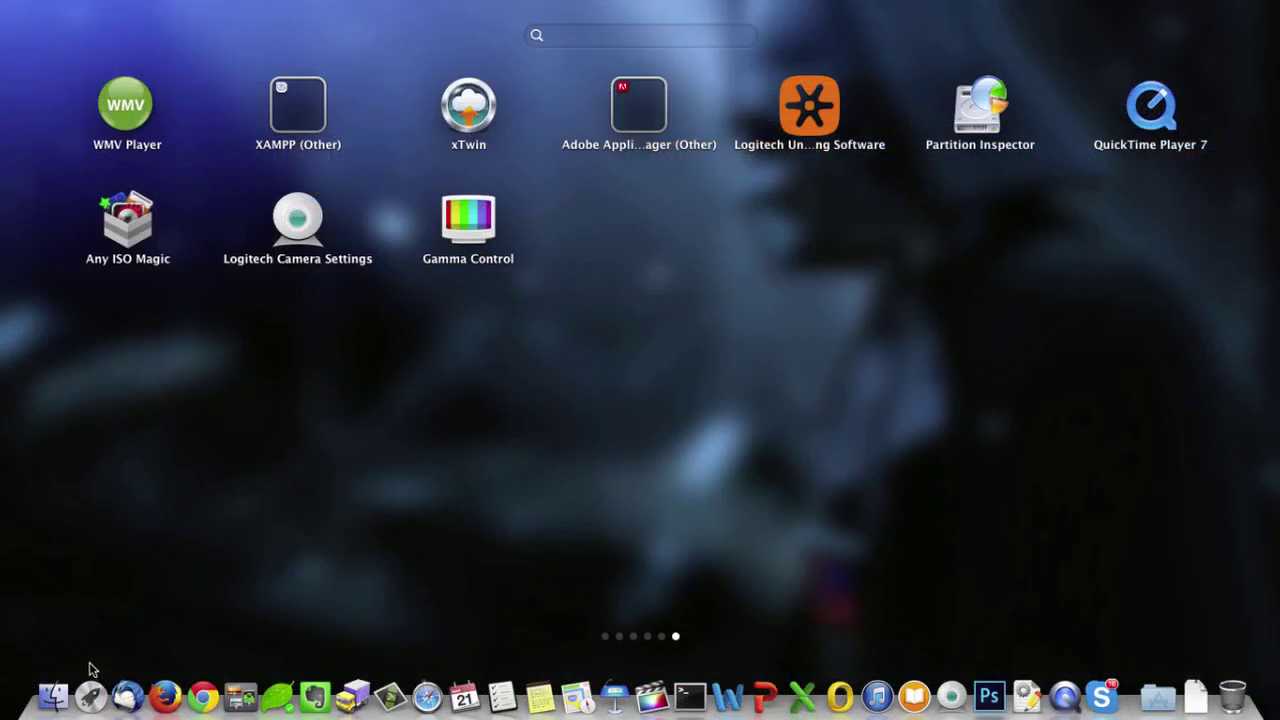
click(202, 696)
click(33, 663)
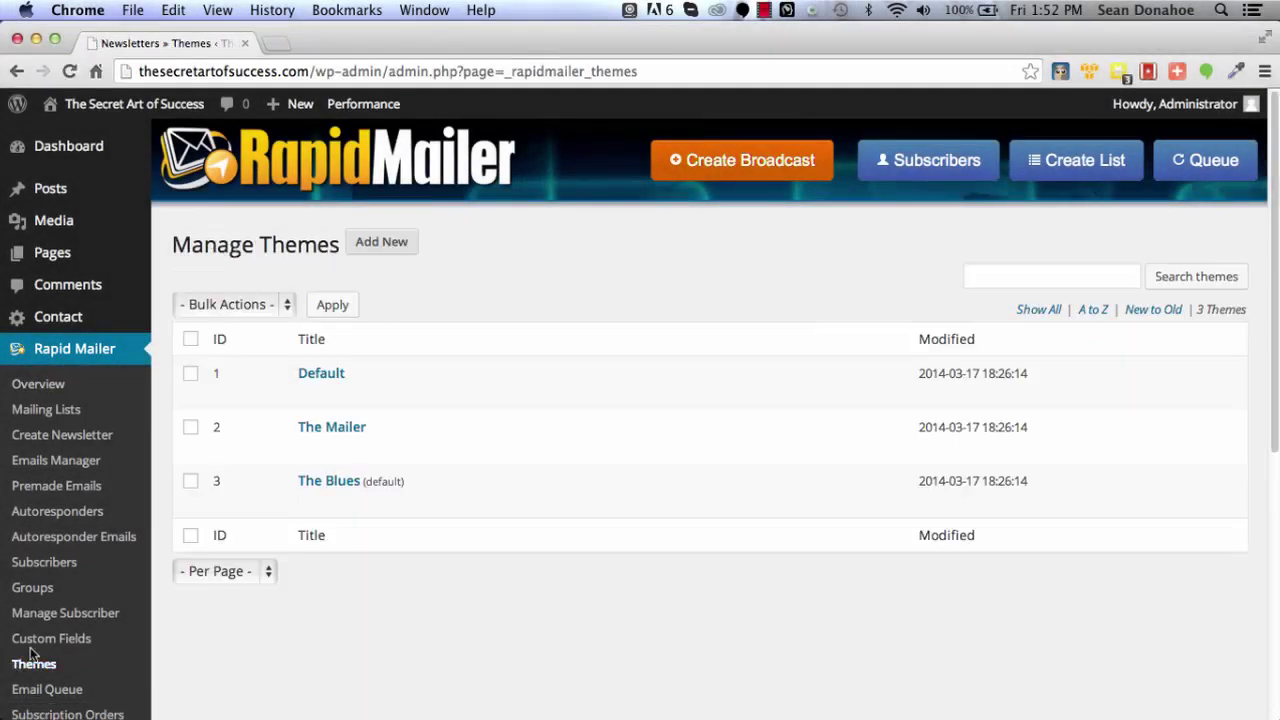
- Preview the Default and The Mailer themes, closing each preview afterwards
mouse_move(485, 372)
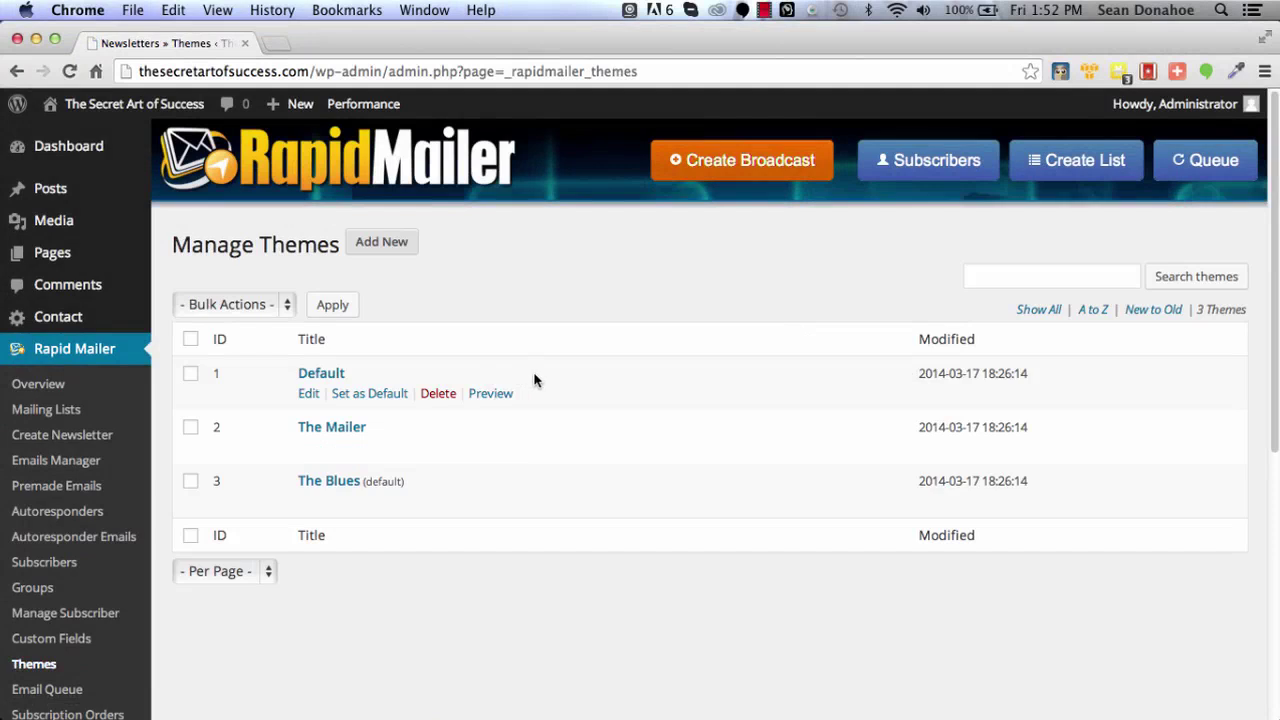
click(493, 395)
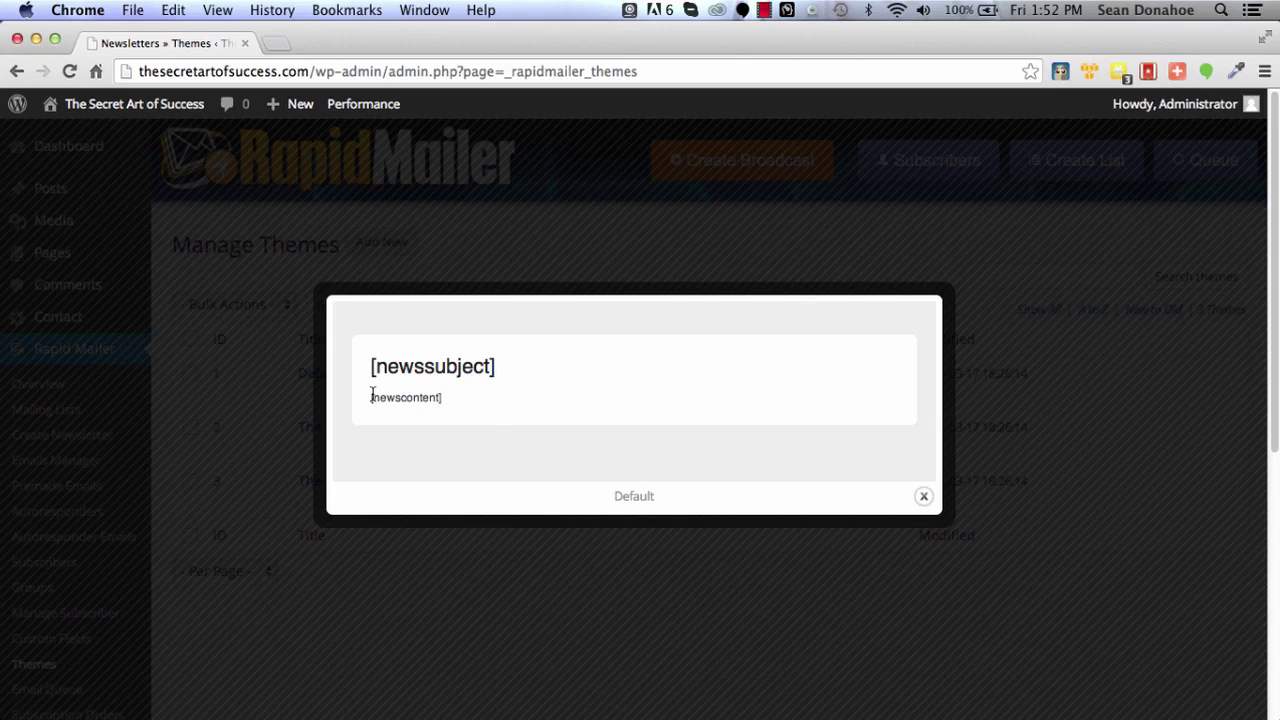
click(925, 498)
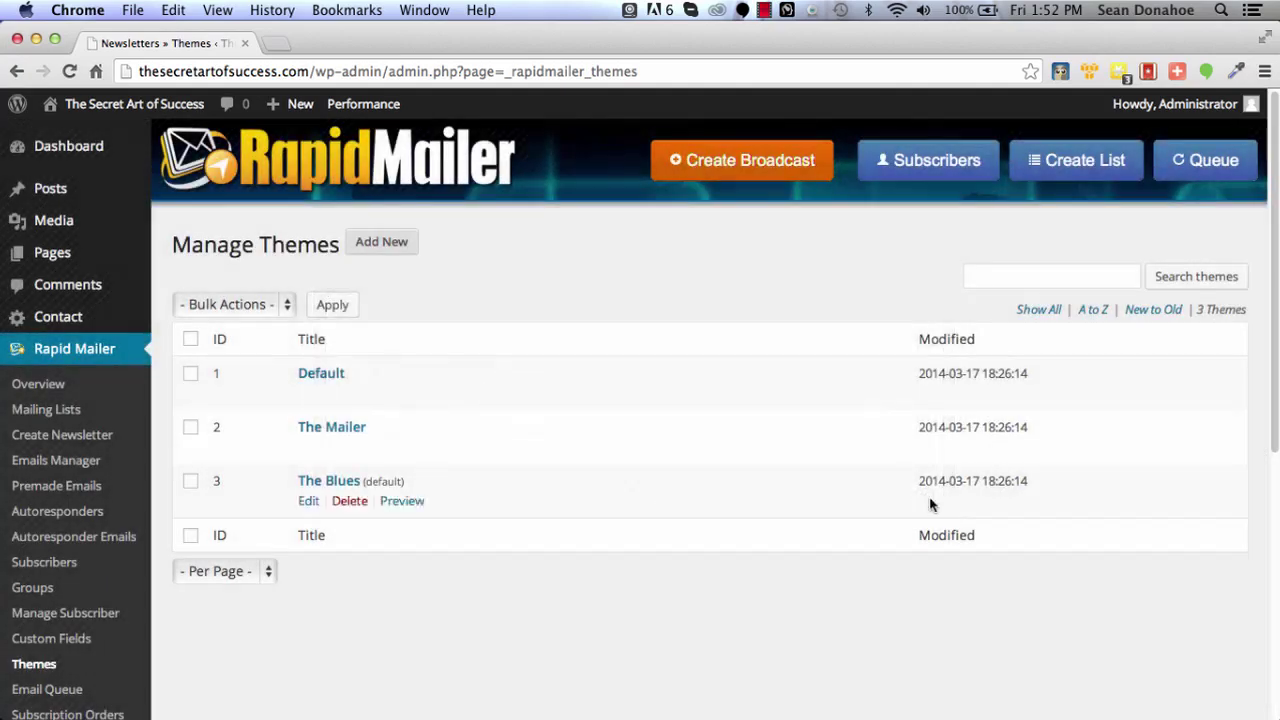
click(489, 448)
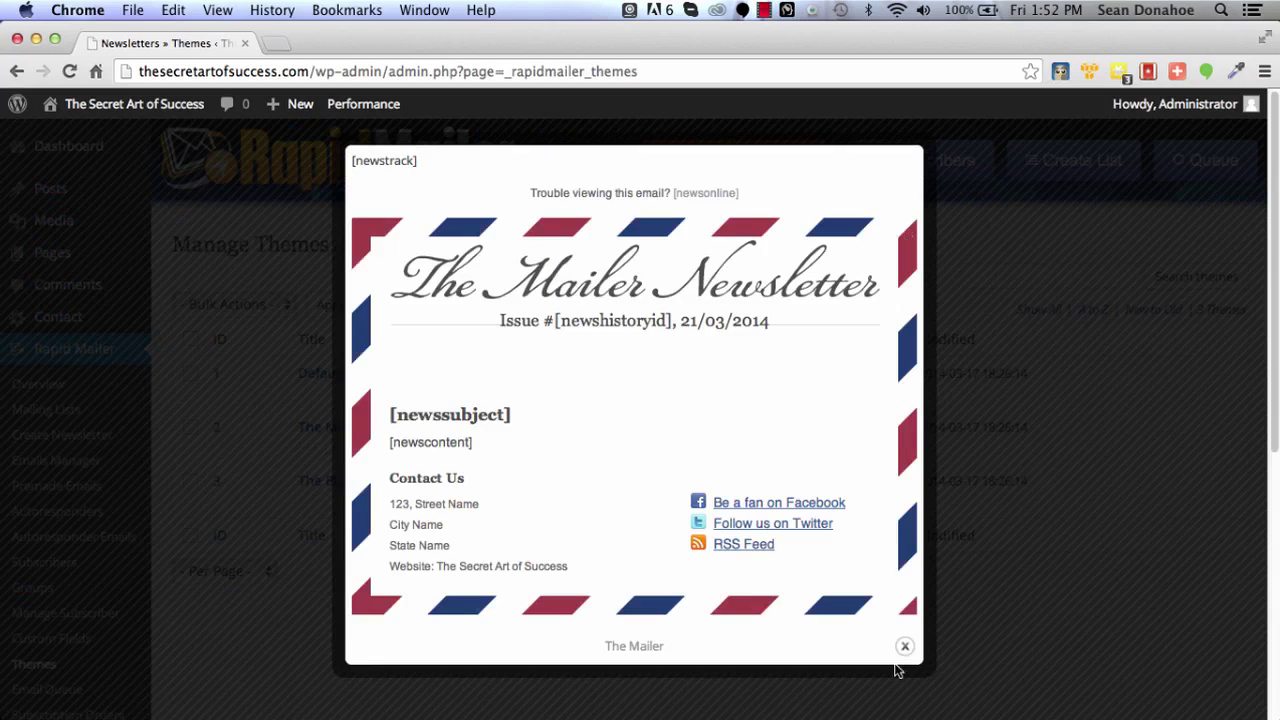
click(905, 647)
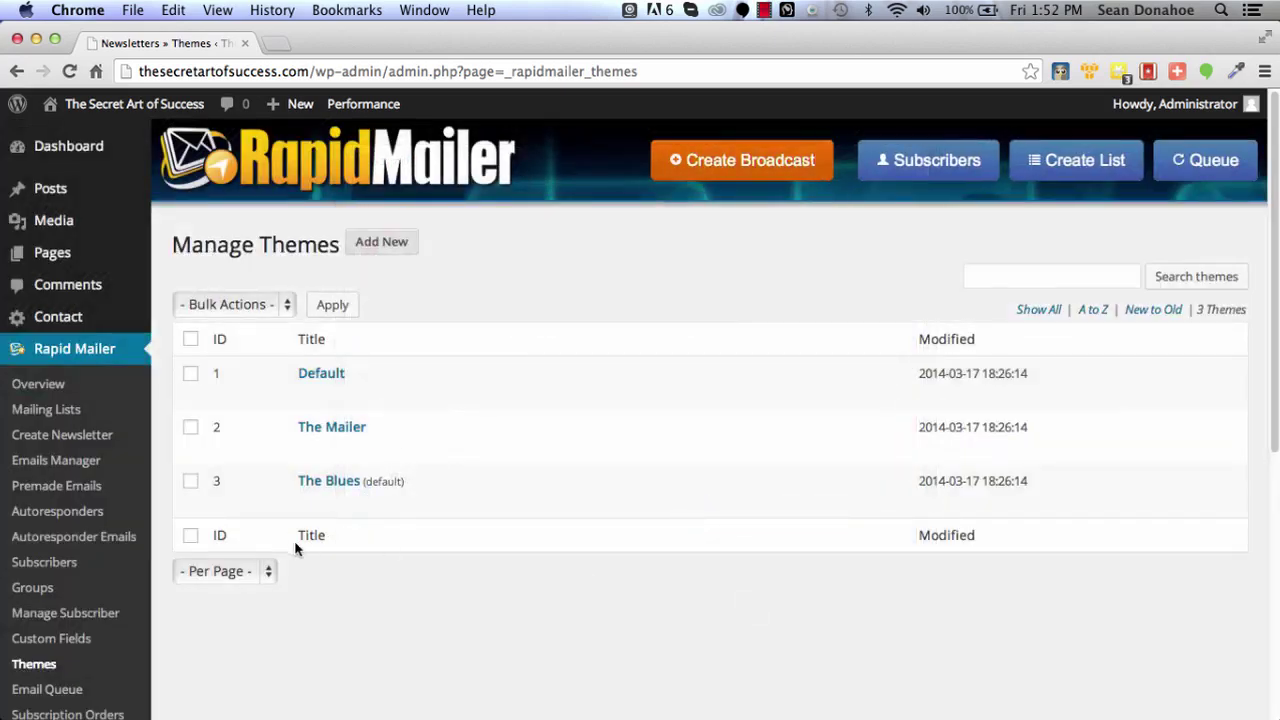
mouse_move(349, 500)
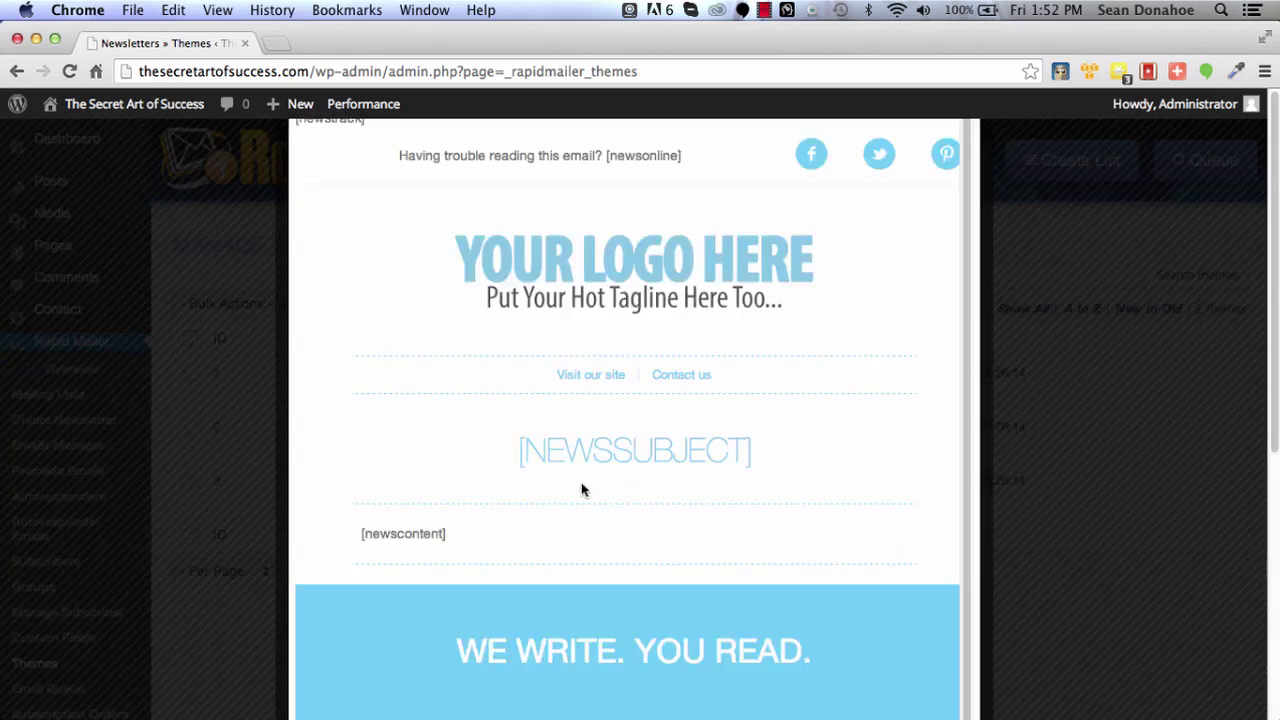
scroll(582, 486, down, 10)
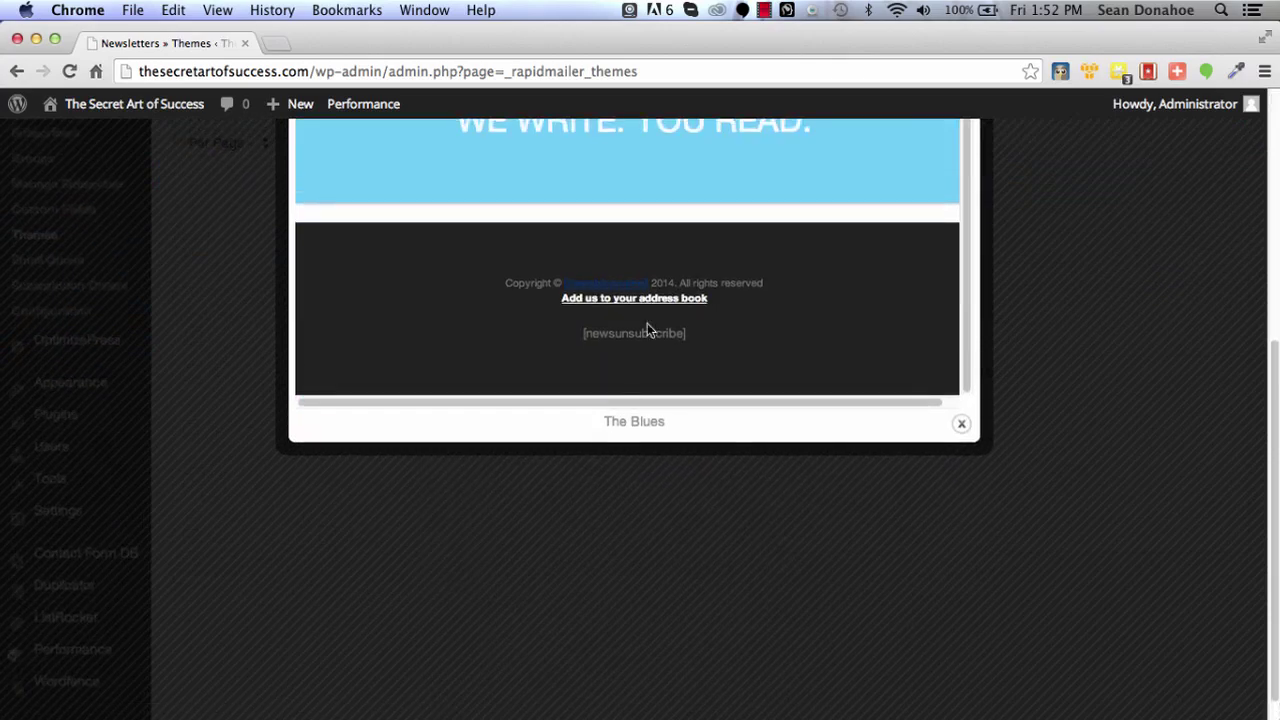
scroll(730, 372, up, 5)
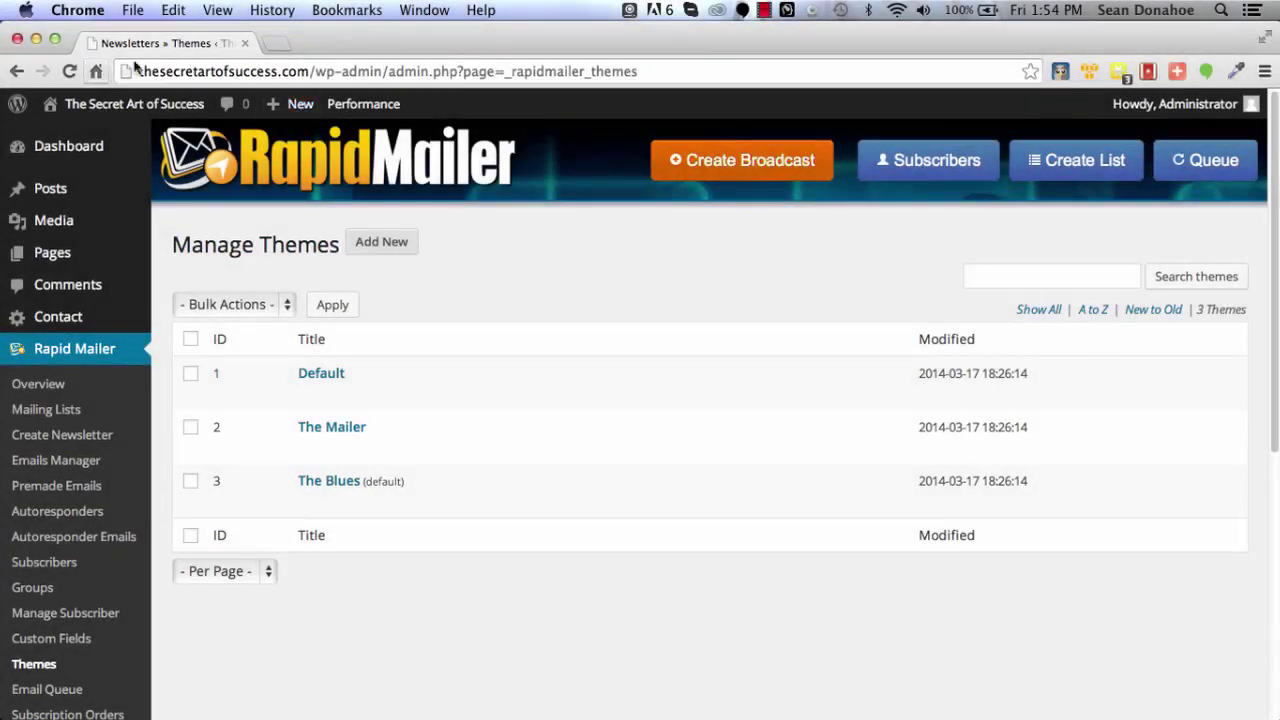
- Minimize Chrome and extract theme.zip on the desktop with The Unarchiver
click(55, 38)
key(super+m)
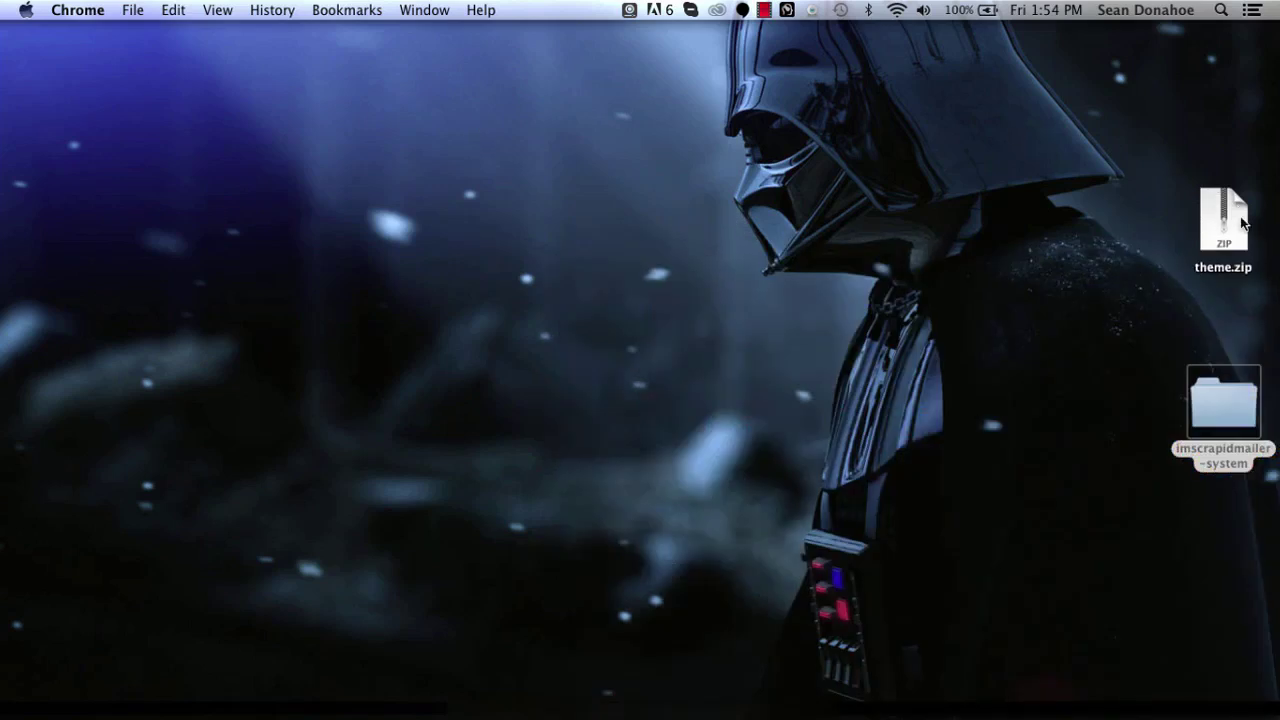
drag(1238, 220, 757, 97)
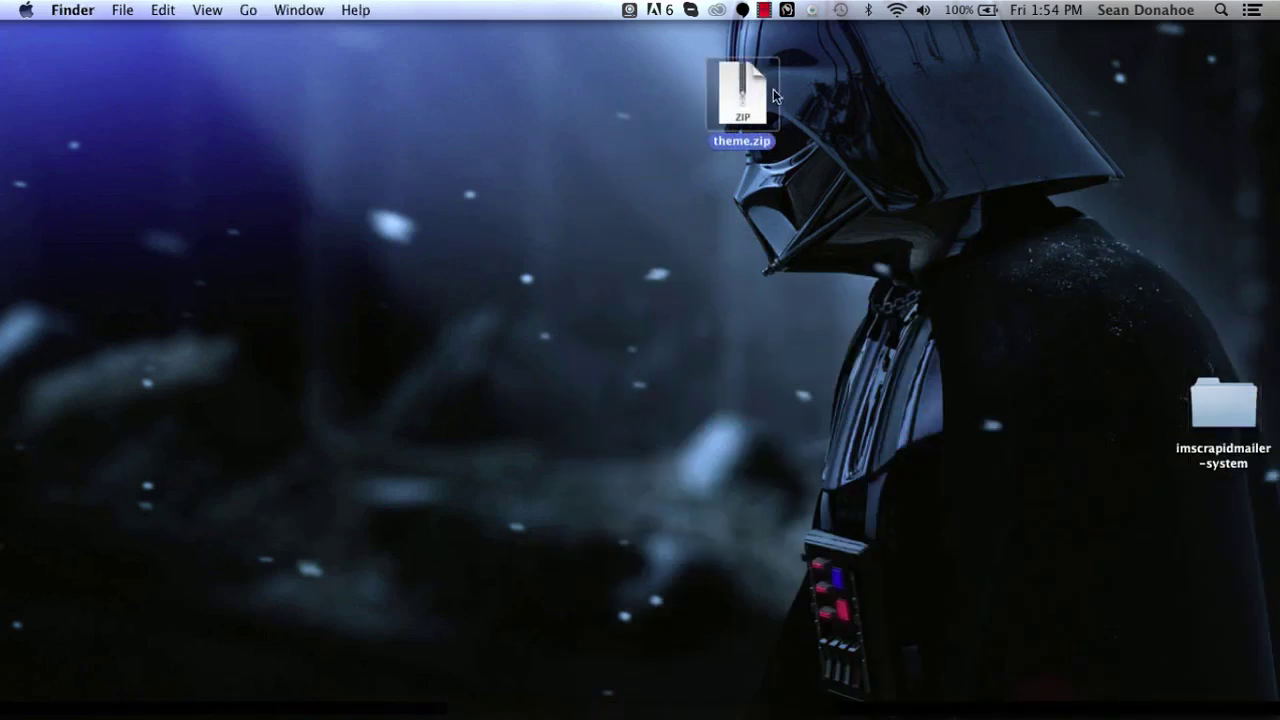
right_click(743, 88)
mouse_move(817, 119)
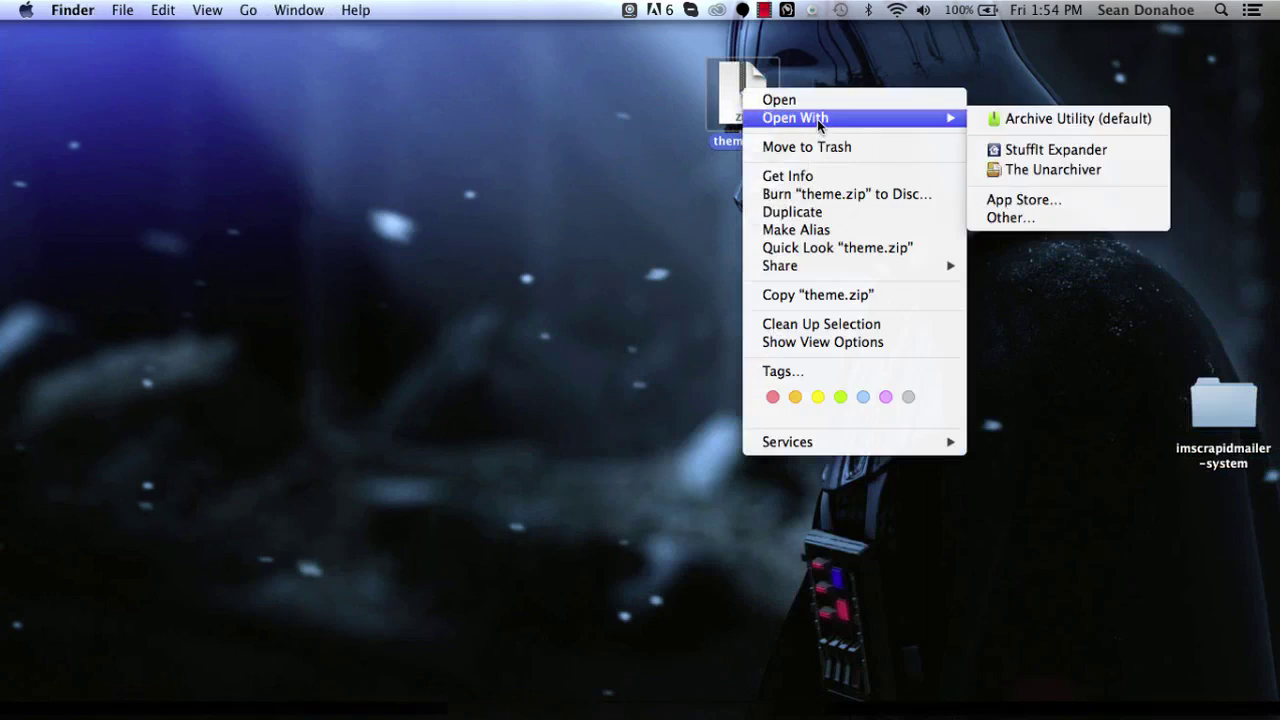
click(1062, 167)
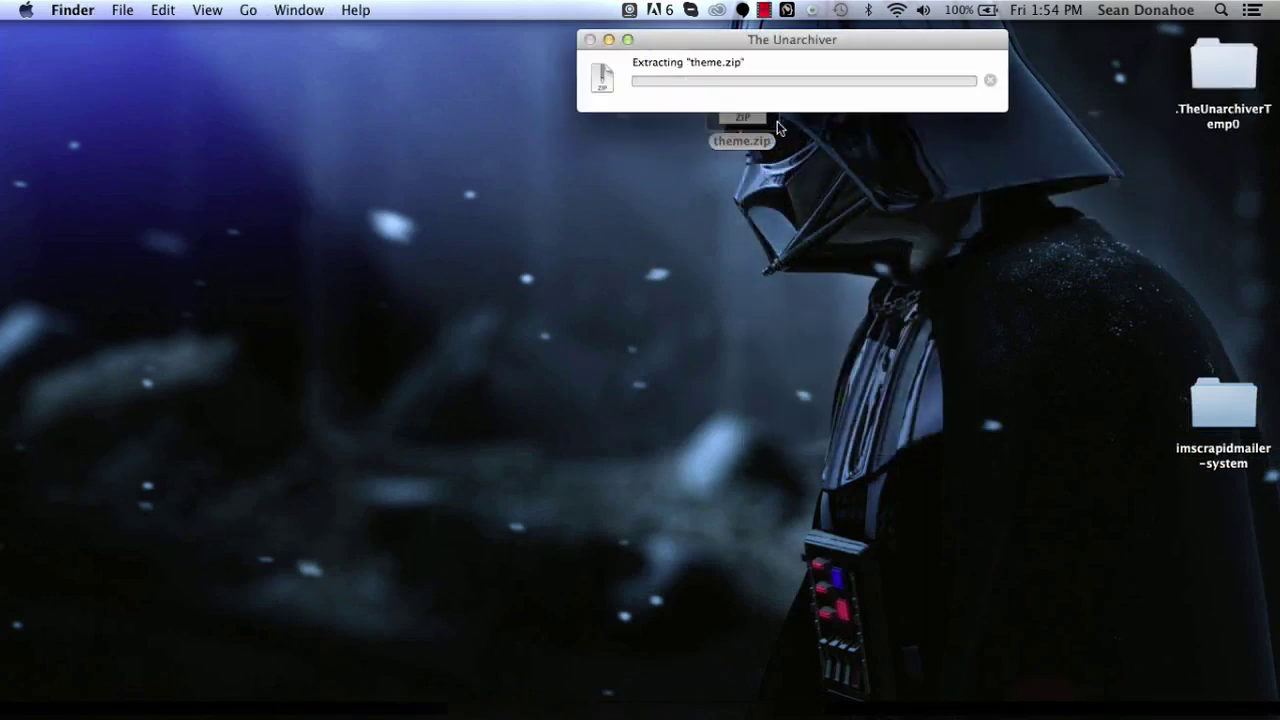
- Open the extracted theme folder to view its eleven zips, then return to Chrome
click(1208, 68)
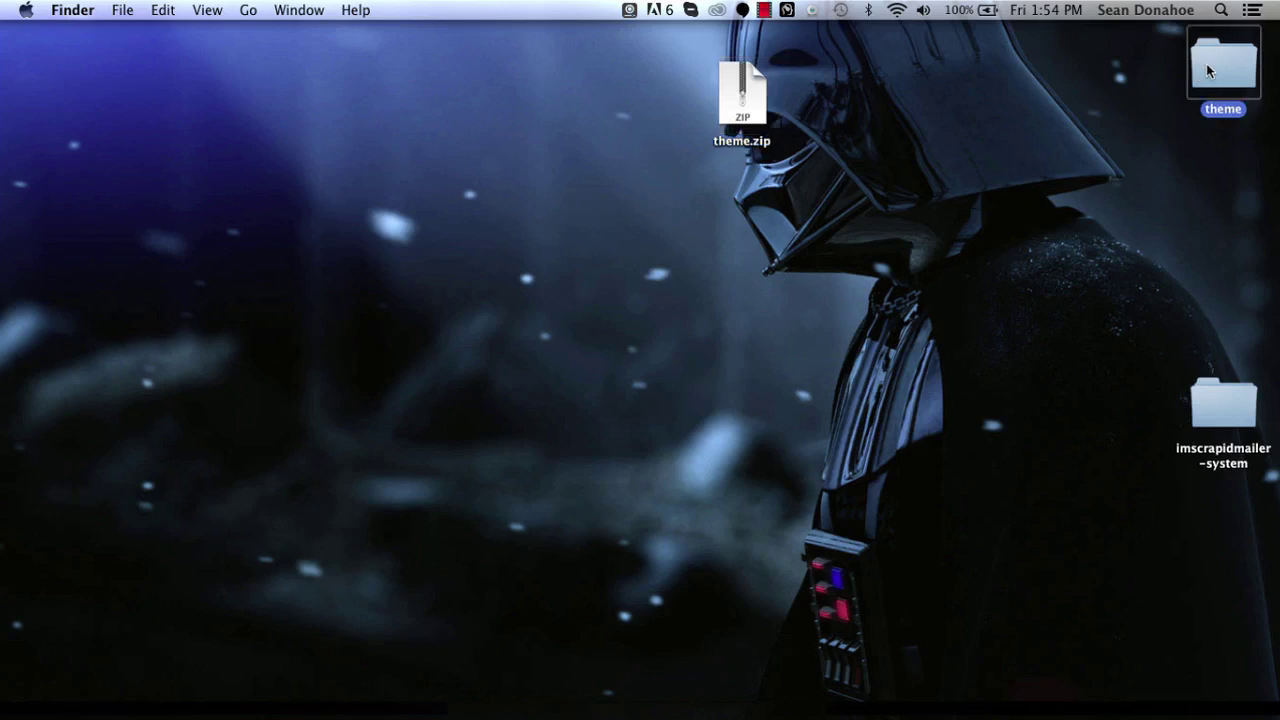
double_click(1206, 63)
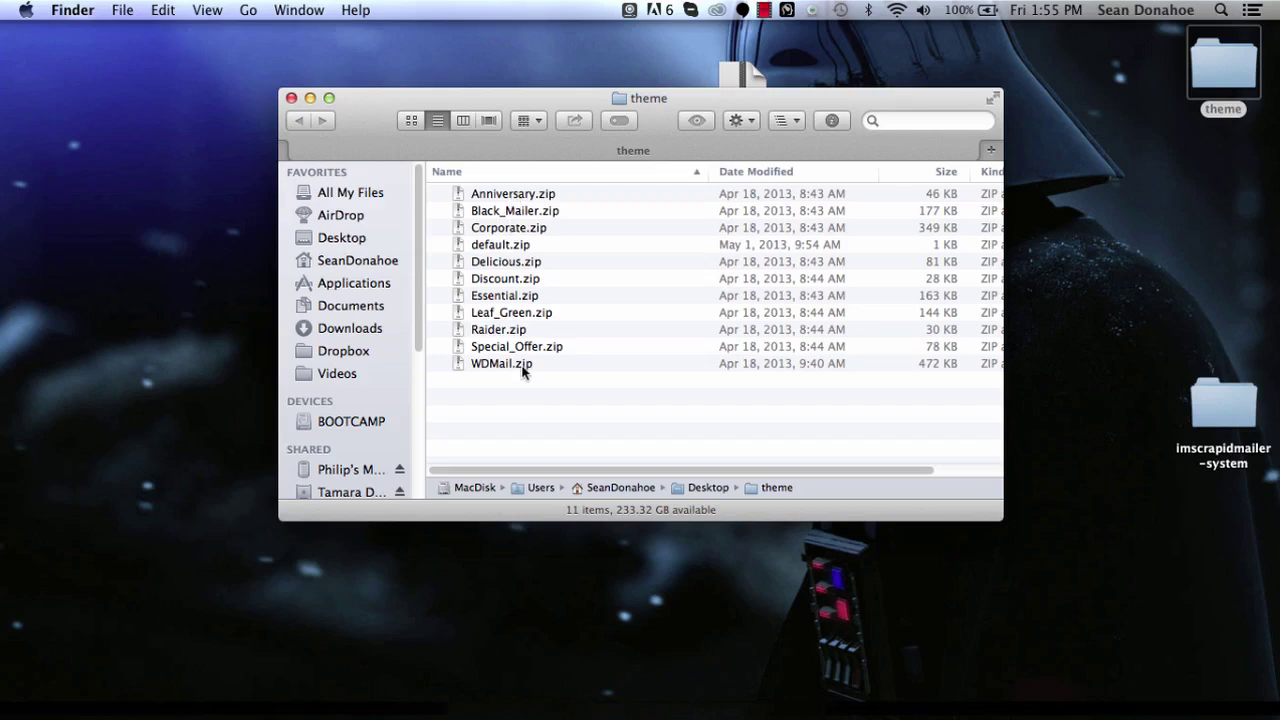
key(super+Tab)
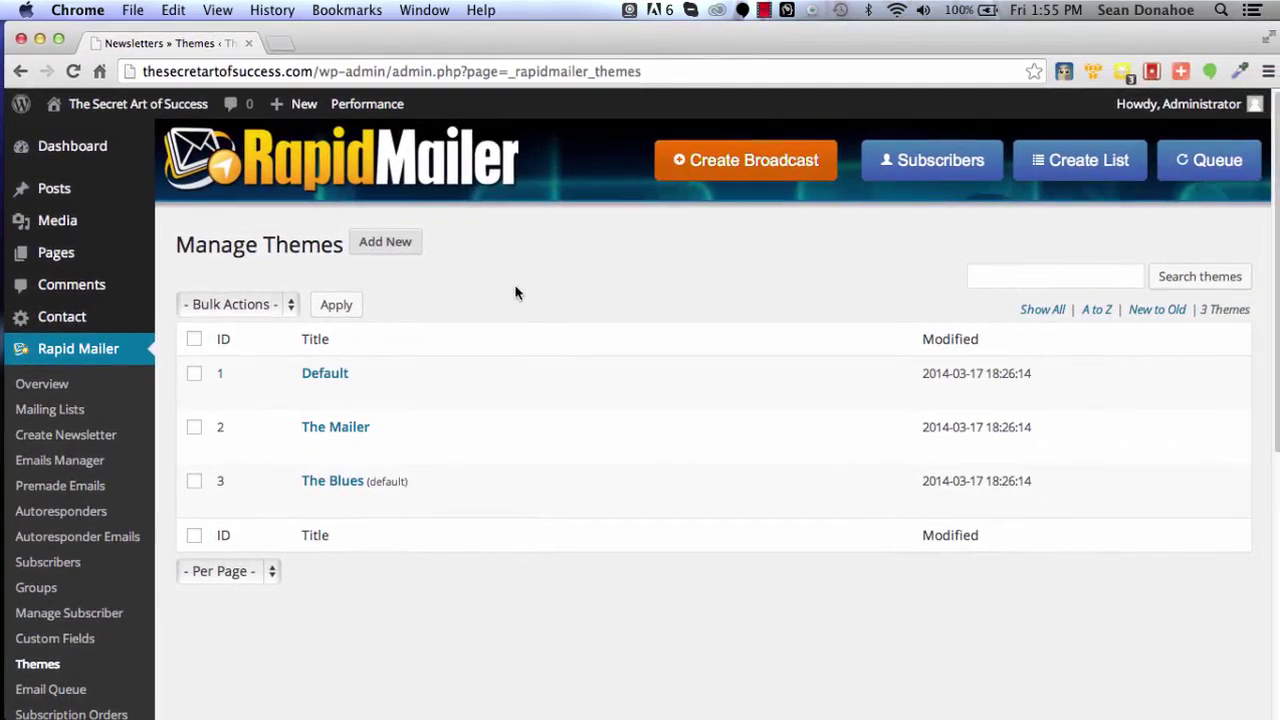
- Start a new zip-package theme with Corporate.zip from the theme folder attached
click(389, 252)
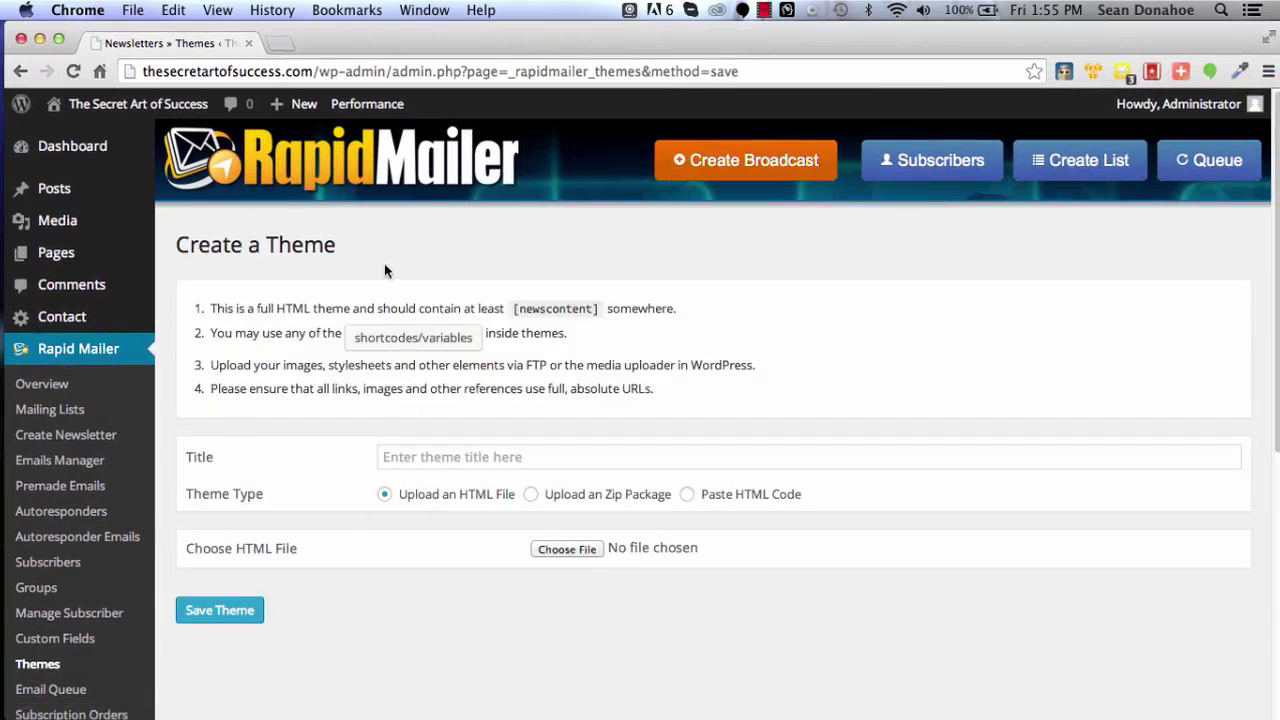
click(535, 495)
click(575, 550)
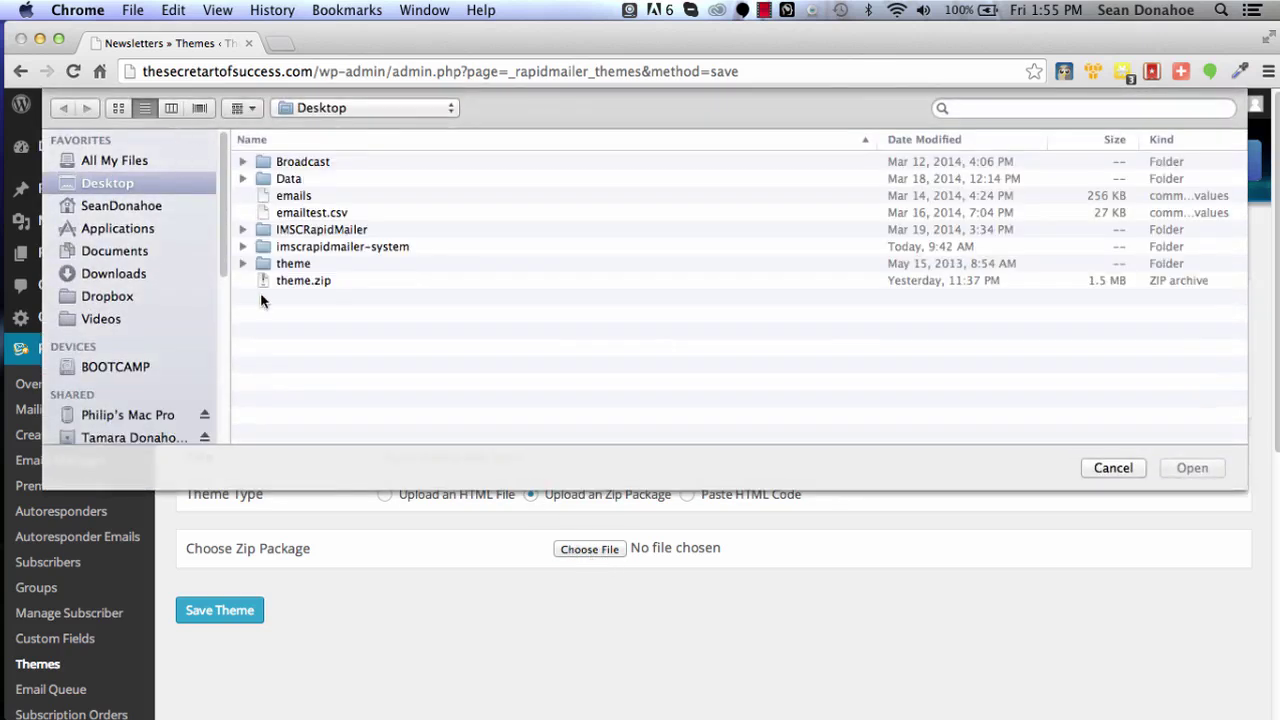
double_click(284, 264)
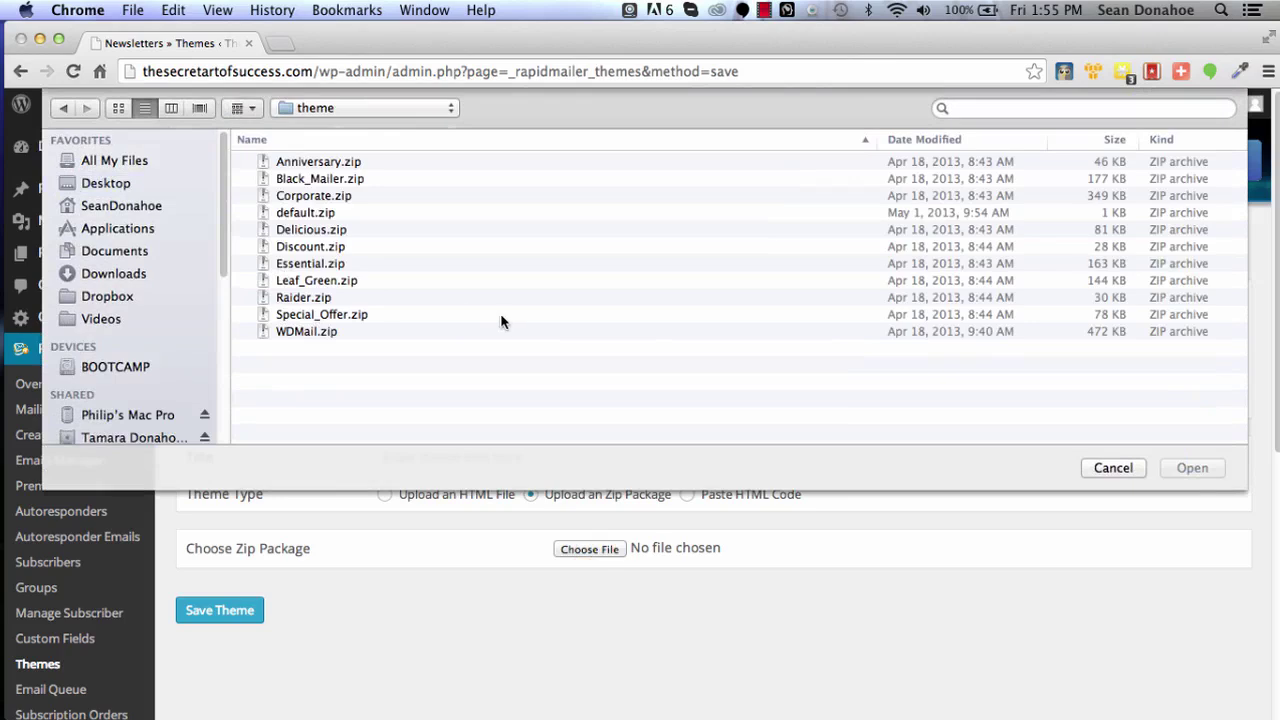
double_click(305, 195)
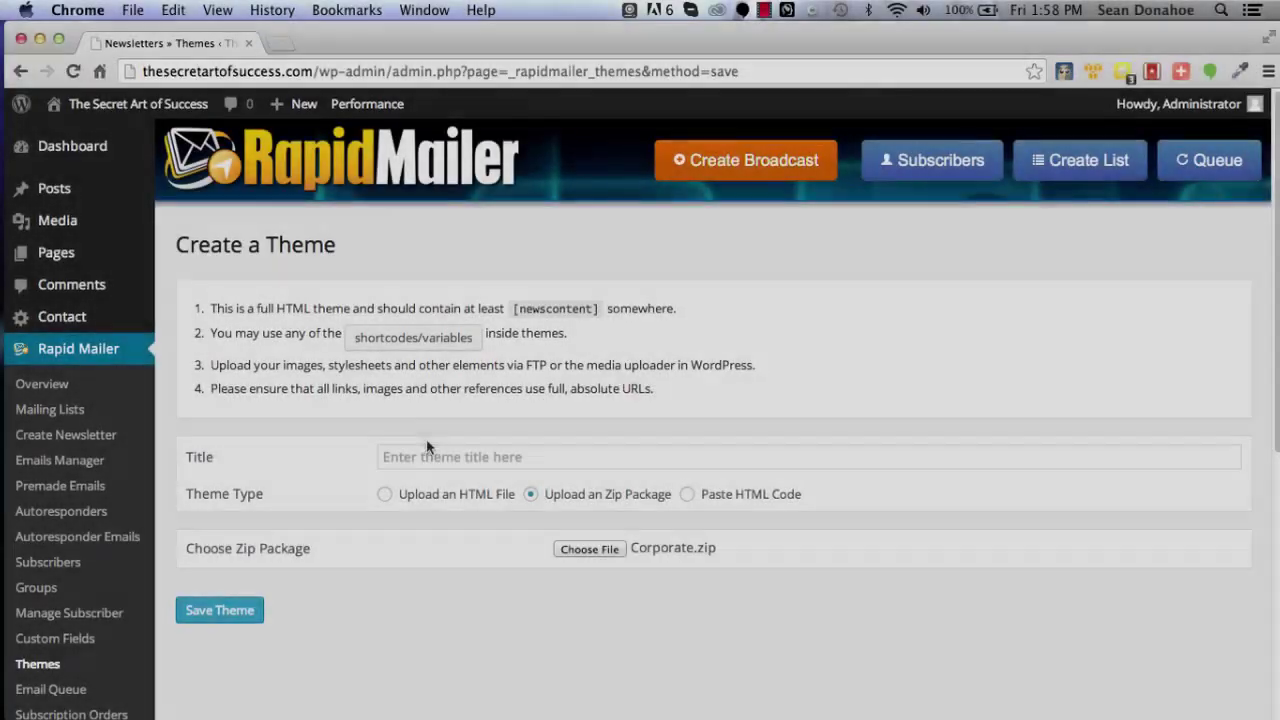
- Enter 'Corporate' as the theme title and bring the theme folder window forward
click(427, 455)
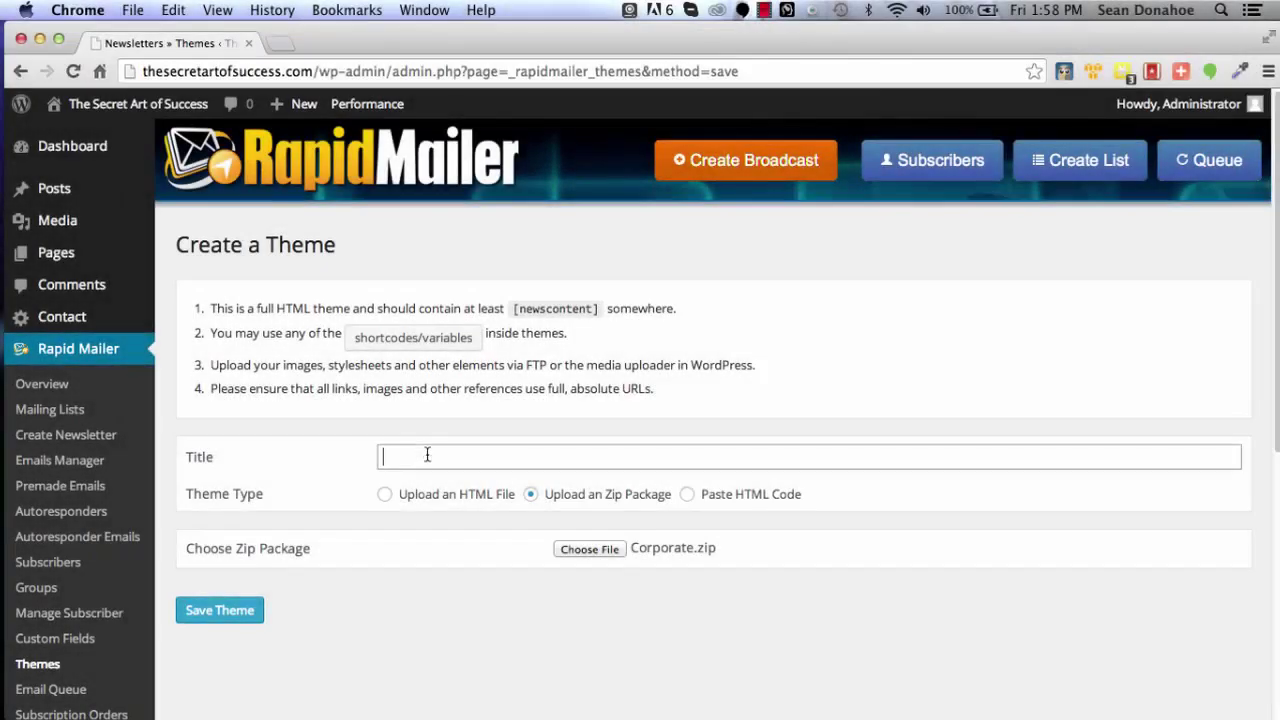
text(Corporate)
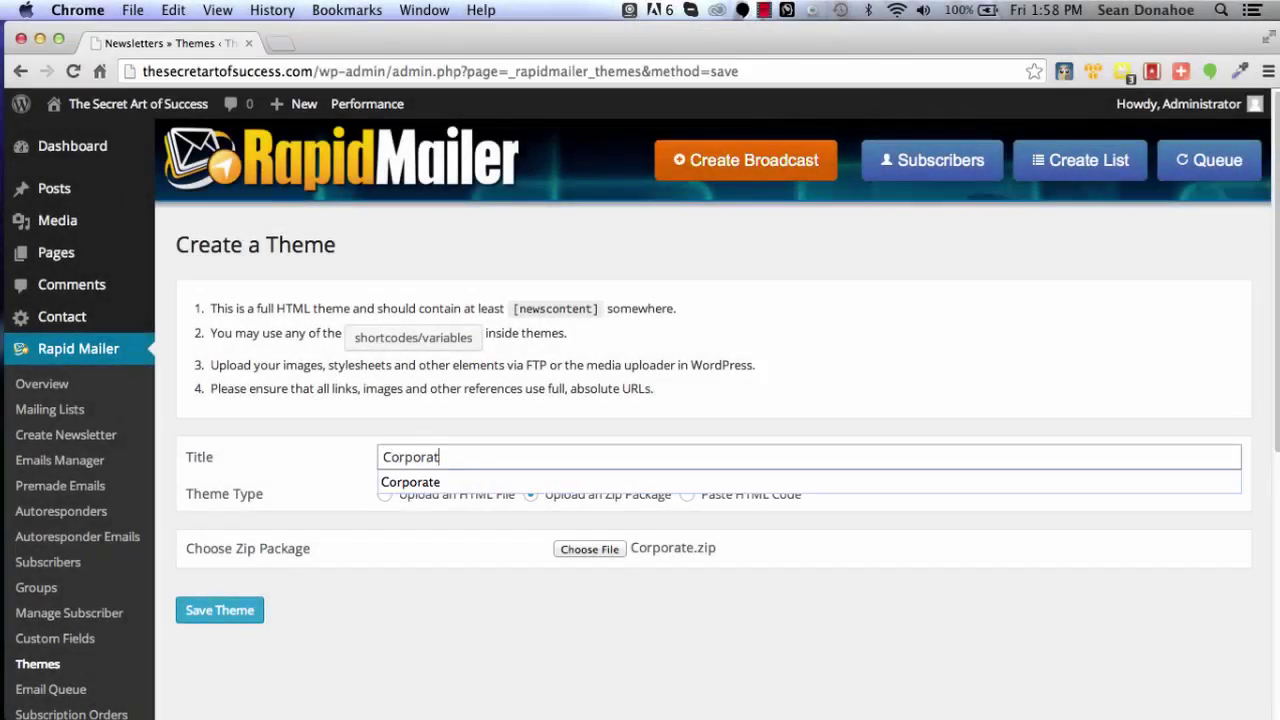
click(458, 424)
key(F3)
click(387, 332)
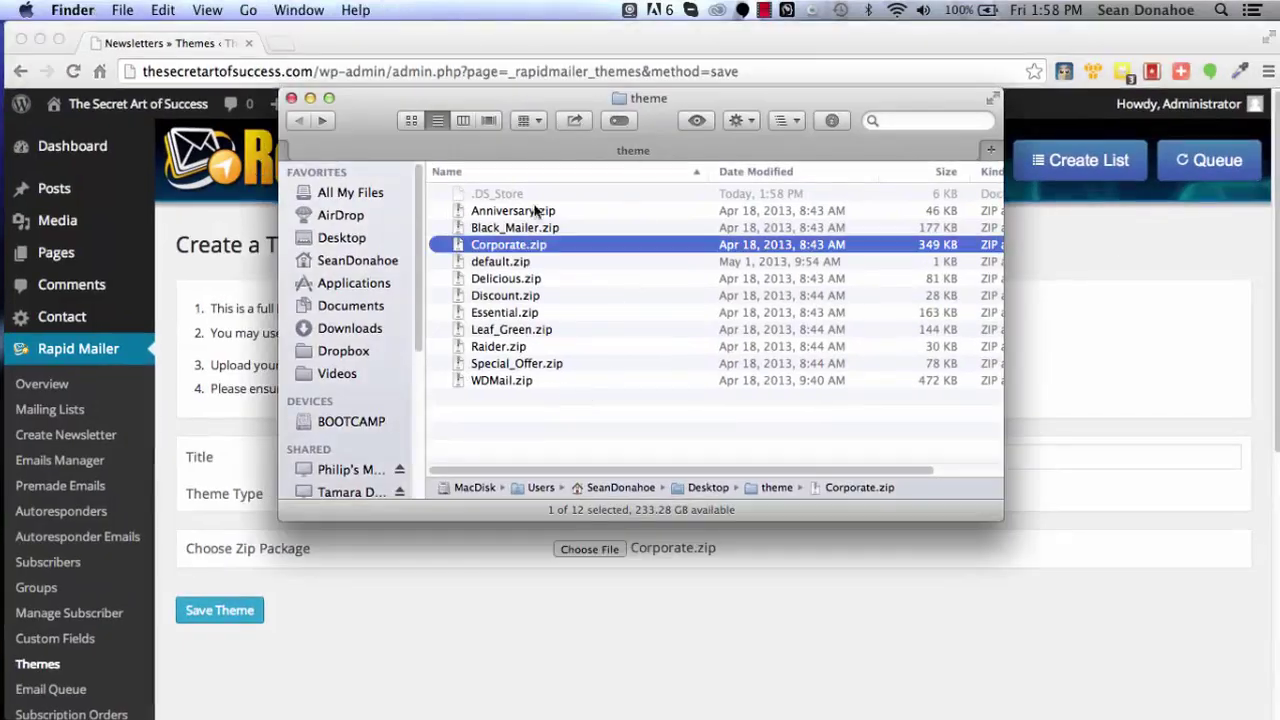
- Unpack Corporate.zip with The Unarchiver and open the Corporate folder's index.html in Chrome
right_click(474, 242)
mouse_move(600, 264)
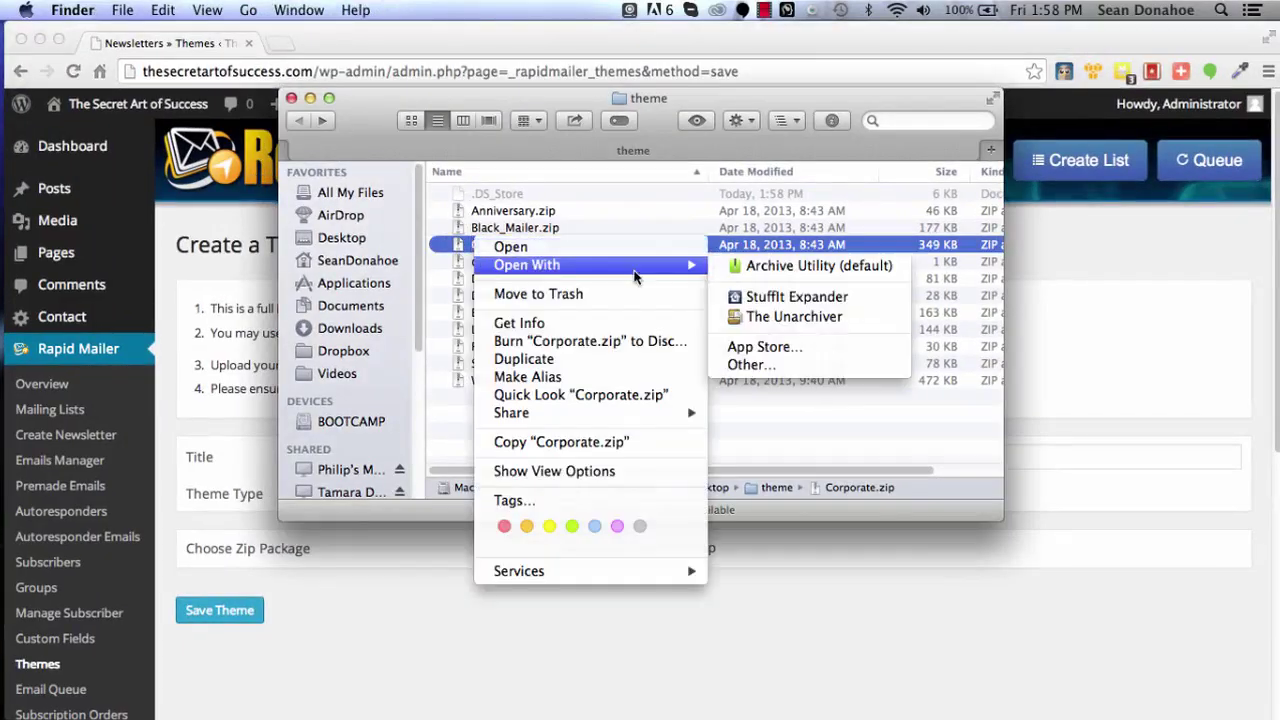
click(781, 320)
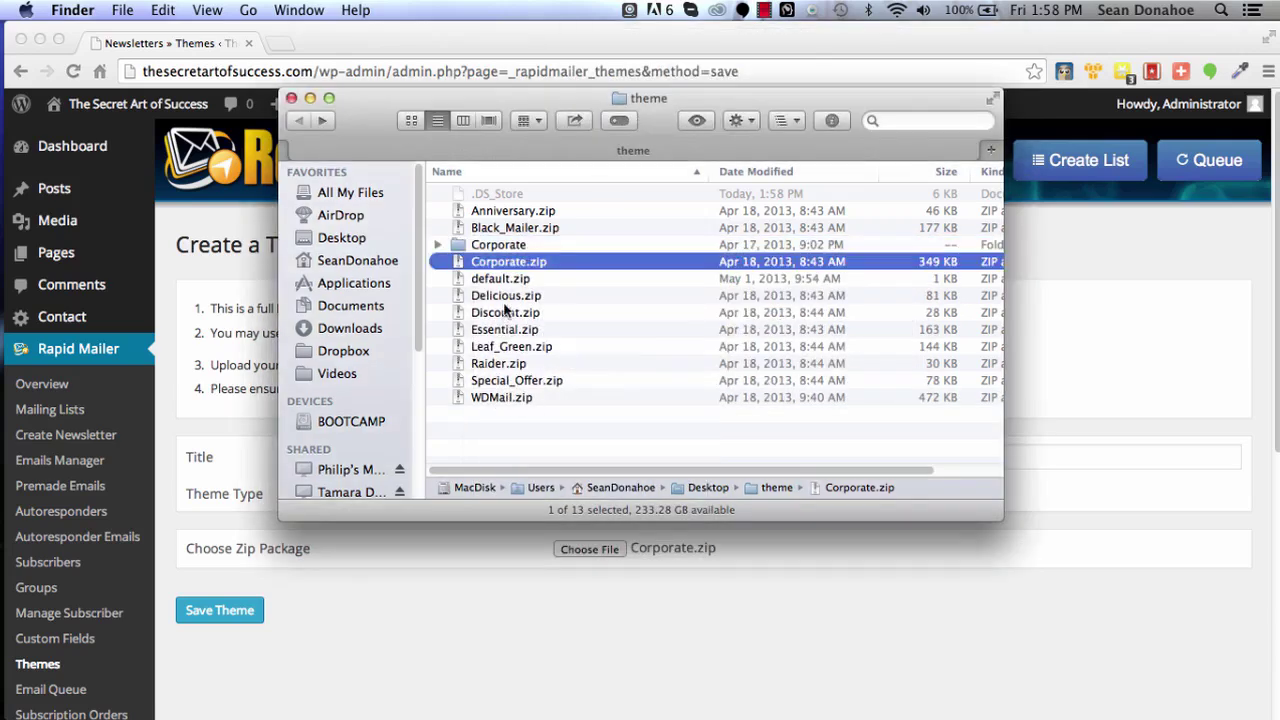
double_click(491, 245)
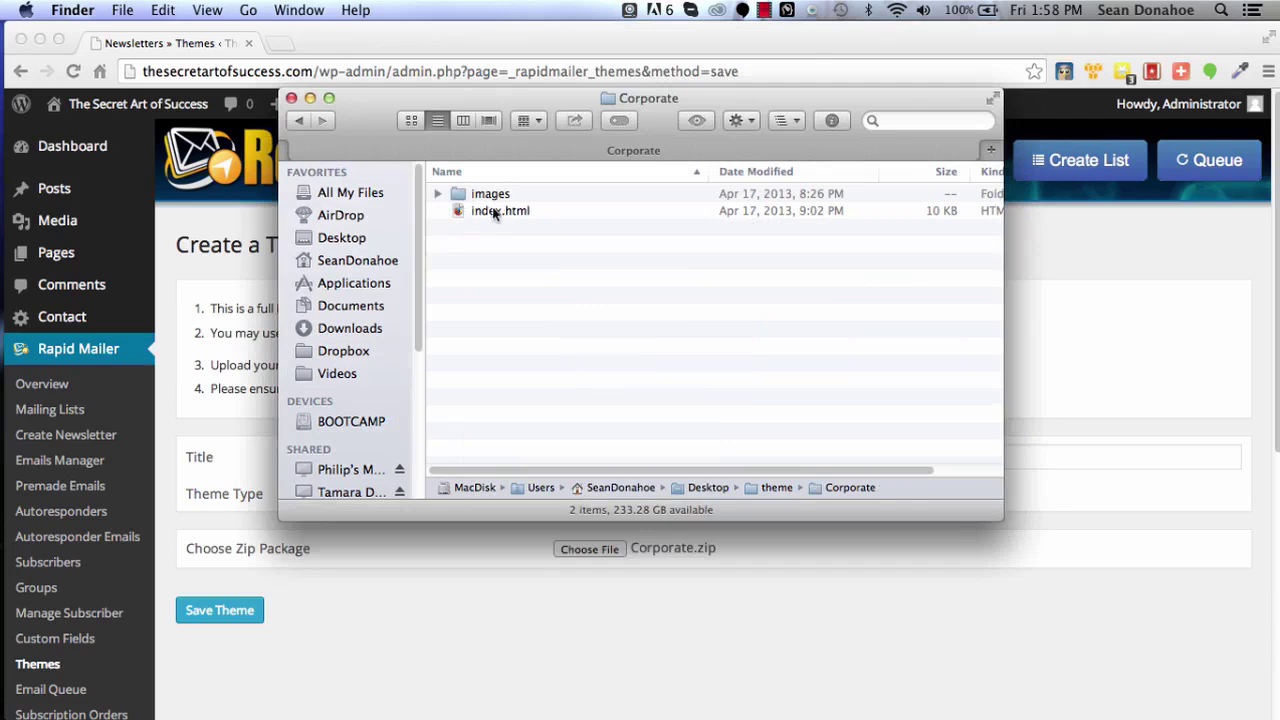
click(437, 194)
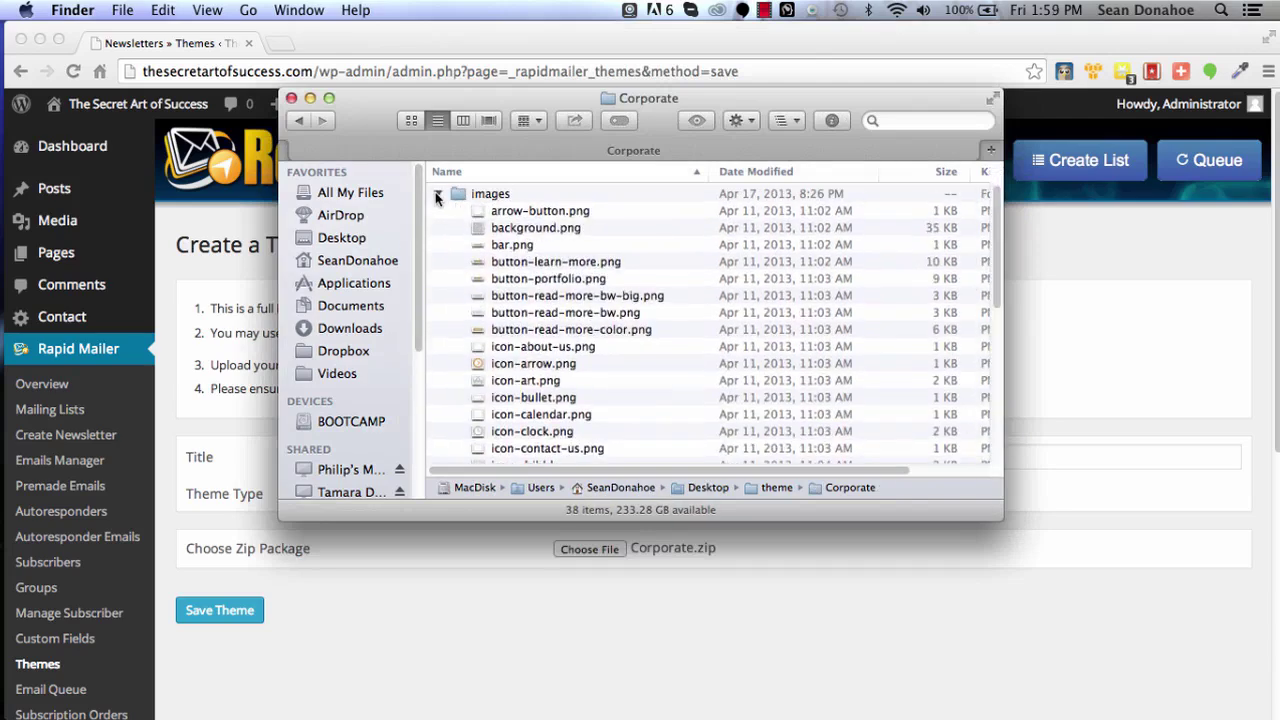
click(437, 195)
double_click(491, 212)
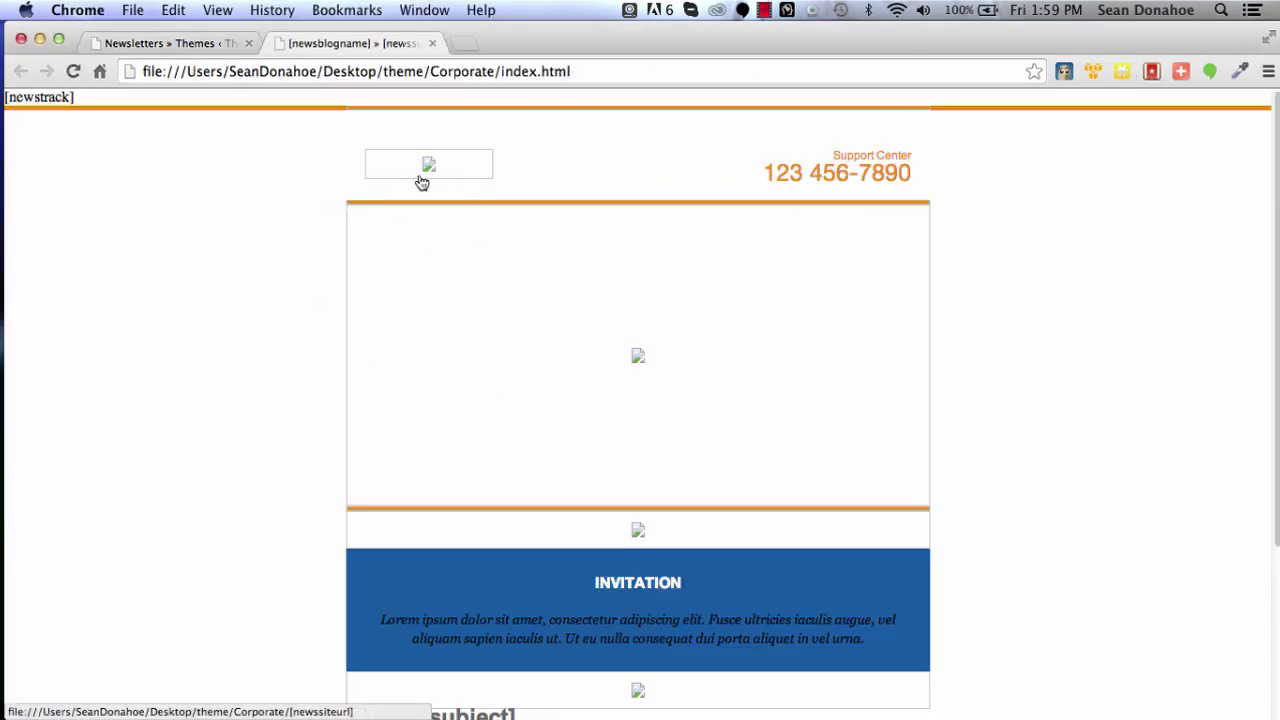
scroll(249, 430, down, 1)
scroll(250, 439, down, 5)
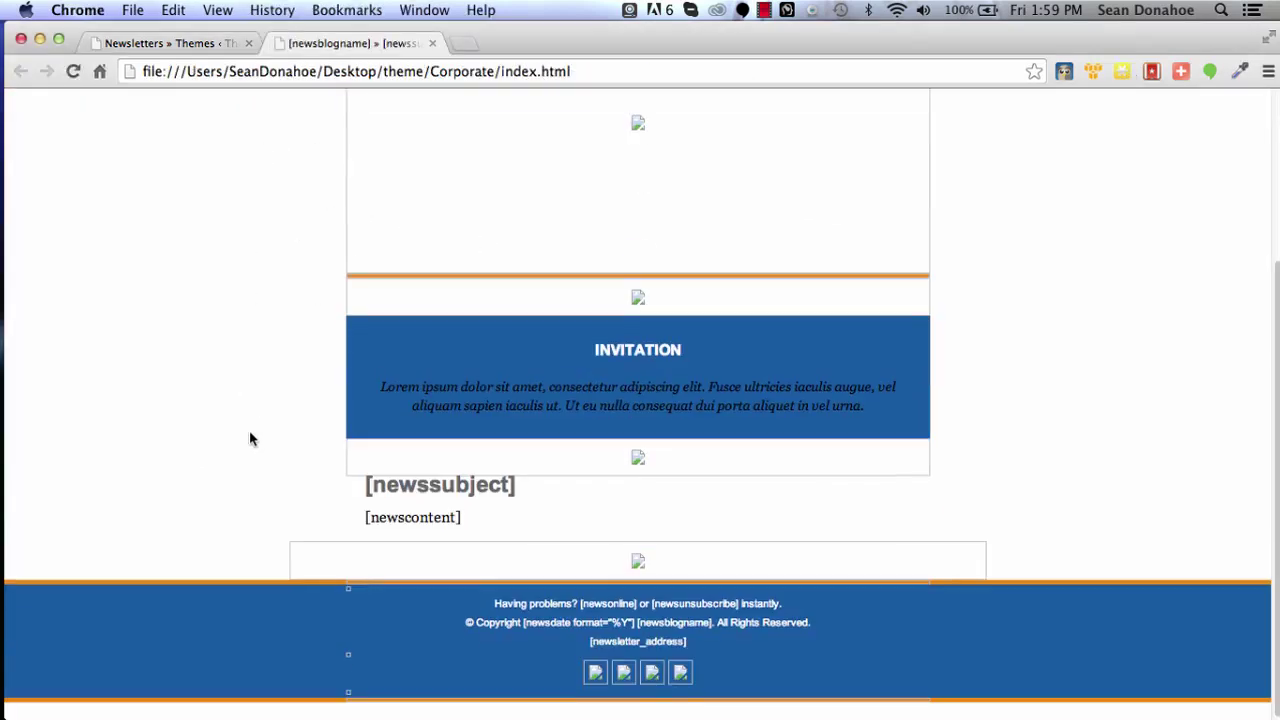
scroll(250, 438, up, 5)
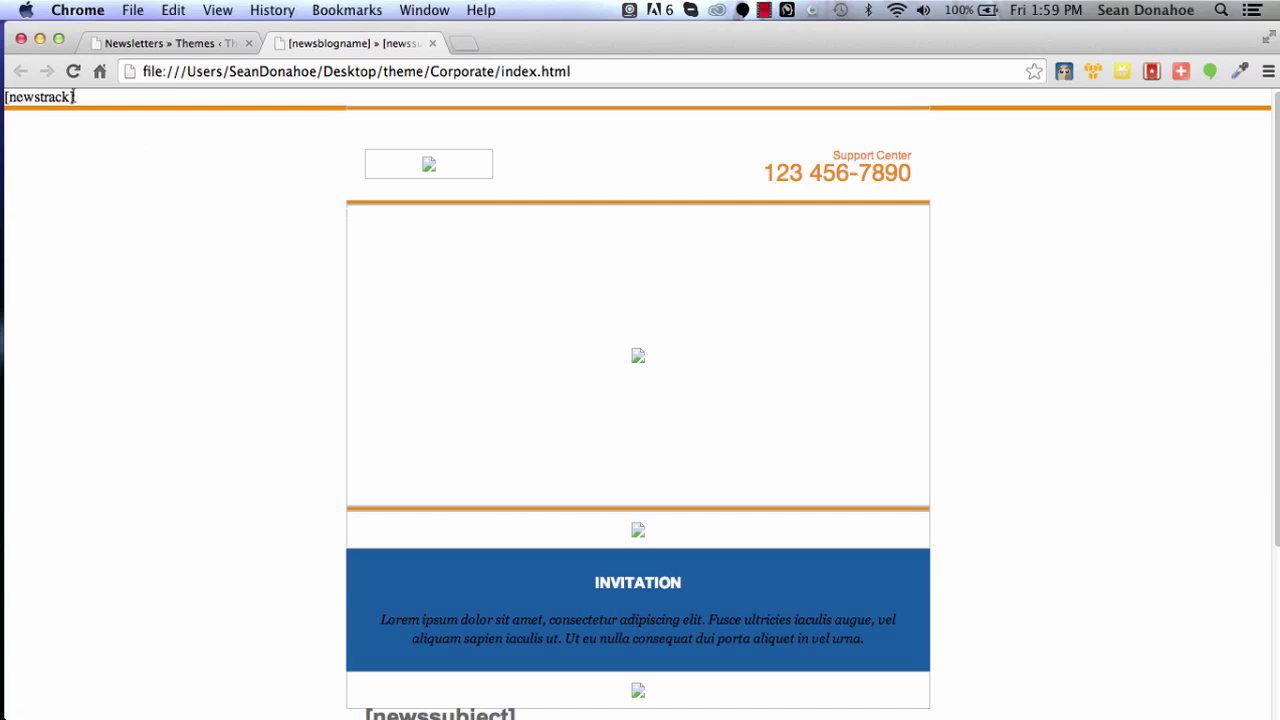
scroll(171, 413, down, 5)
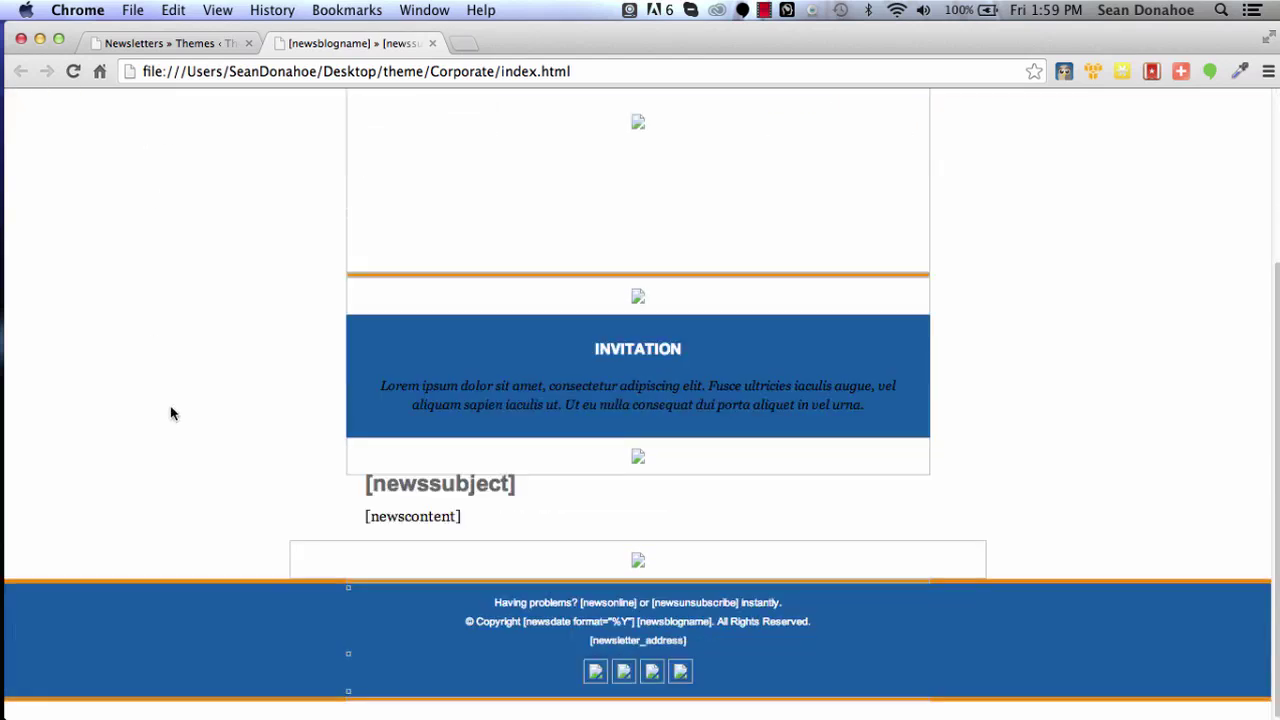
- Close the local preview tab and save the Corporate theme
click(432, 43)
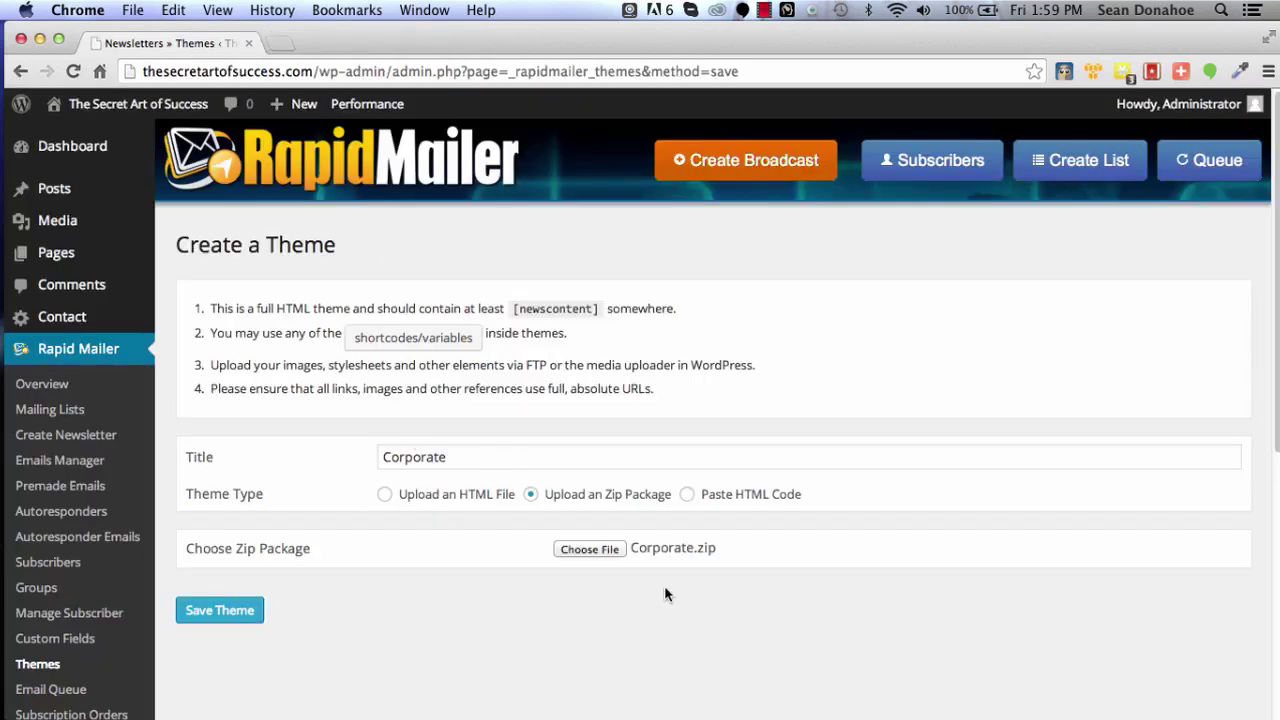
click(195, 613)
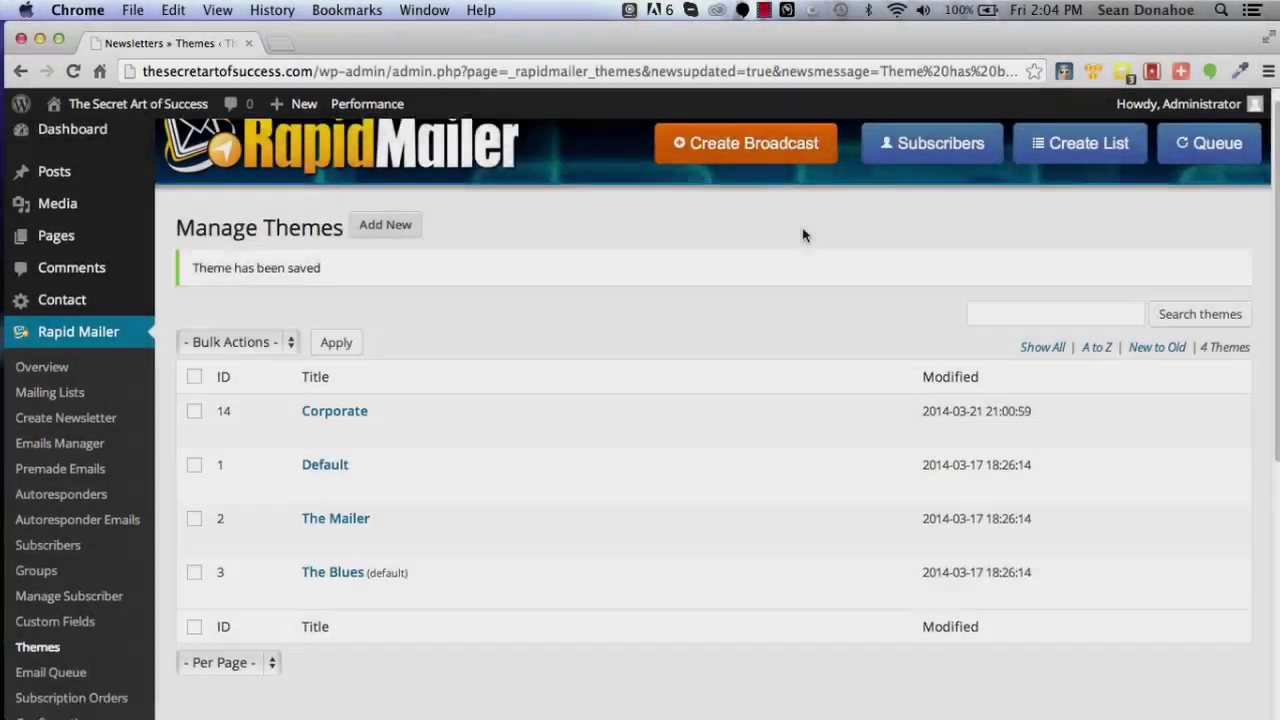
scroll(803, 231, down, 1)
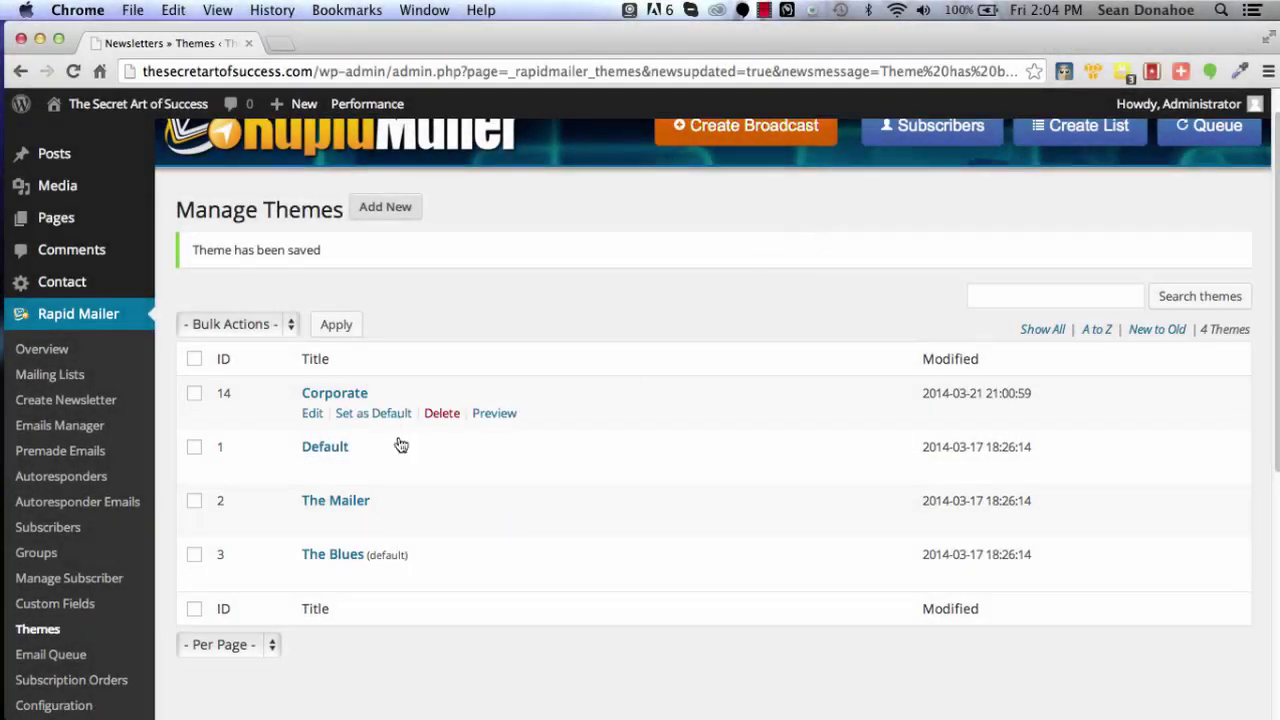
- Preview the Corporate theme and review its VISION header, INVITATION block and footer
click(497, 413)
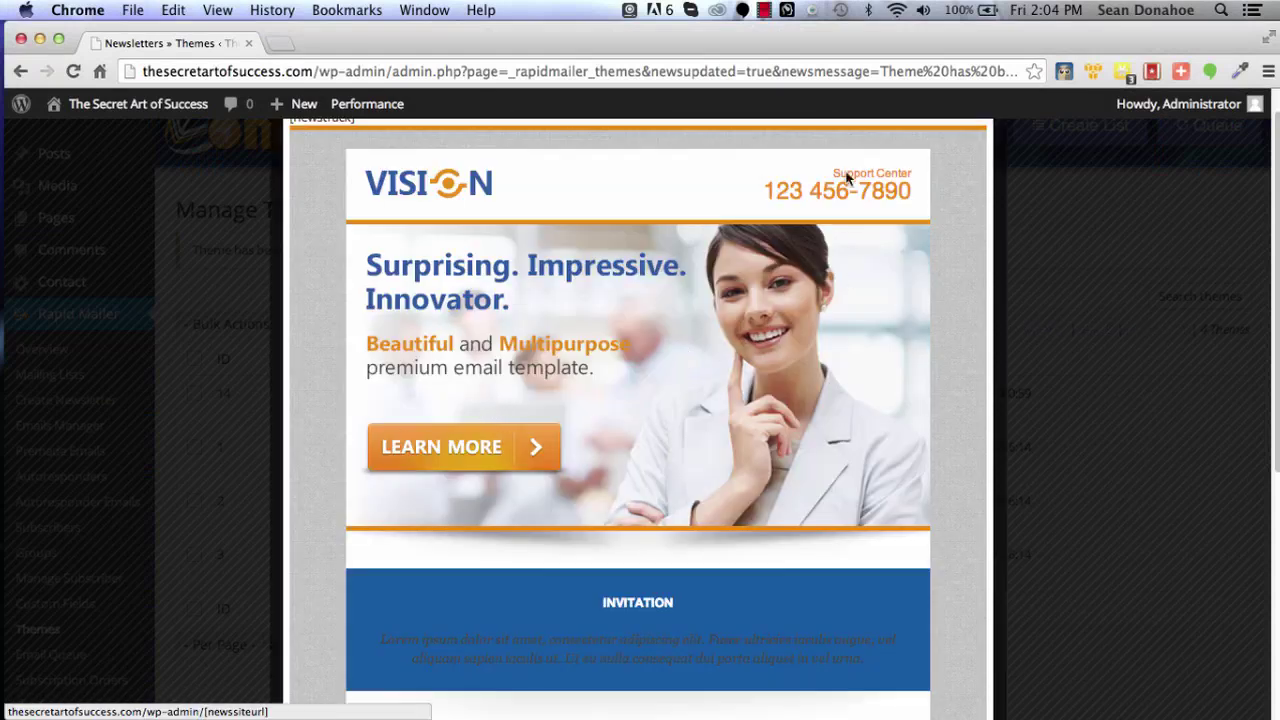
scroll(345, 240, up, 1)
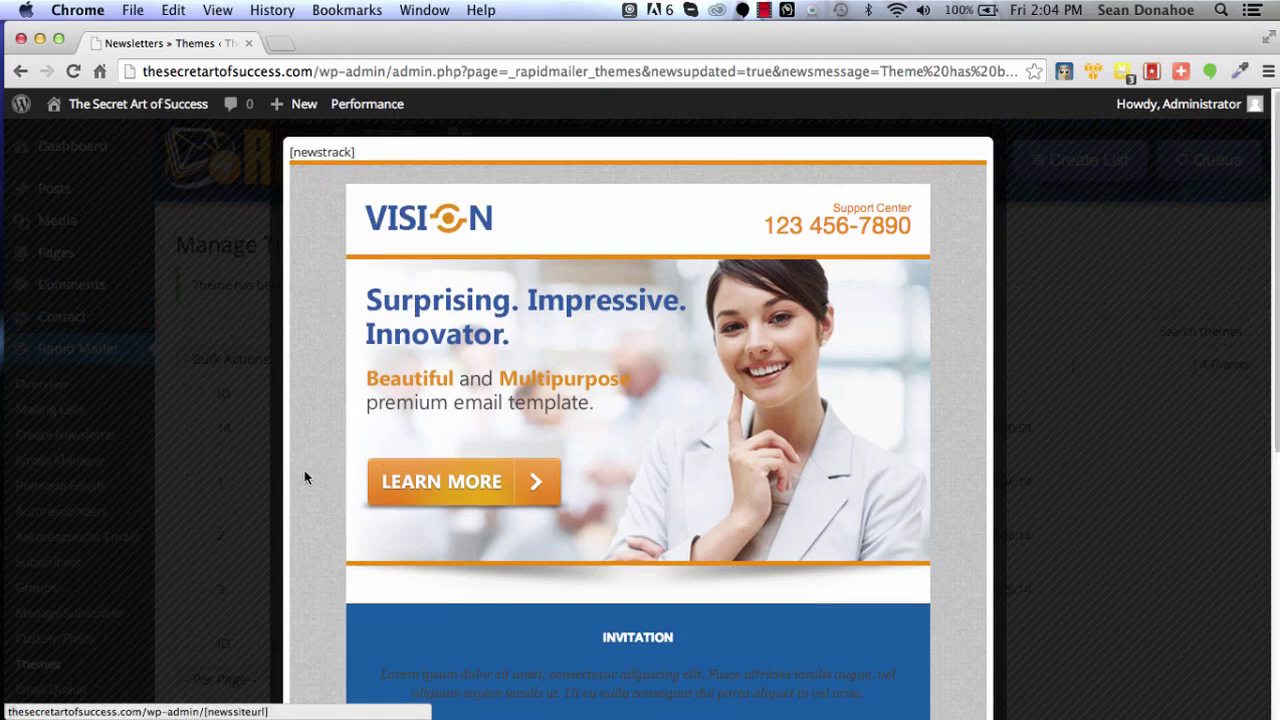
scroll(474, 553, down, 5)
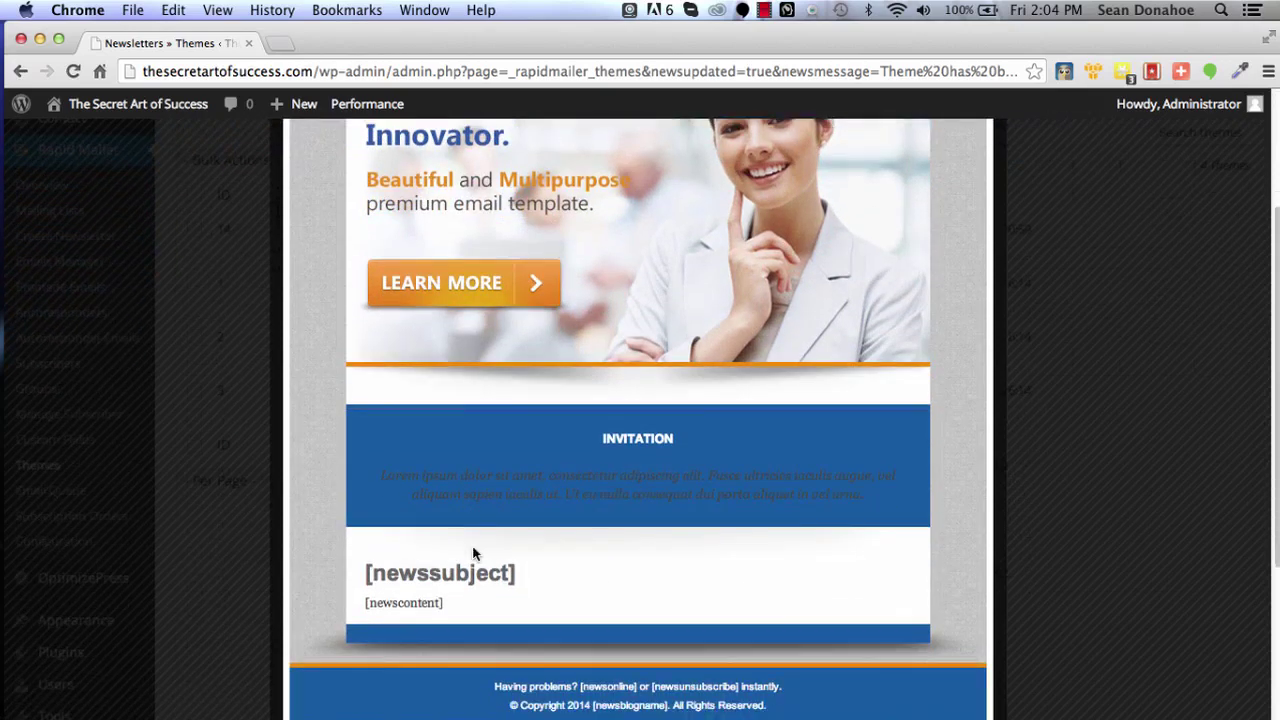
scroll(462, 548, down, 5)
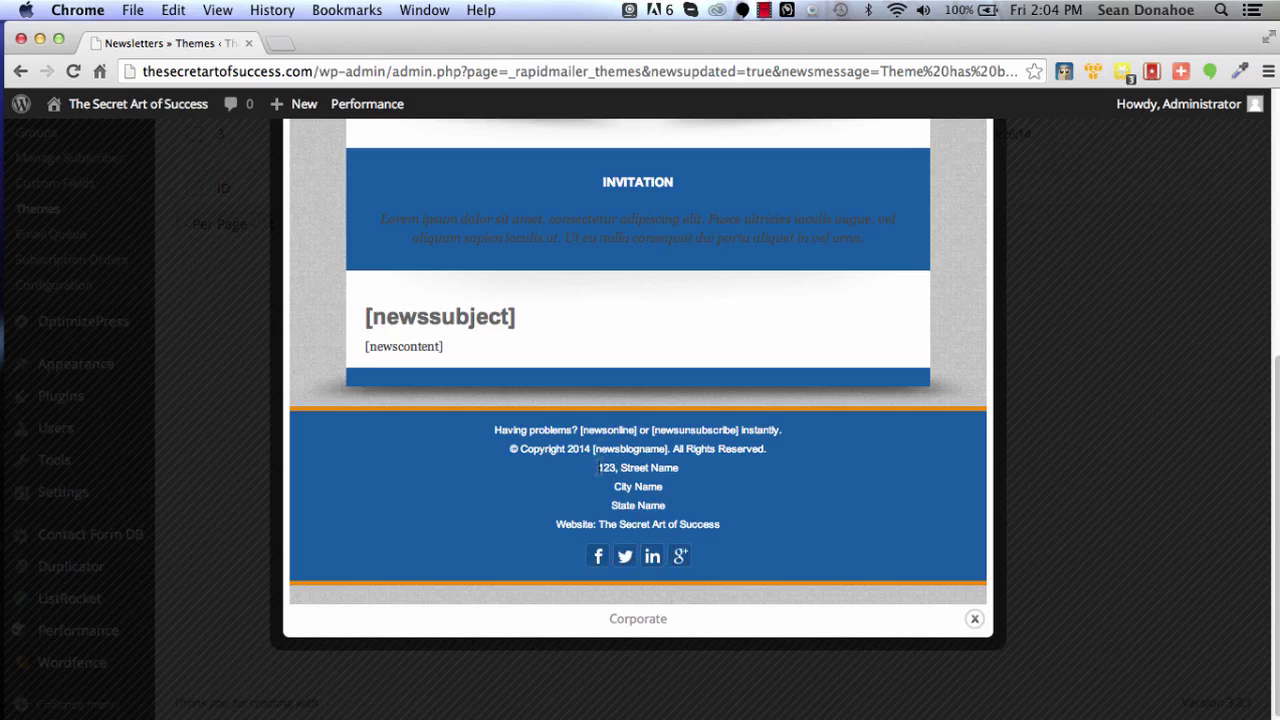
drag(598, 468, 696, 503)
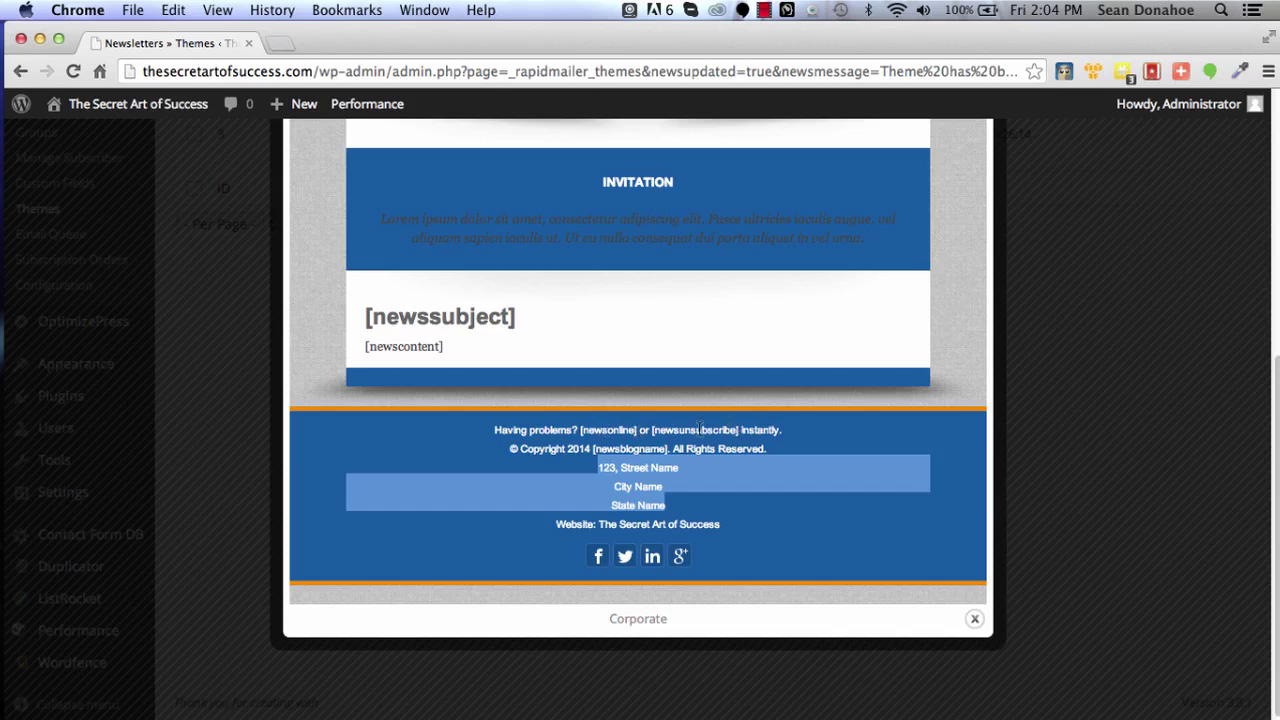
scroll(698, 427, up, 5)
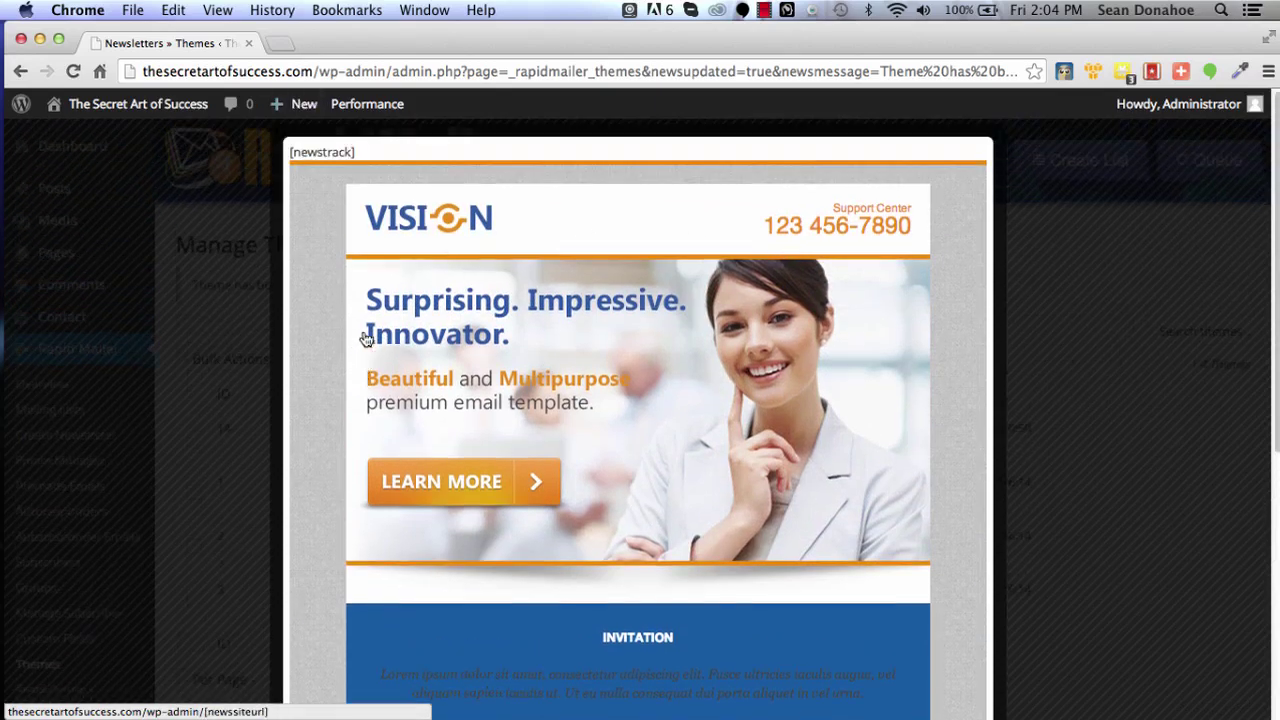
- Close the Corporate preview and start a new zip-package theme using Raider.zip
click(1102, 235)
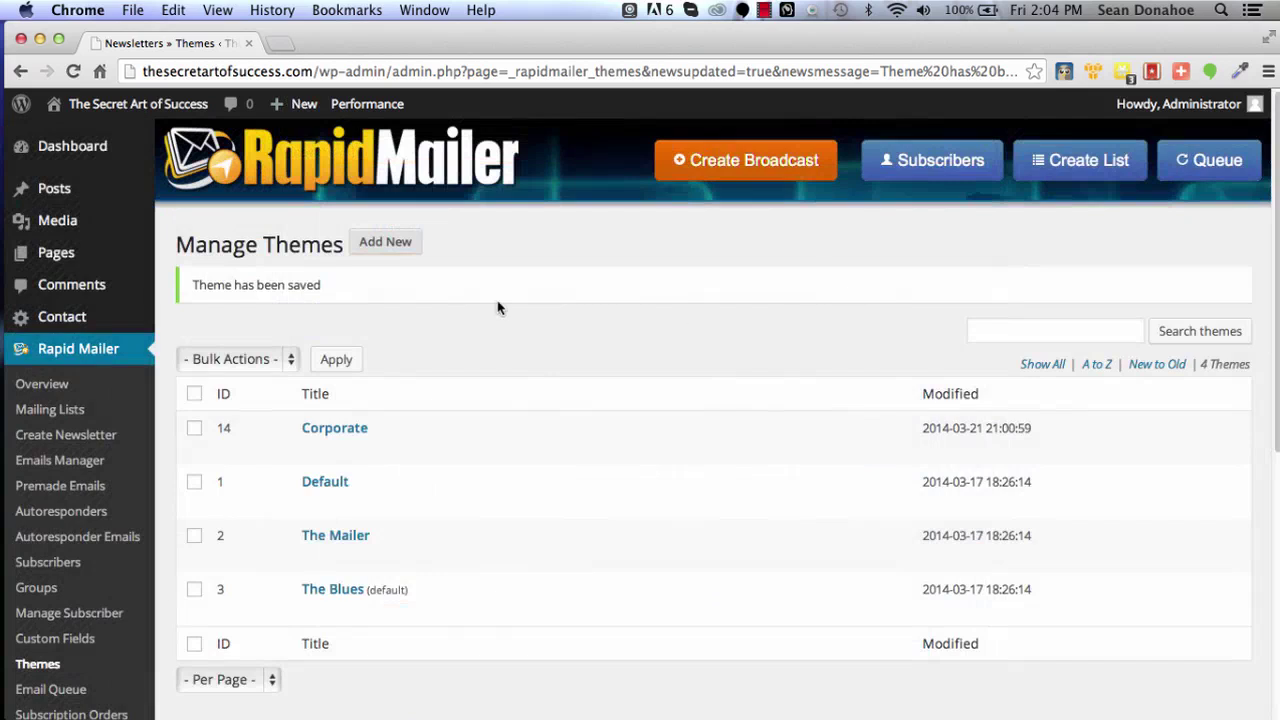
click(406, 245)
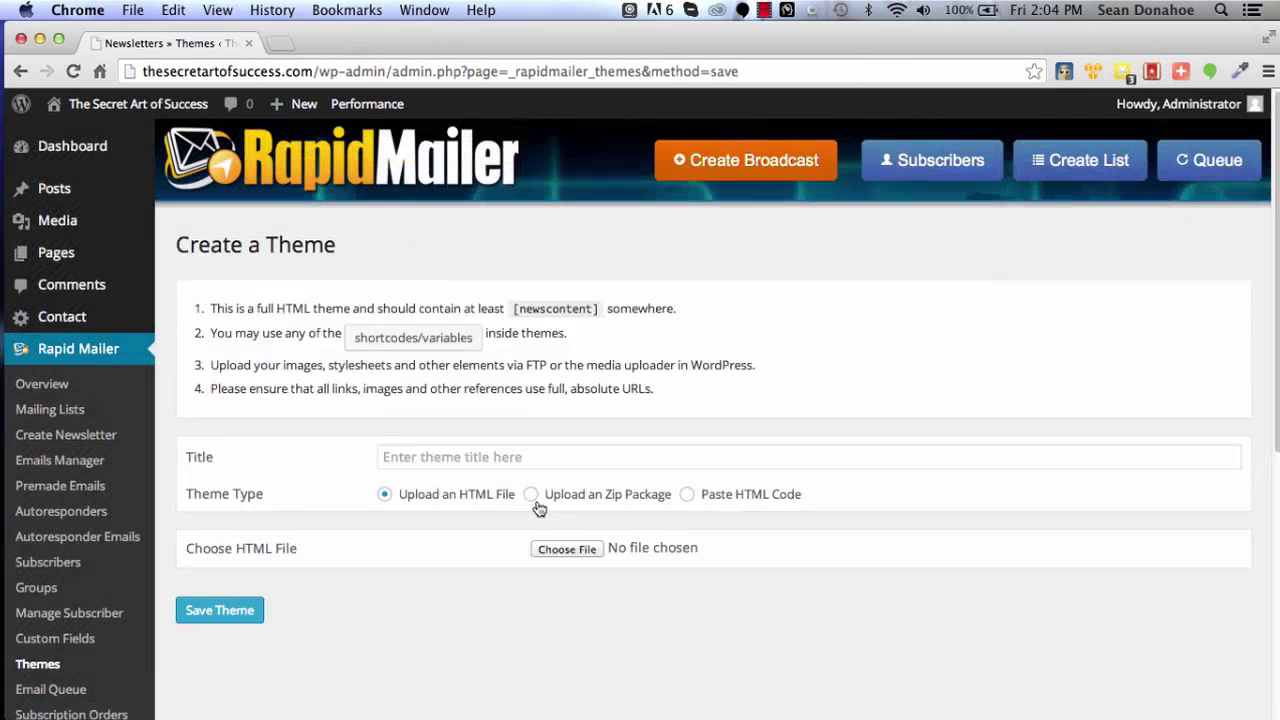
click(530, 494)
click(578, 552)
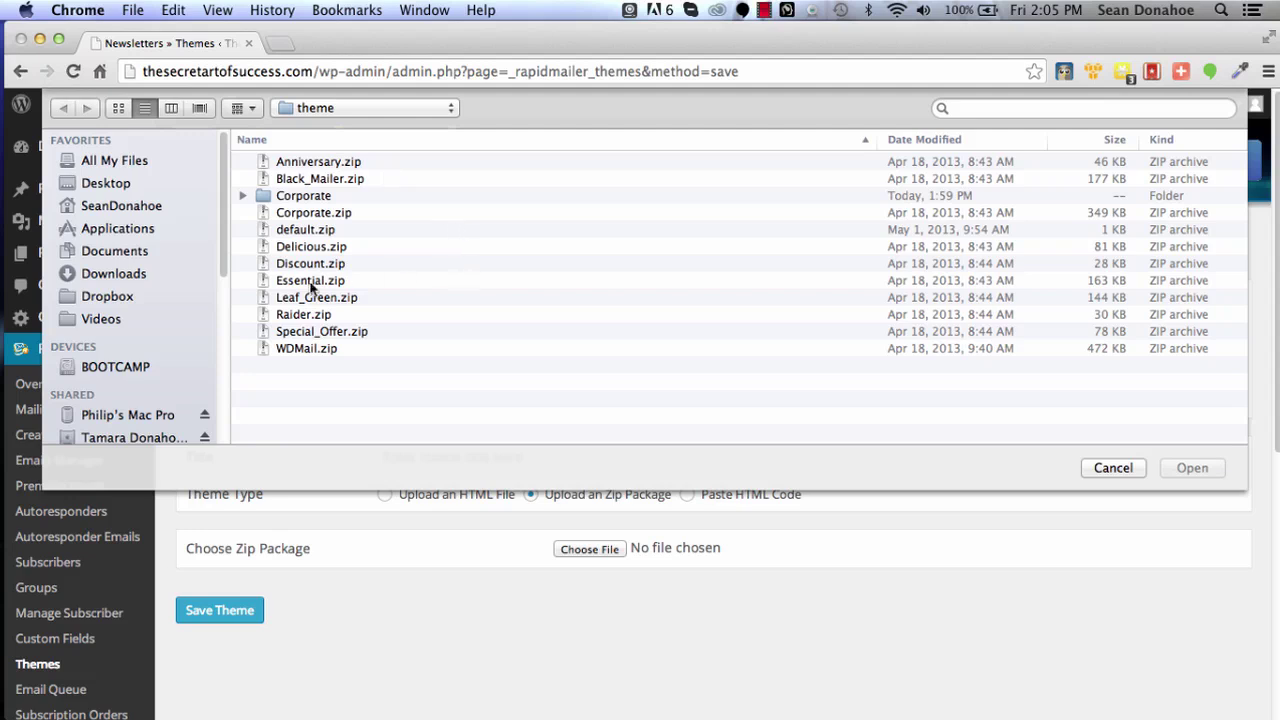
double_click(287, 316)
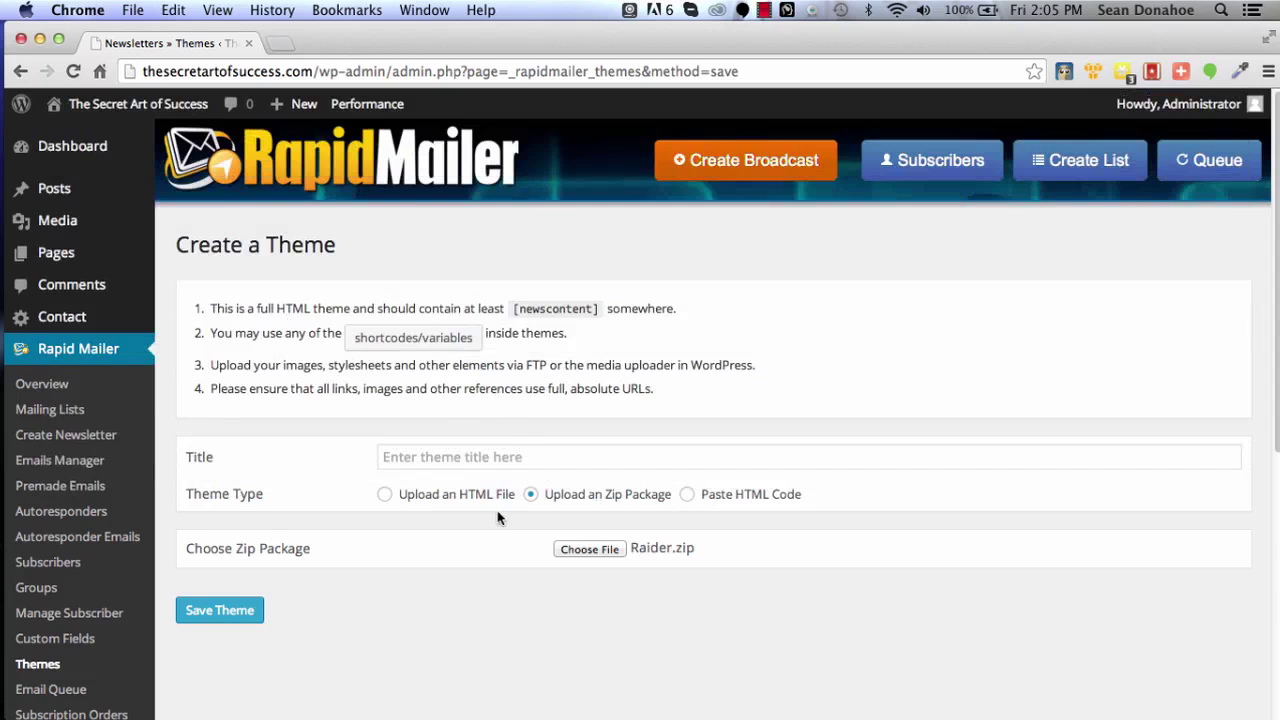
- Title the theme 'Raider', re-attach Raider.zip, and save it
click(431, 454)
text(Raide)
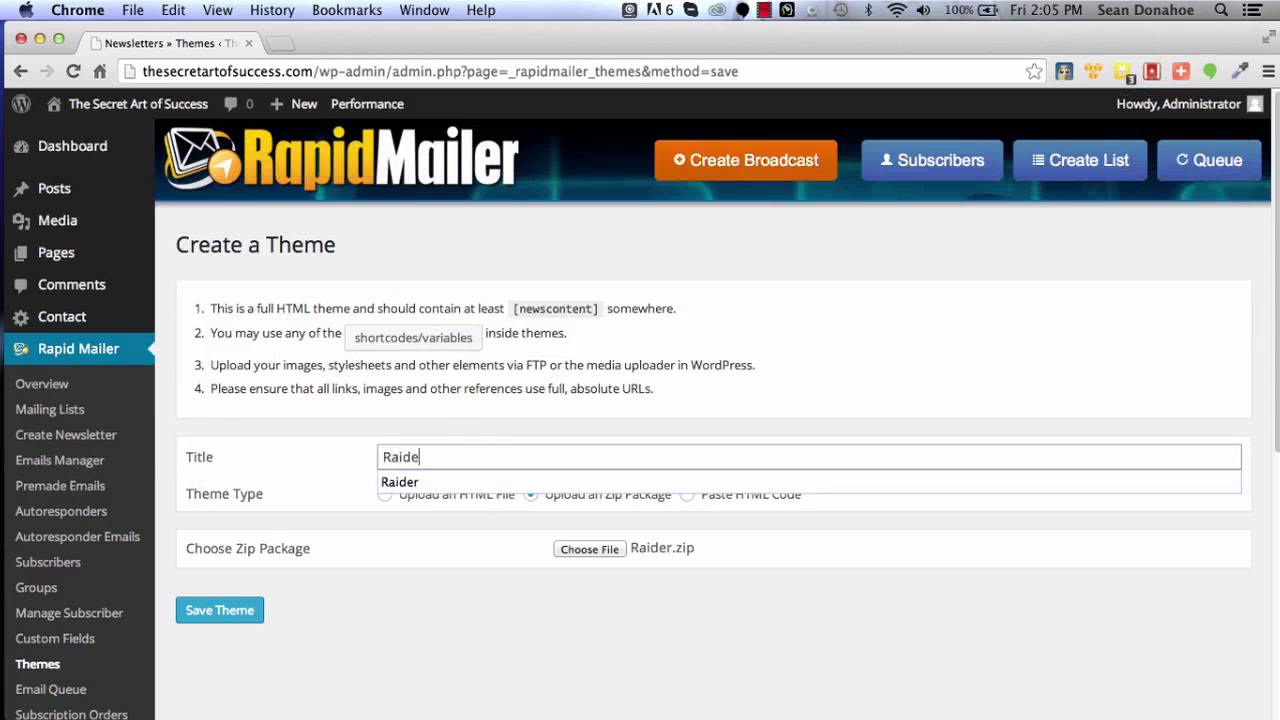
text(r)
click(443, 592)
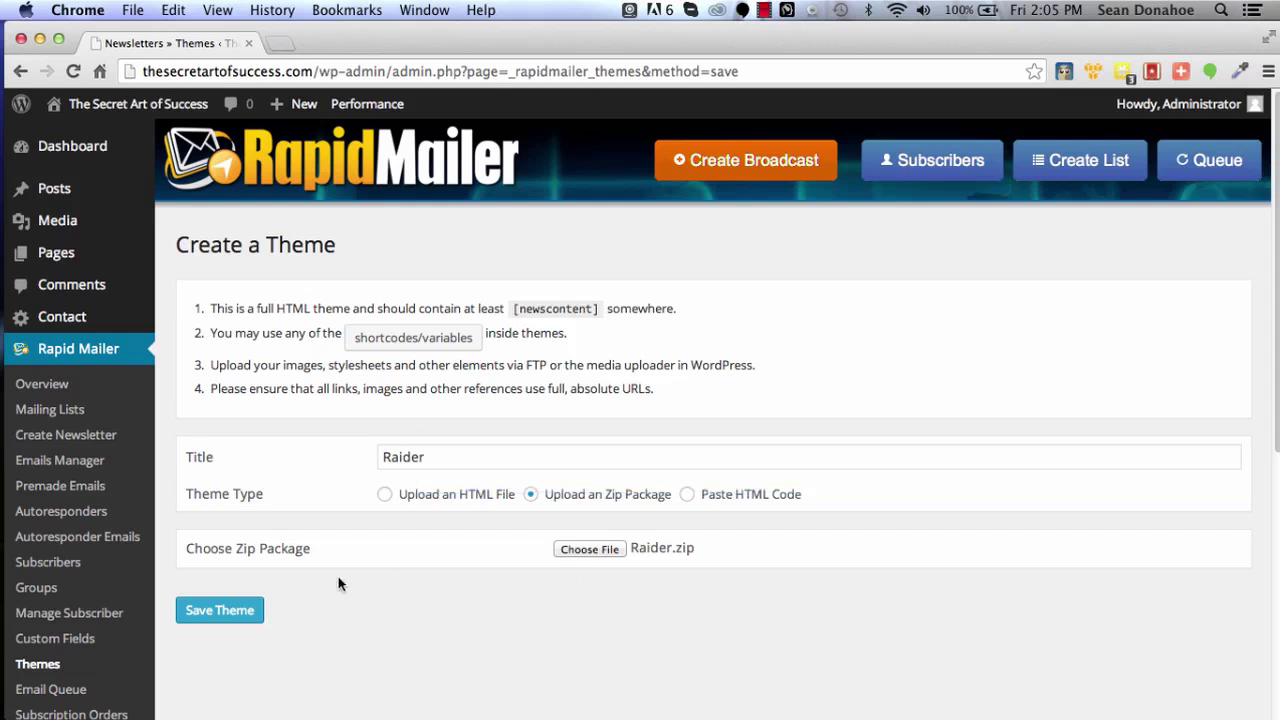
click(588, 552)
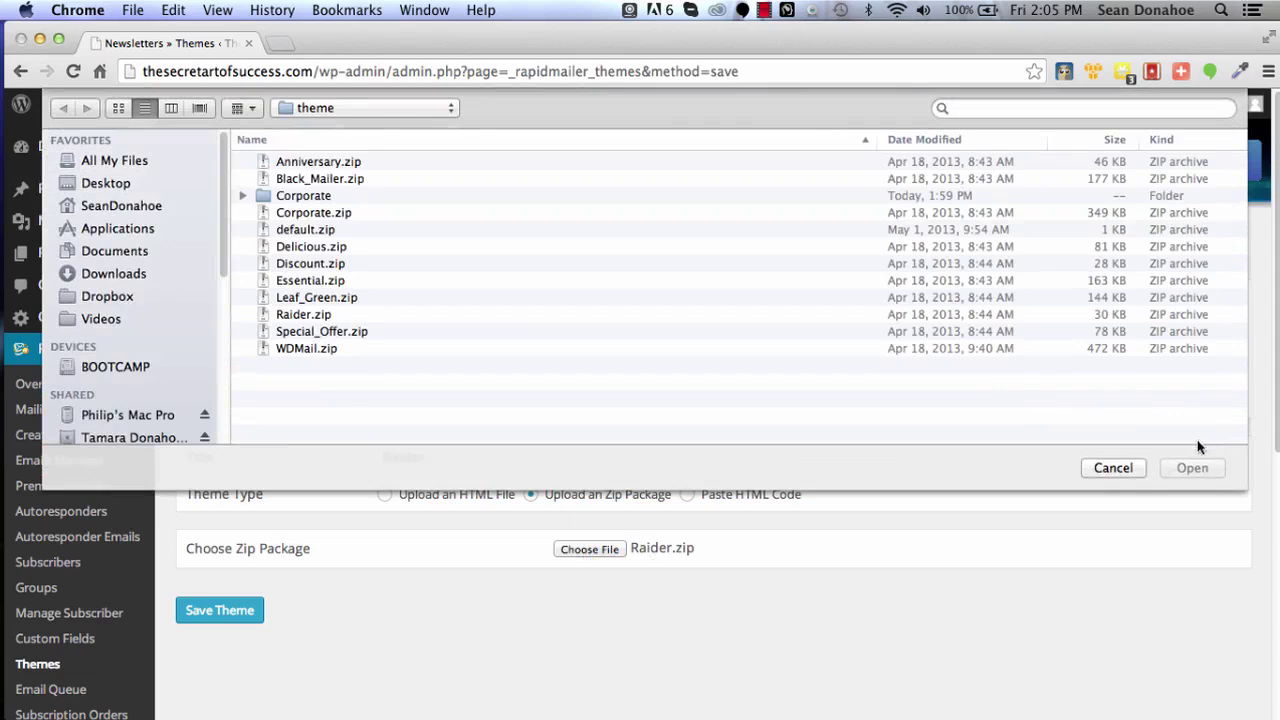
click(1113, 468)
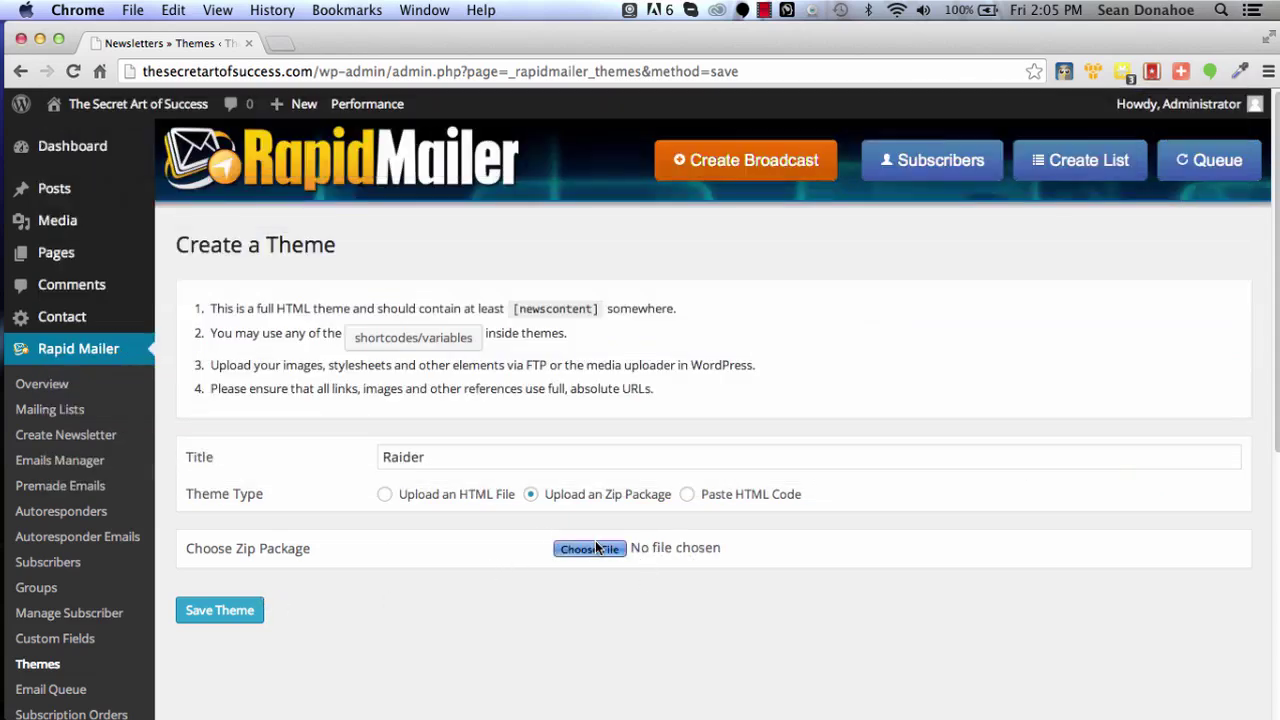
click(592, 548)
double_click(283, 307)
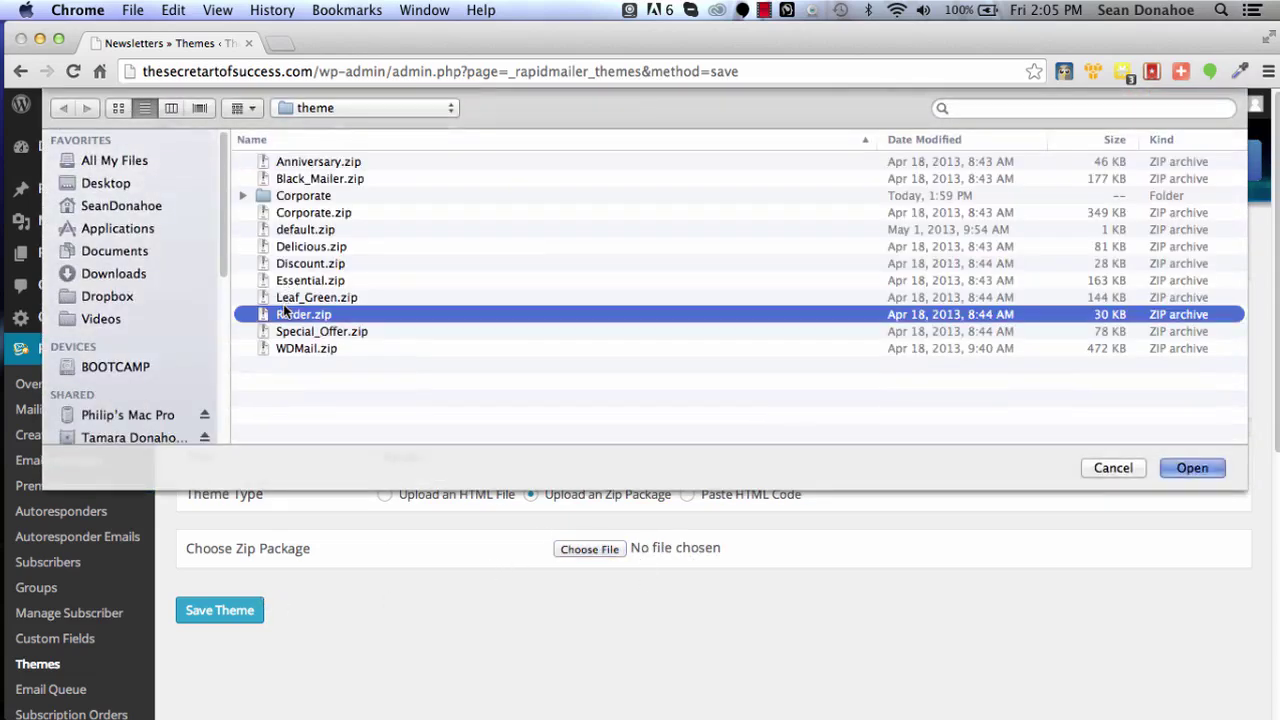
click(236, 610)
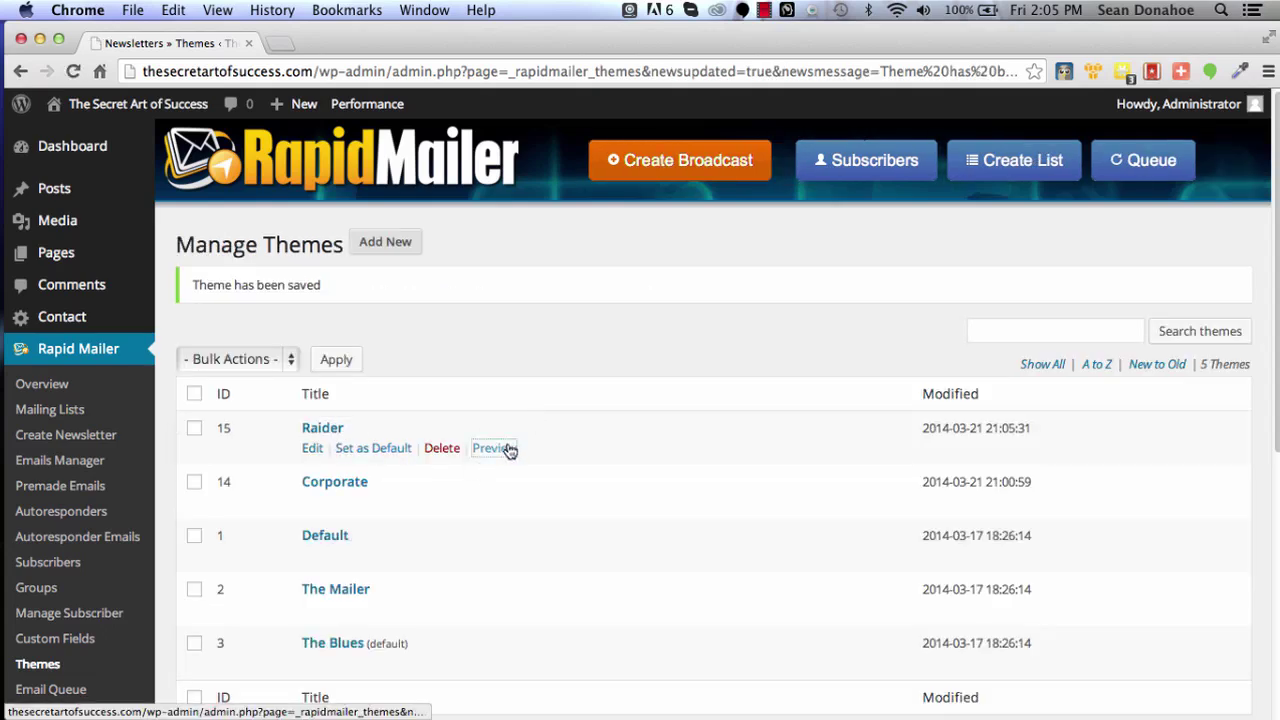
- Preview the saved Raider theme, then open a new Create a Theme form set to zip upload
click(506, 448)
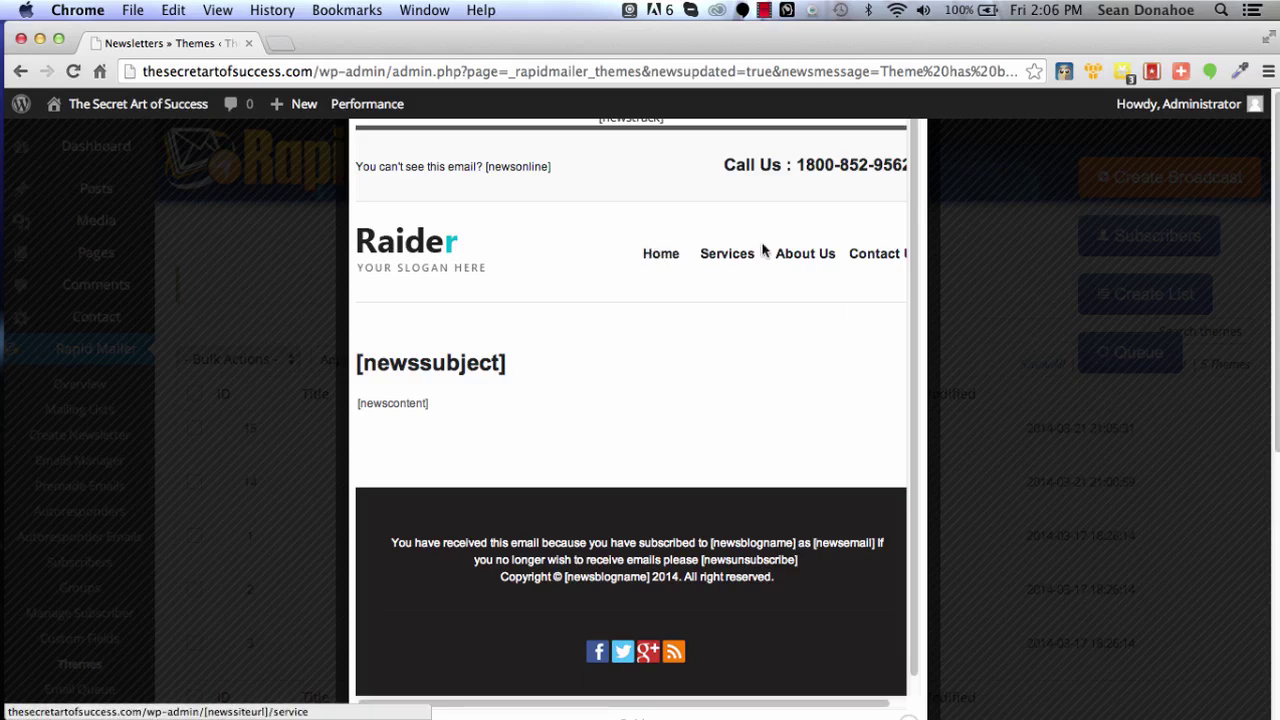
click(1038, 321)
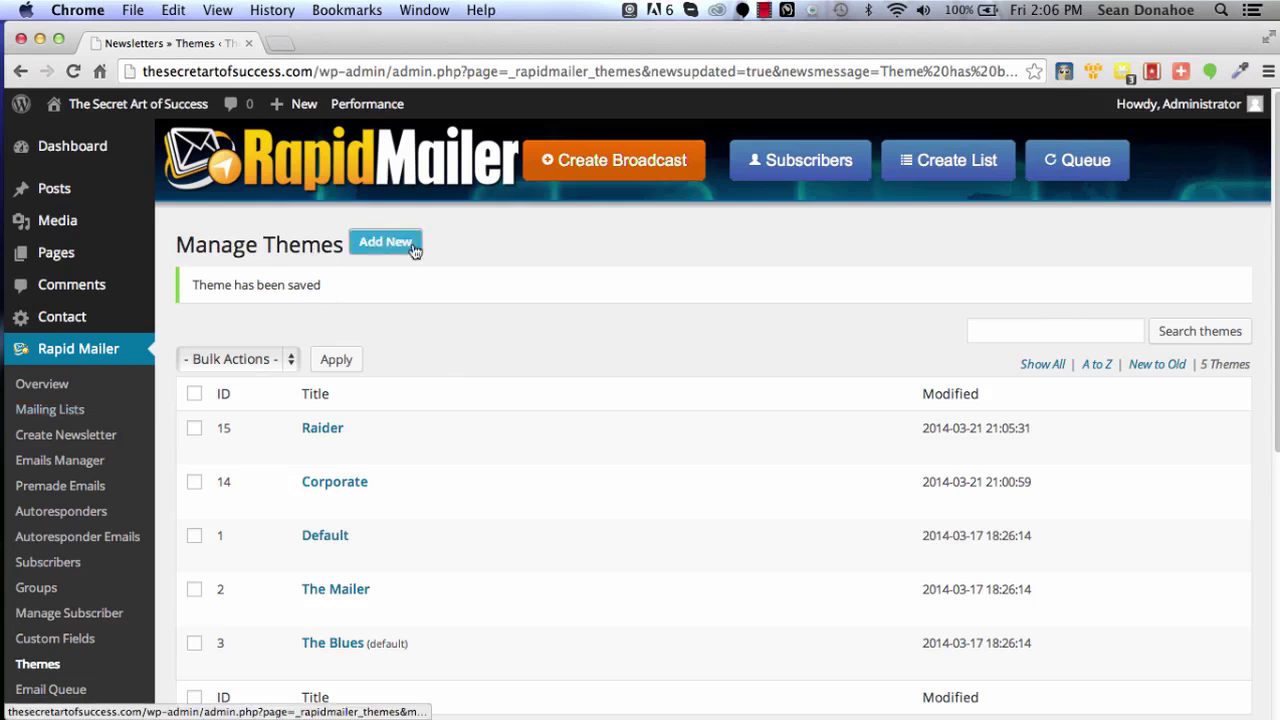
click(412, 245)
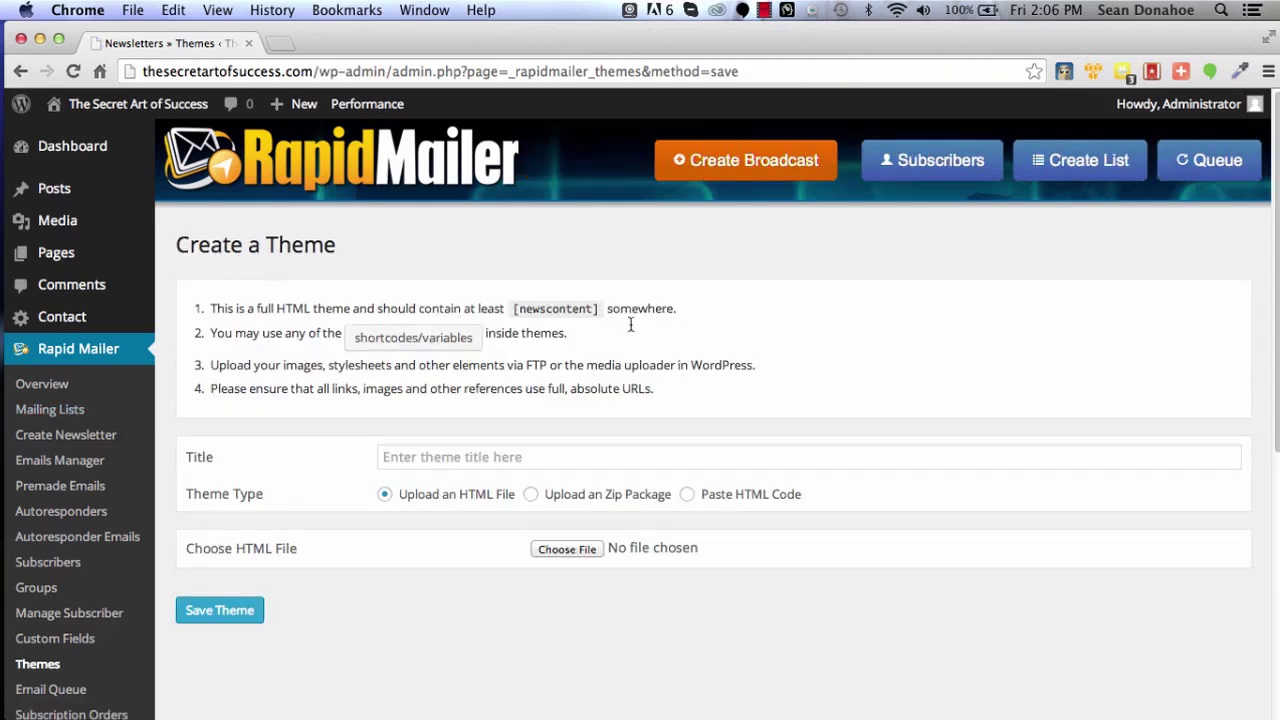
click(530, 496)
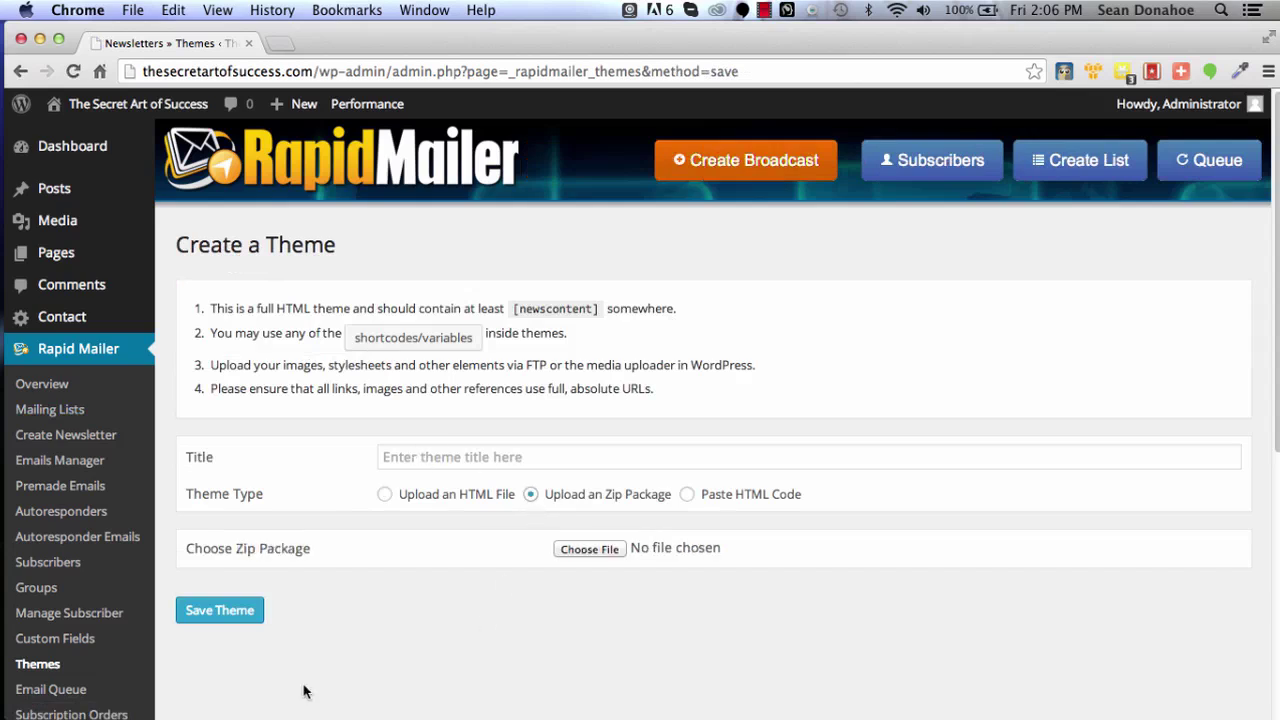
- In Finder's theme folder, select all eleven theme zips, from Anniversary.zip to default.zip
mouse_move(237, 700)
click(40, 703)
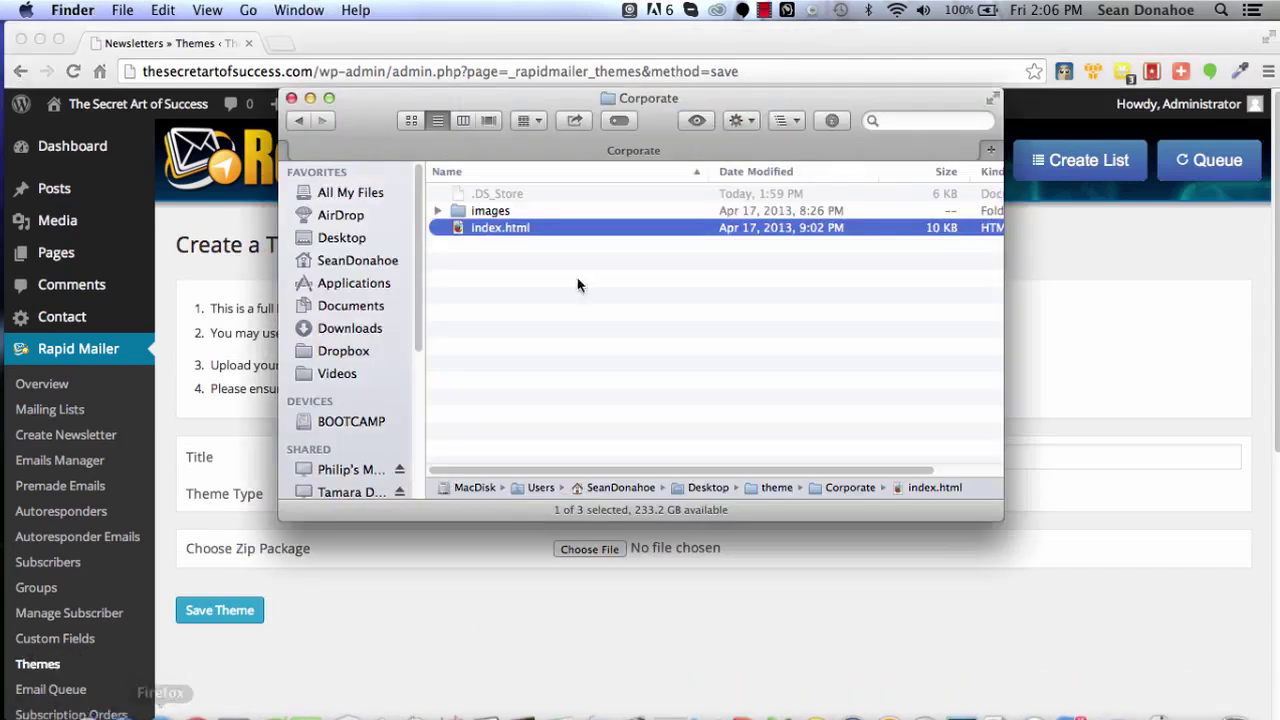
click(298, 120)
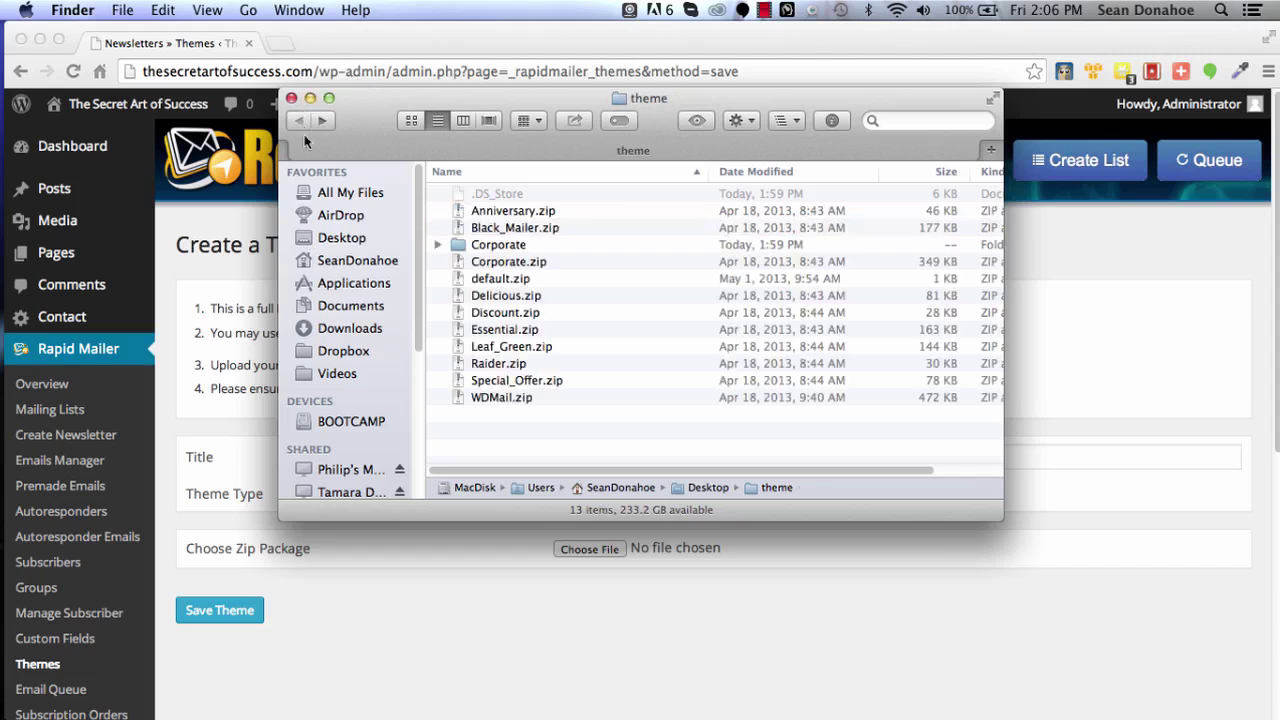
click(504, 211)
super+click(503, 227)
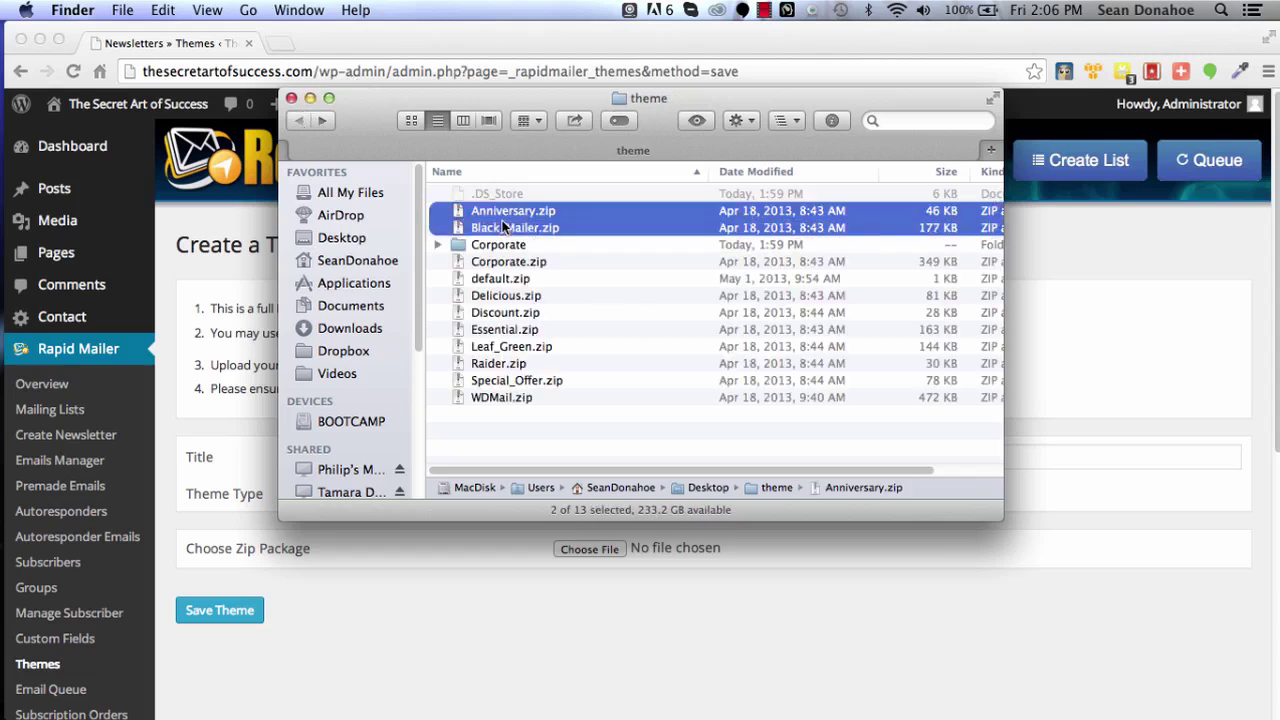
super+click(508, 262)
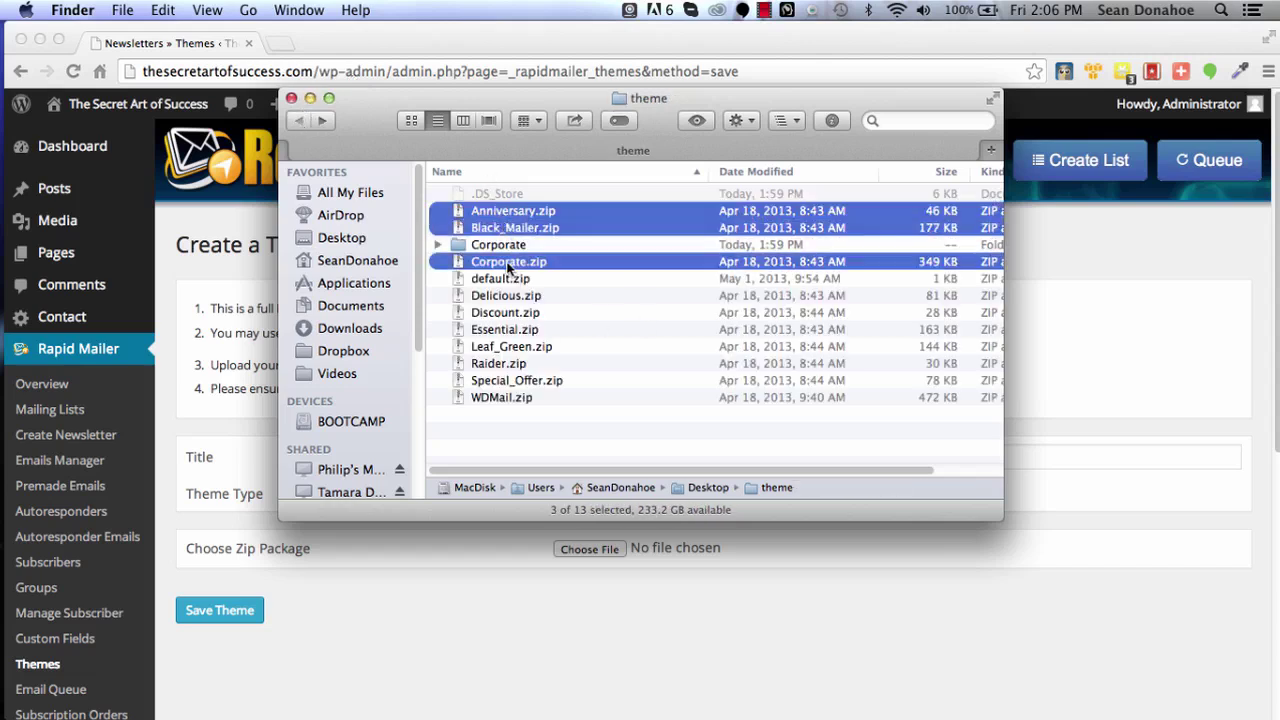
super+click(502, 398)
super+click(501, 383)
super+click(498, 364)
super+click(505, 346)
super+click(504, 330)
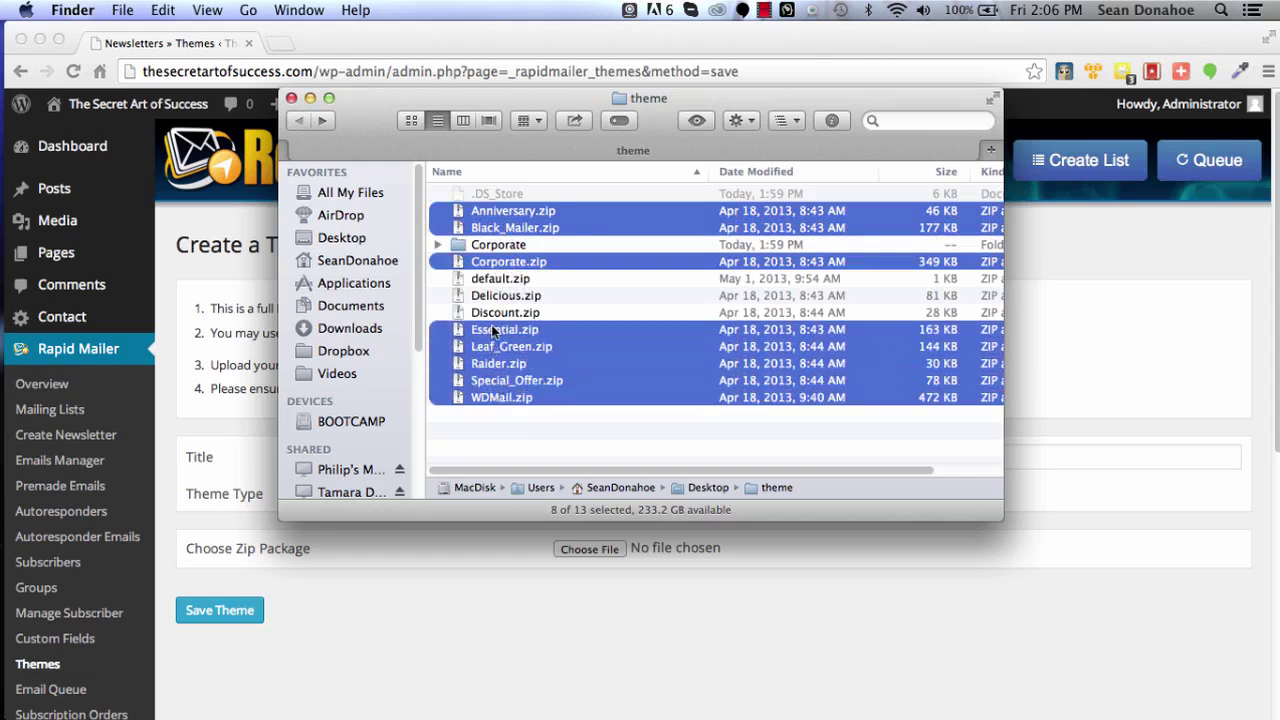
super+click(503, 312)
super+click(500, 295)
super+click(495, 279)
- Extract all eleven selected zips into folders with The Unarchiver
right_click(494, 279)
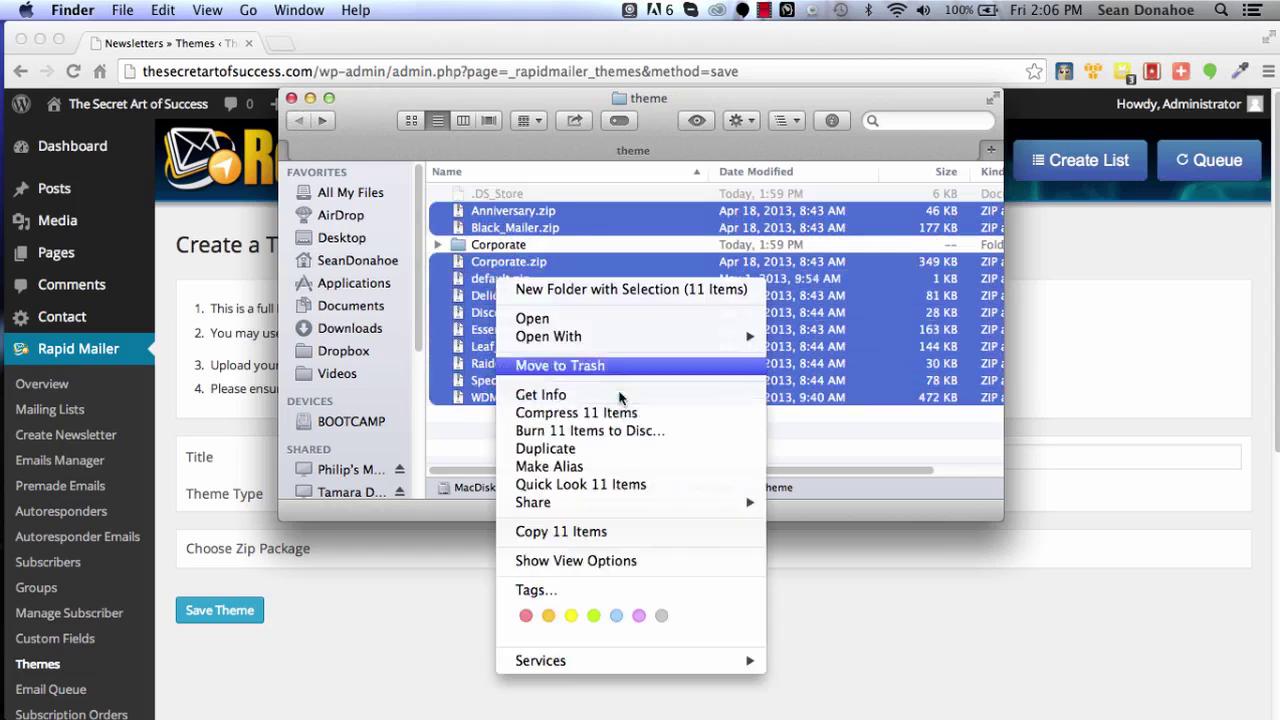
mouse_move(630, 334)
click(832, 386)
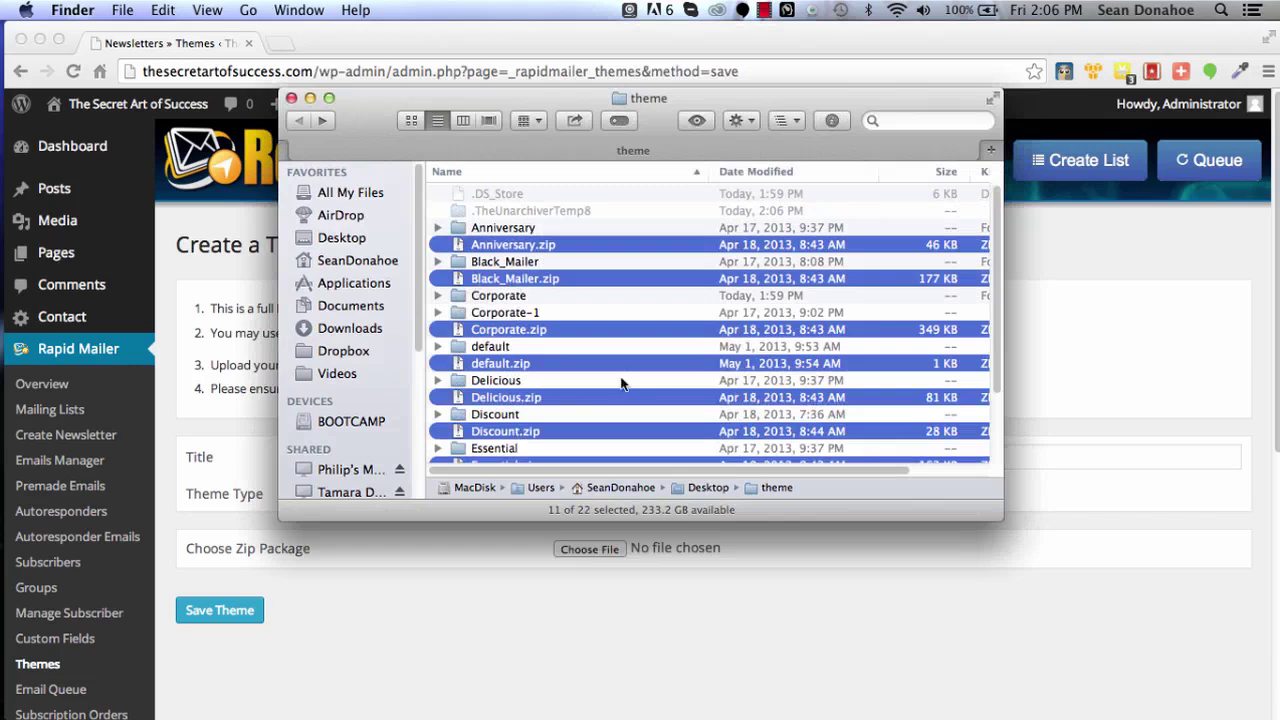
- Move the duplicate Corporate-1 folder to the Trash
click(475, 295)
right_click(475, 295)
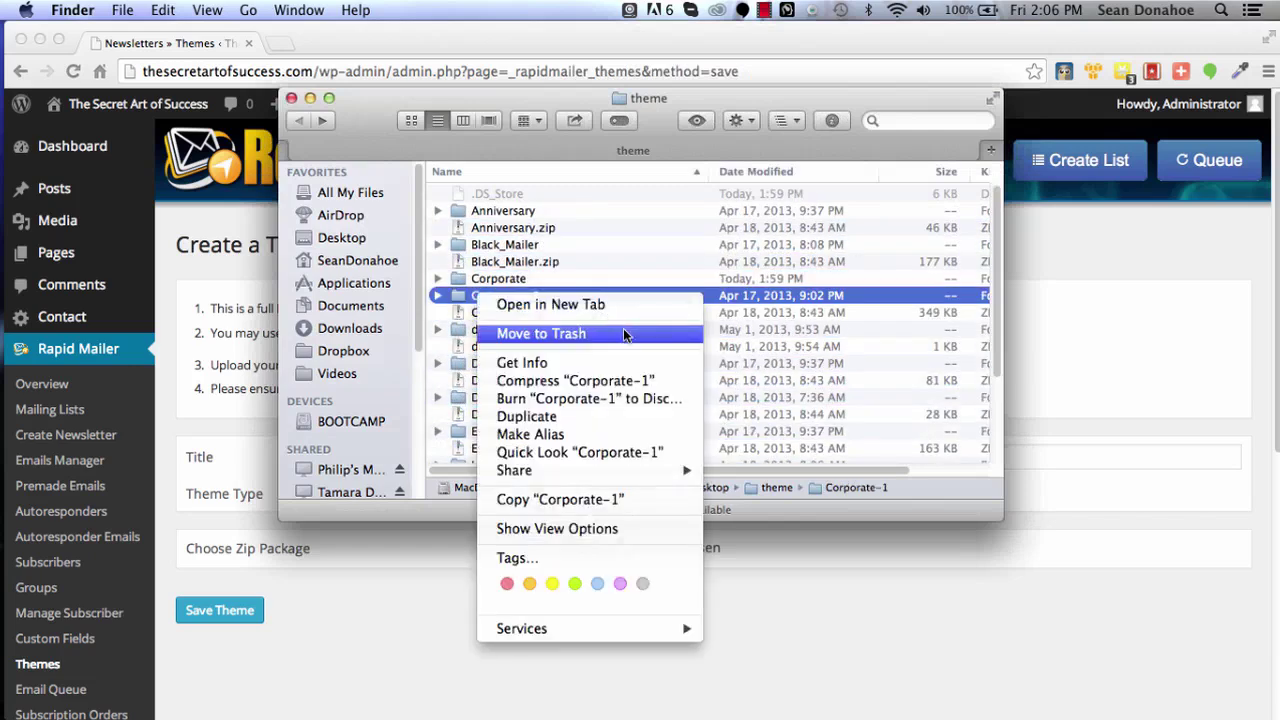
click(620, 330)
- Expand the Leaf_Green folder and open its index.html in Chrome
scroll(603, 383, down, 5)
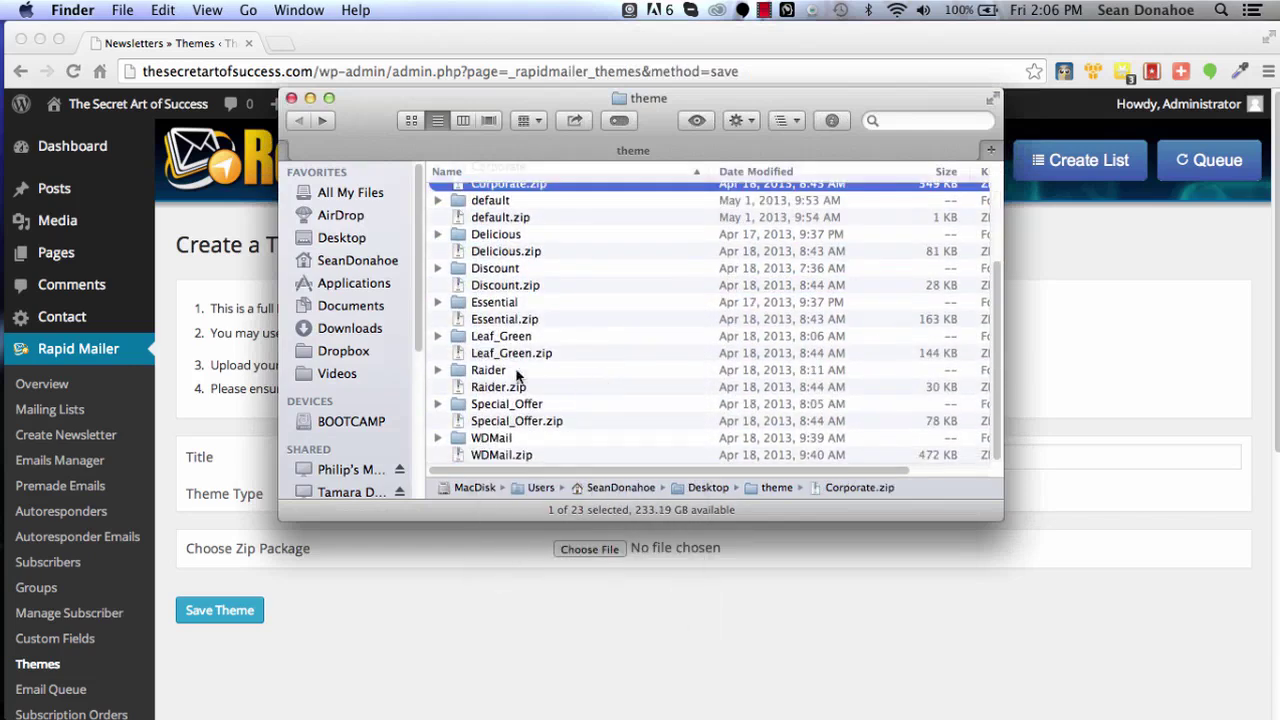
click(437, 336)
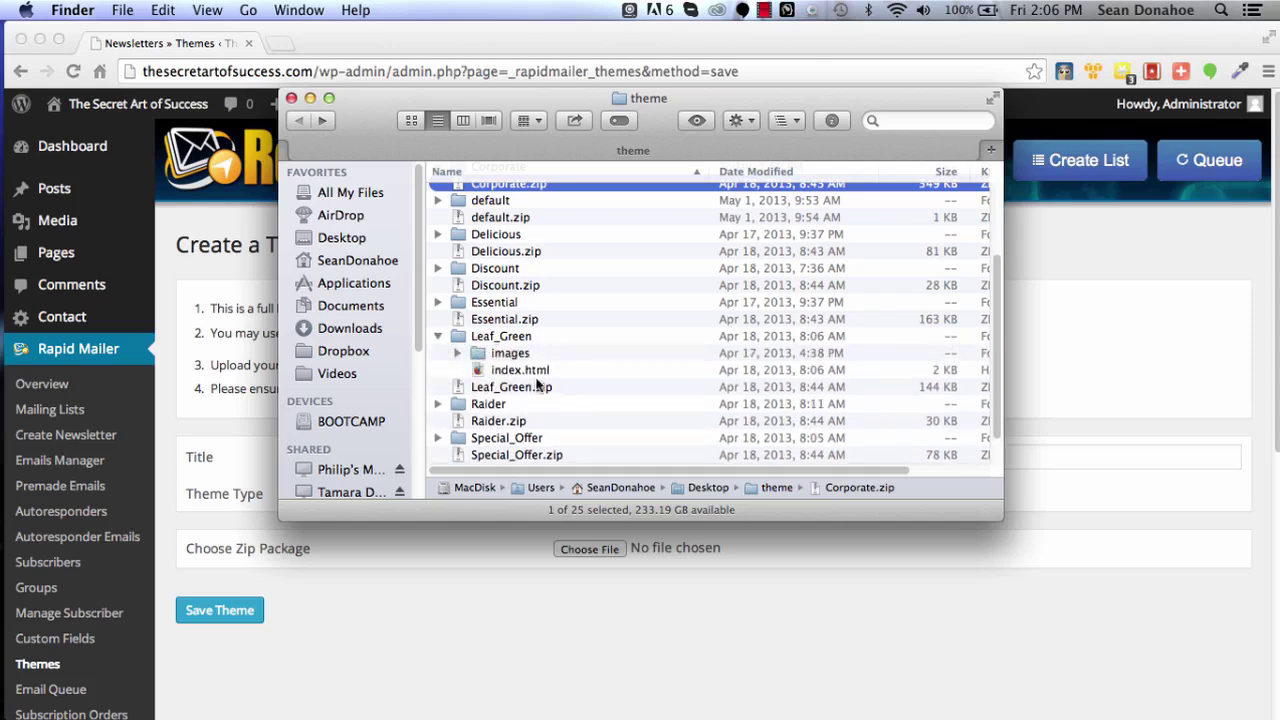
double_click(516, 370)
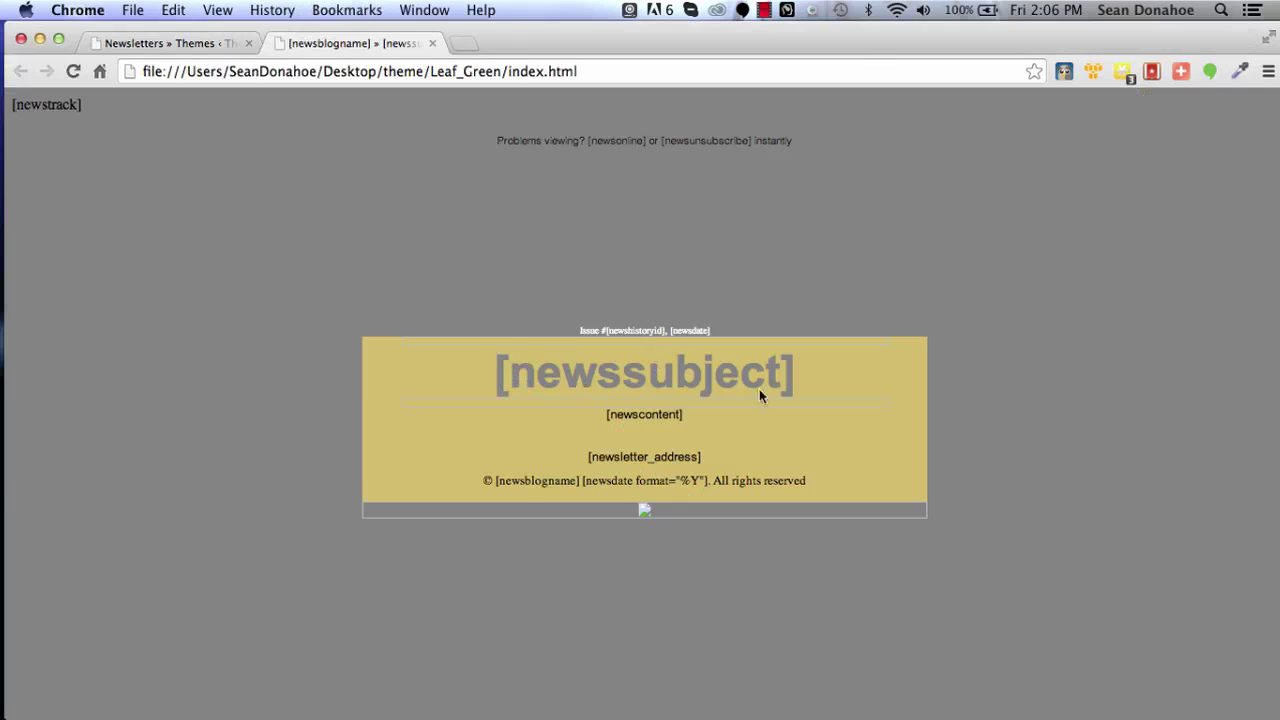
- Close the Leaf_Green template tab to return to the Create a Theme form
click(433, 43)
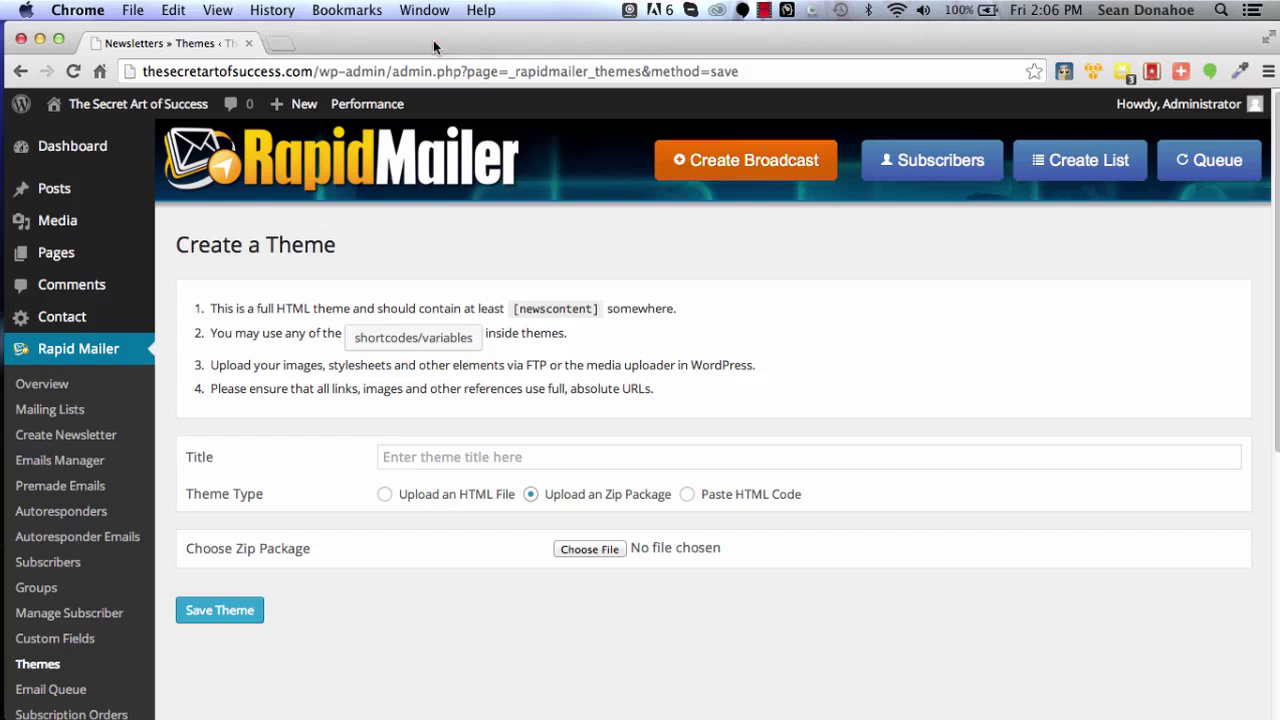
- Title the theme 'LeafGreen', attach Leaf_Green.zip, and save it
click(411, 460)
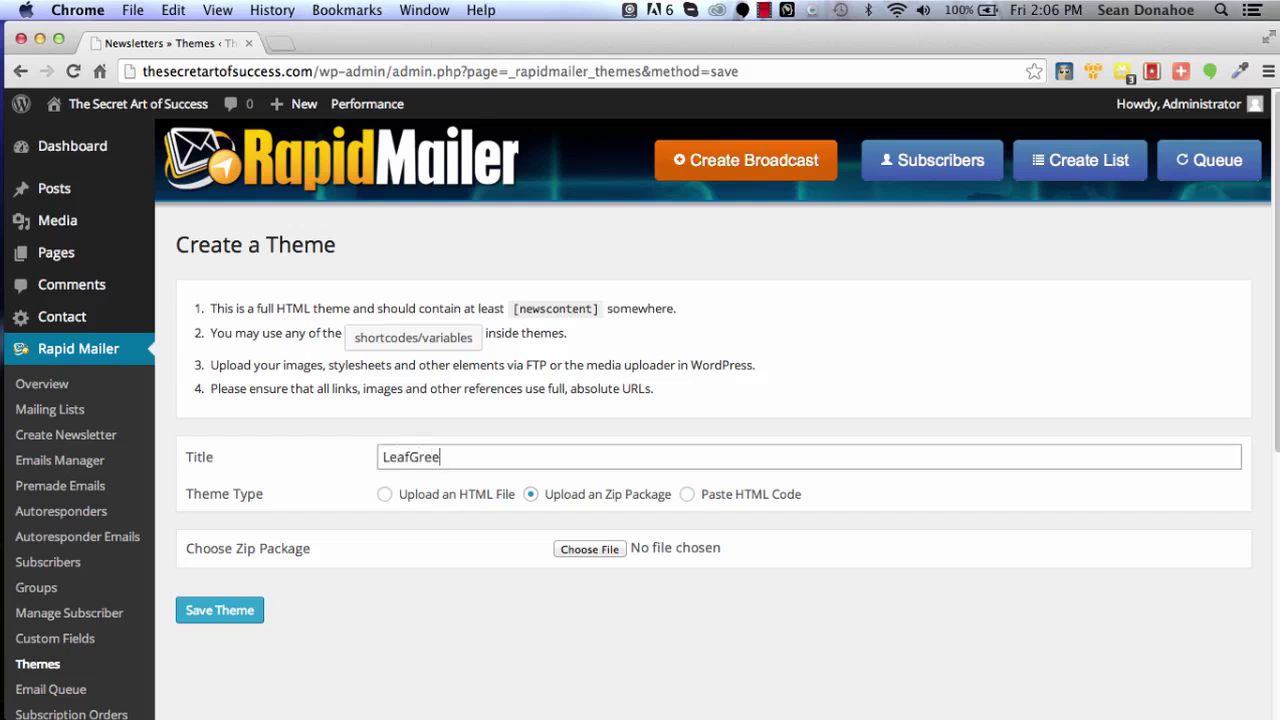
click(612, 548)
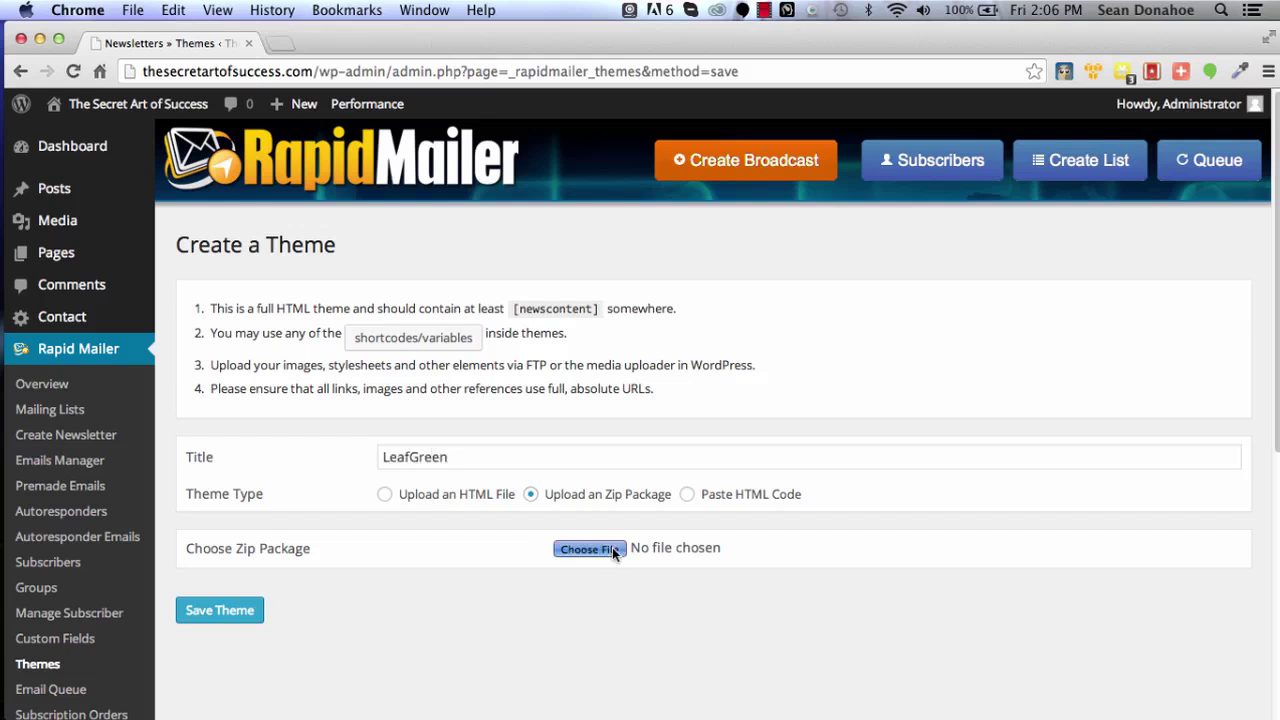
scroll(400, 390, down, 3)
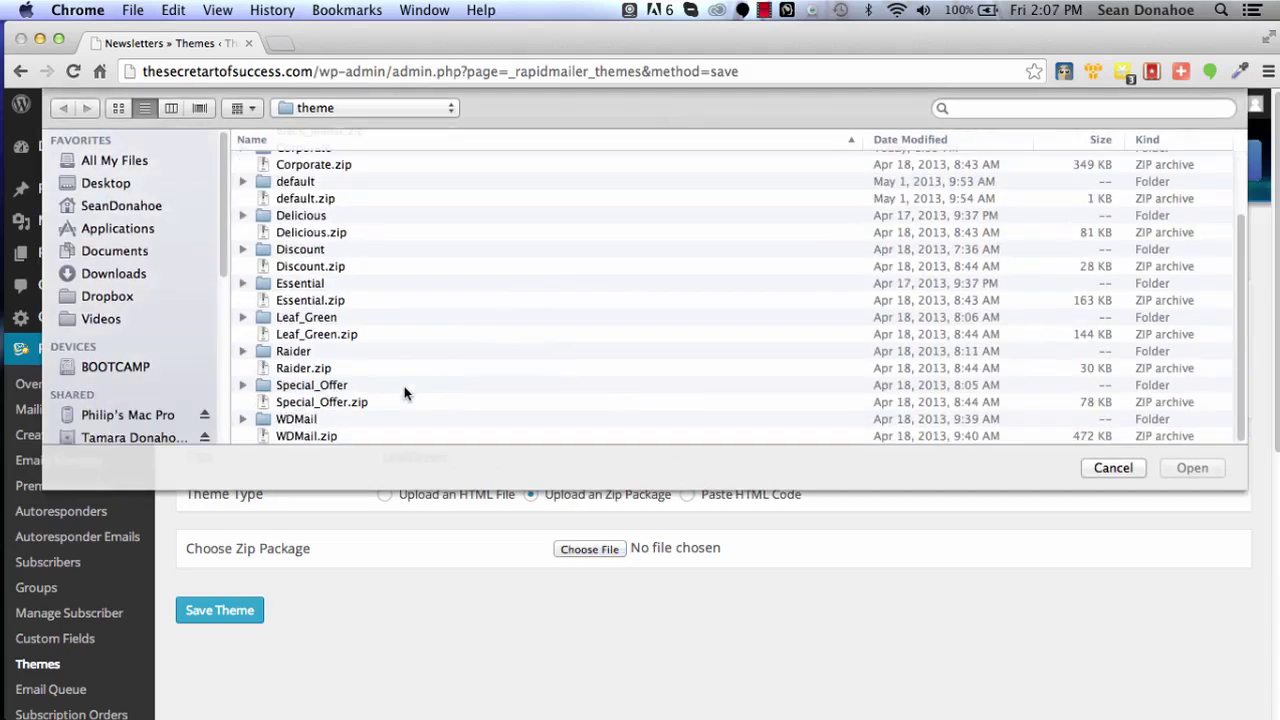
double_click(316, 334)
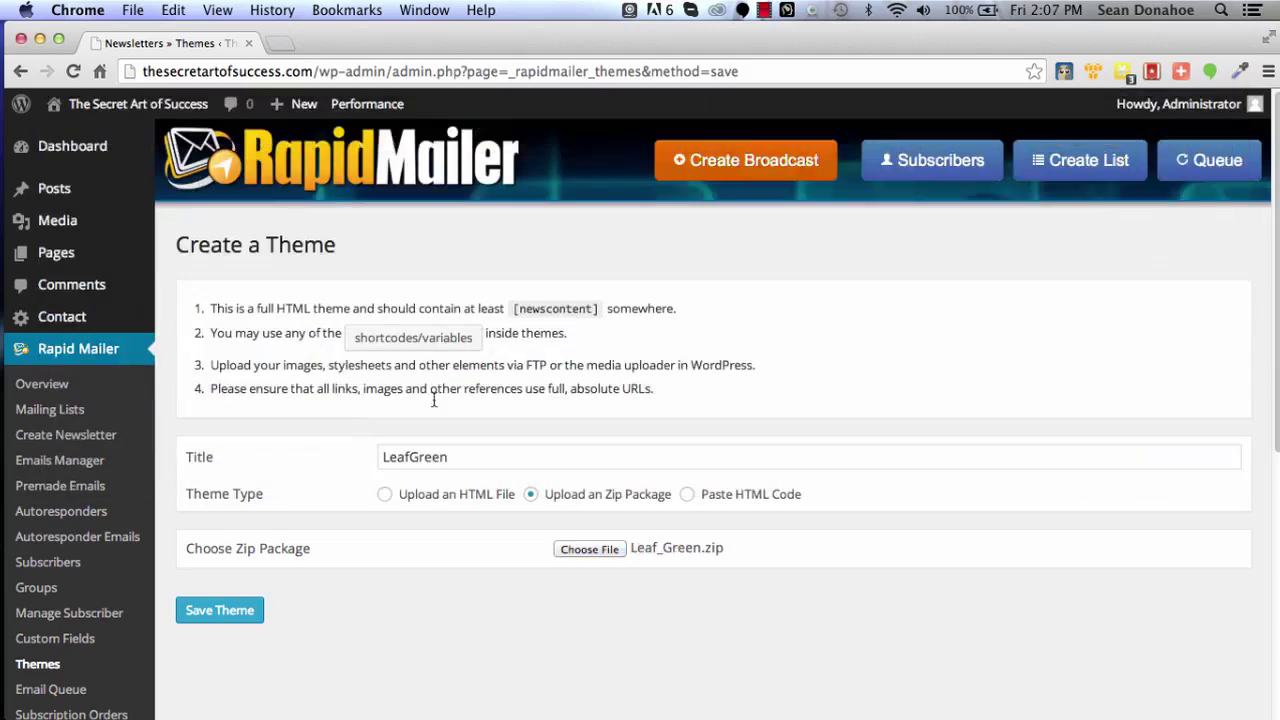
click(200, 622)
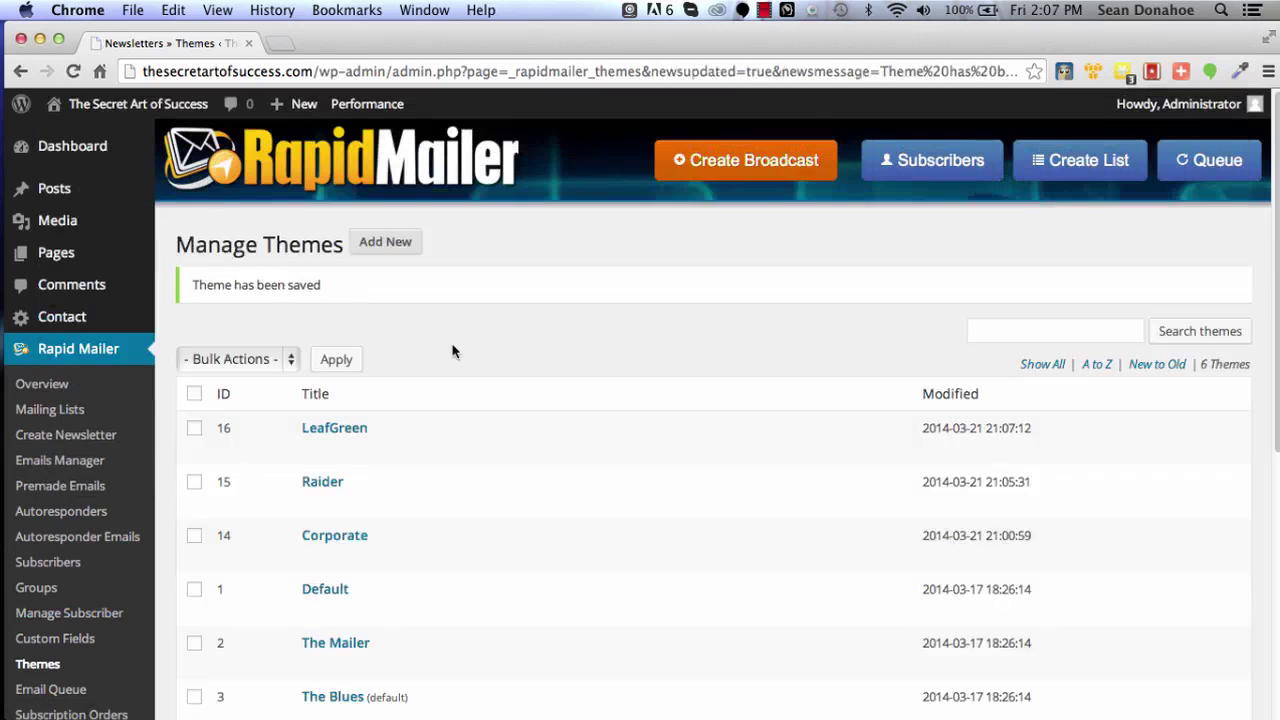
- Preview the new LeafGreen theme in the Manage Themes list, then close it
mouse_move(371, 443)
click(494, 449)
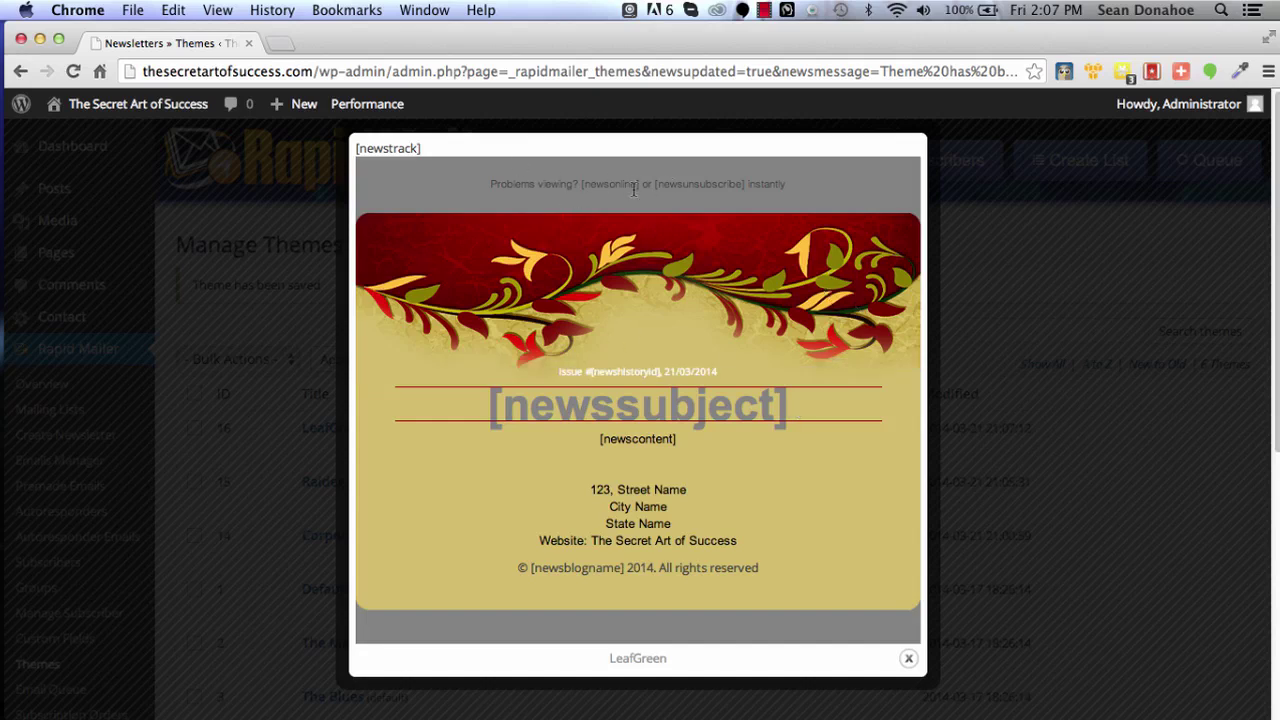
click(908, 658)
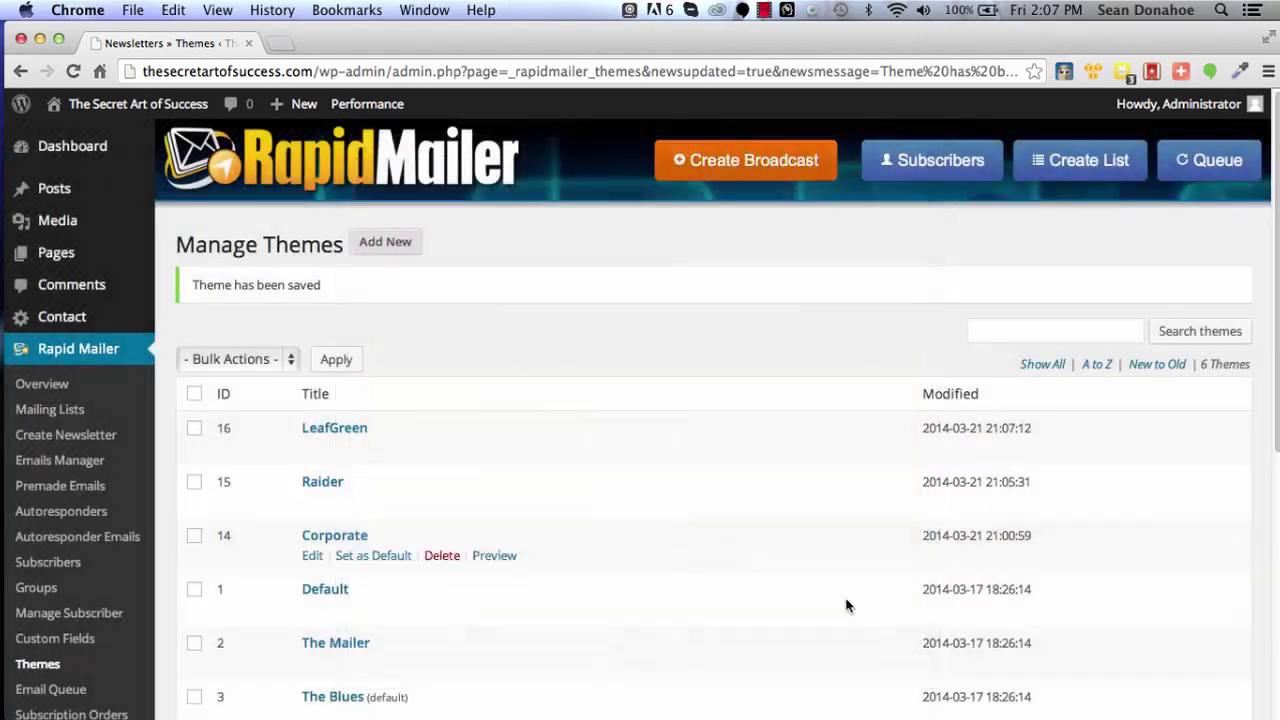
- Create a zip-package theme from Special_Offer.zip, title it SpecialOffer, and save it
click(402, 243)
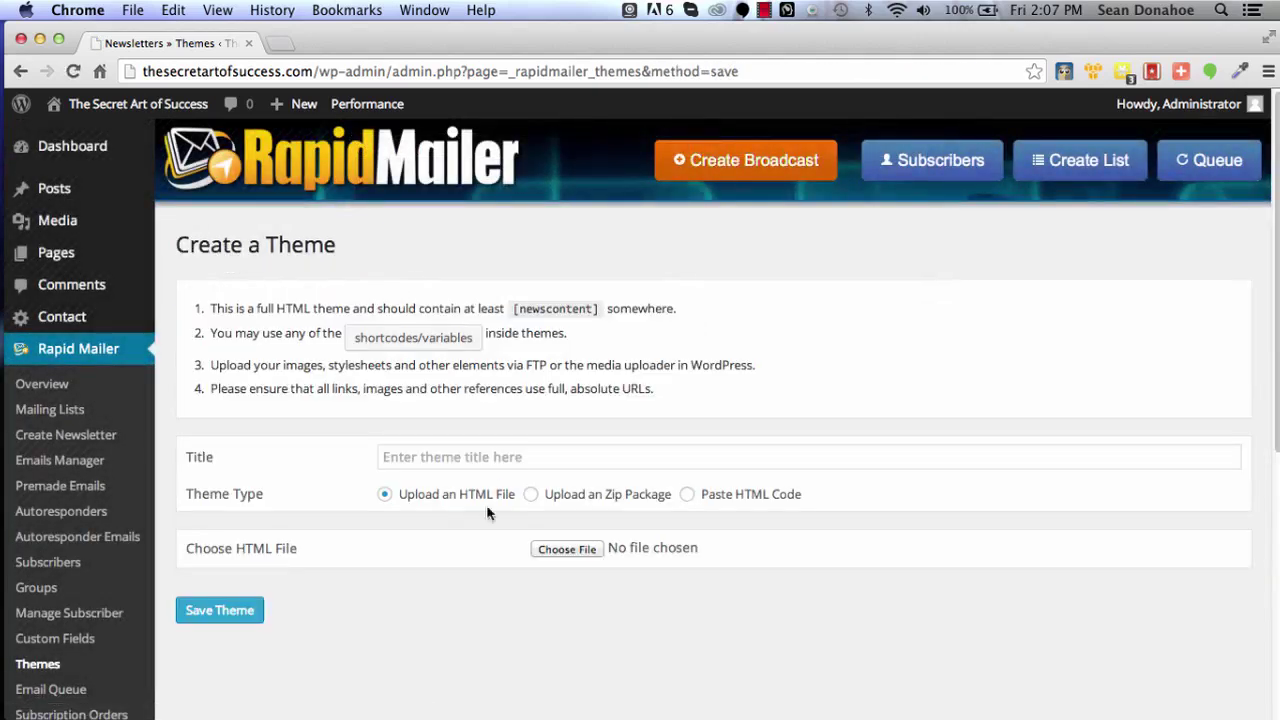
click(531, 496)
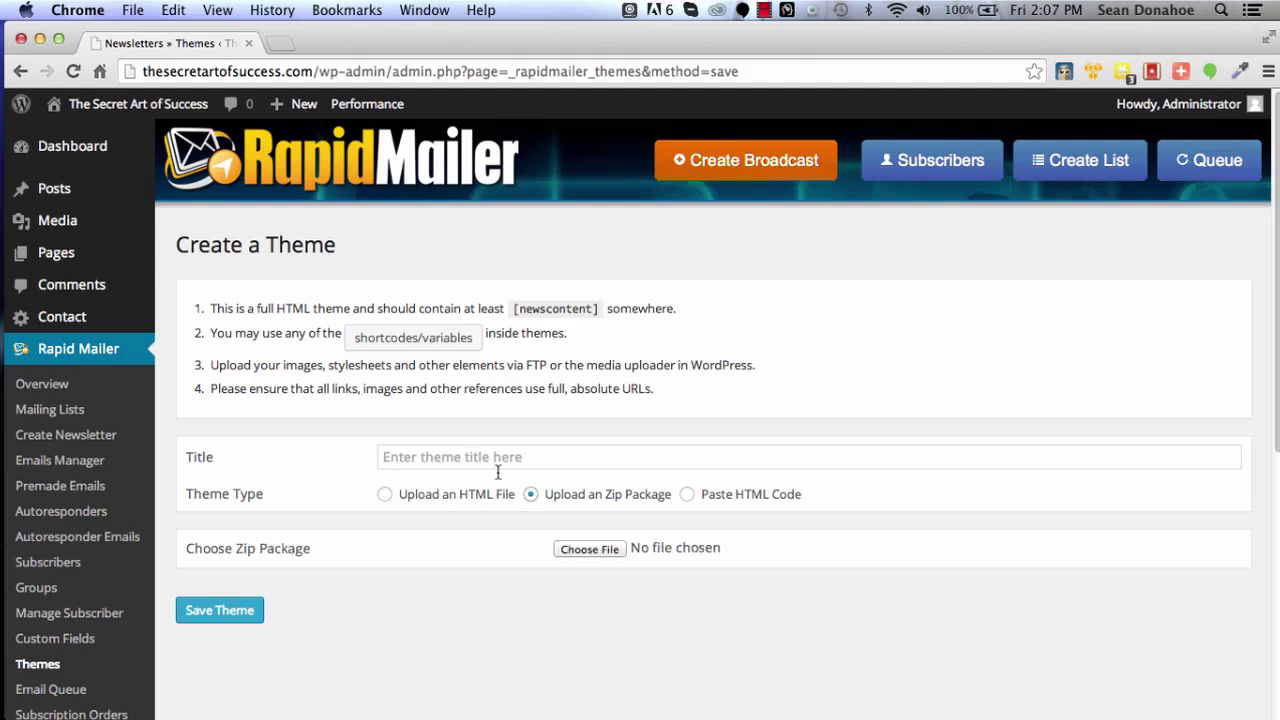
click(443, 456)
click(528, 655)
click(589, 549)
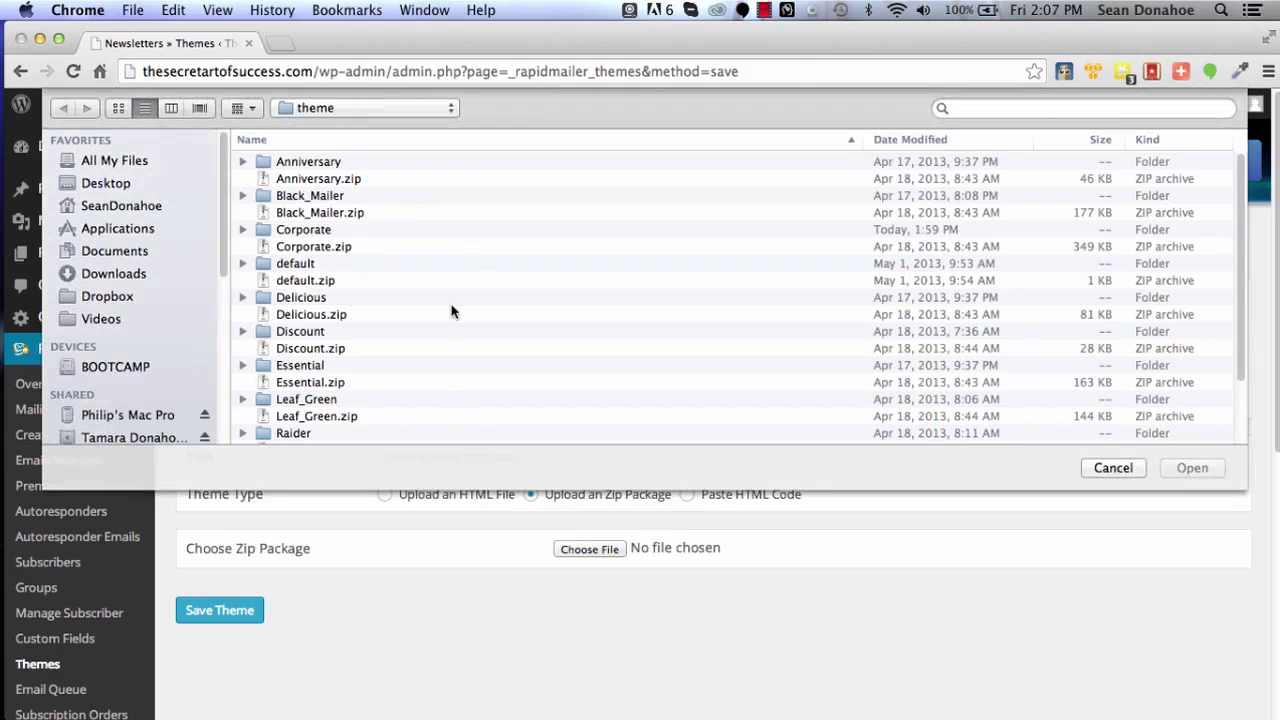
scroll(451, 312, down, 3)
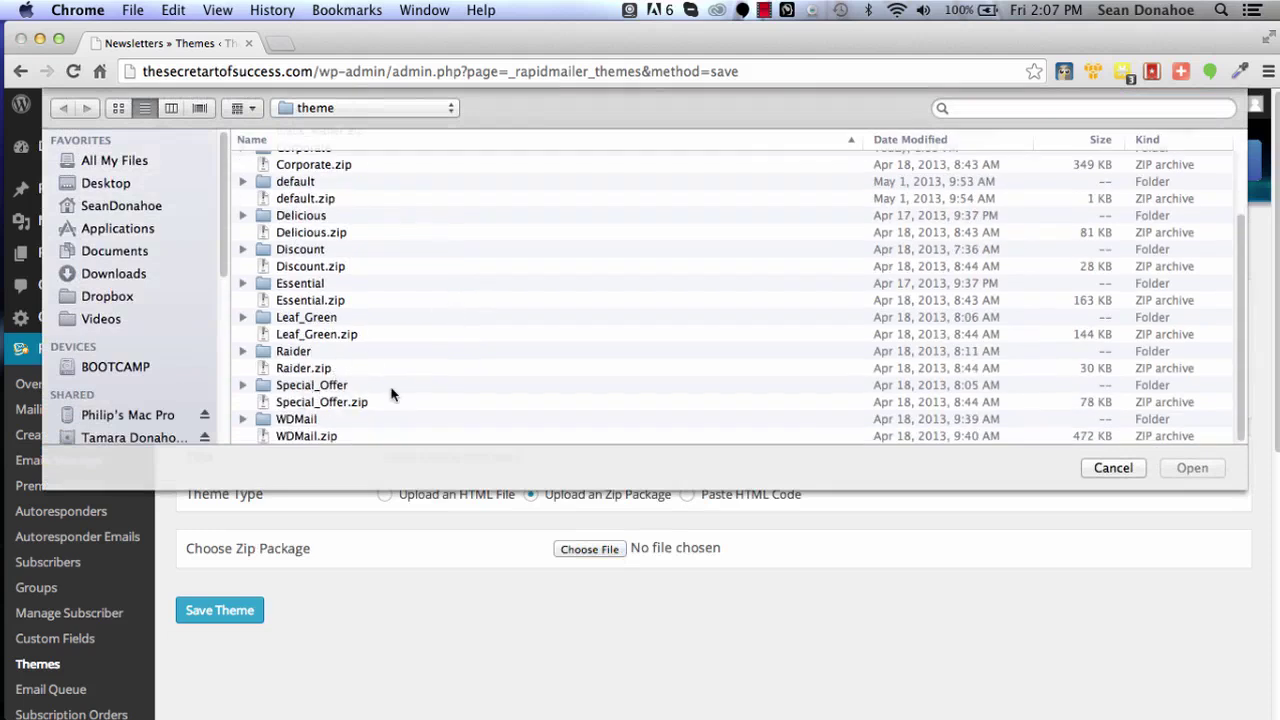
click(300, 402)
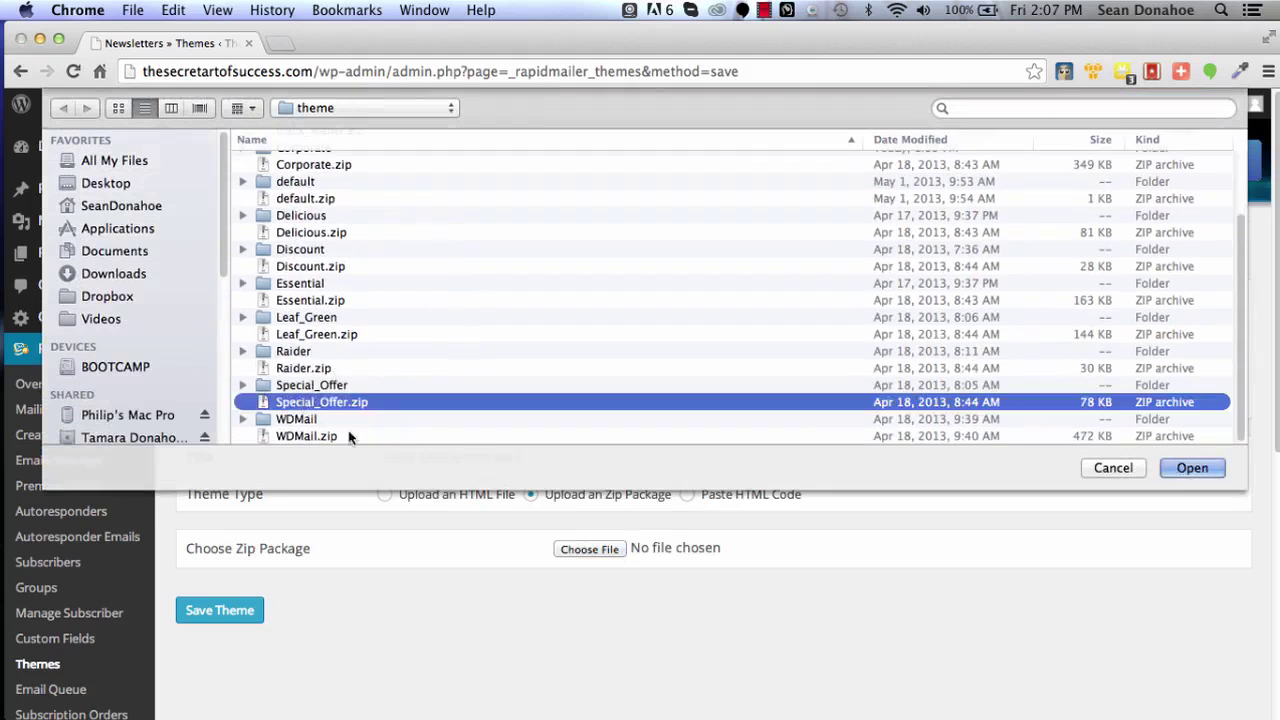
click(1192, 468)
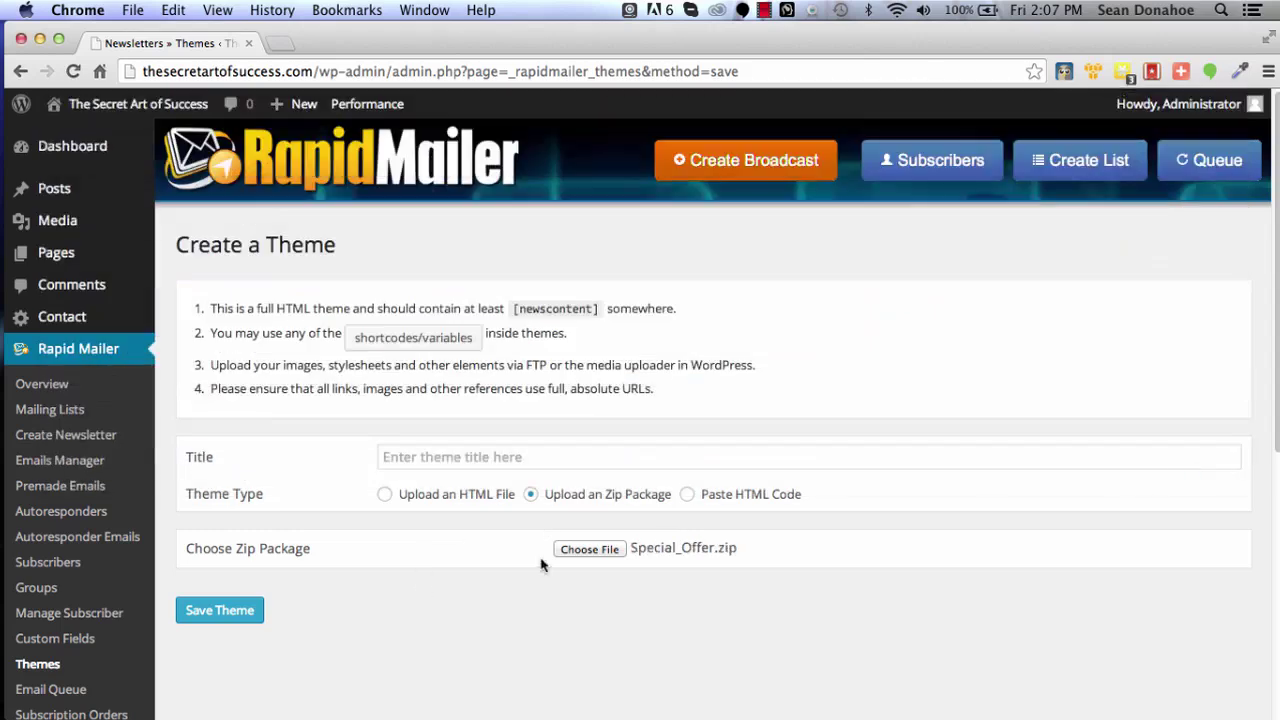
click(421, 447)
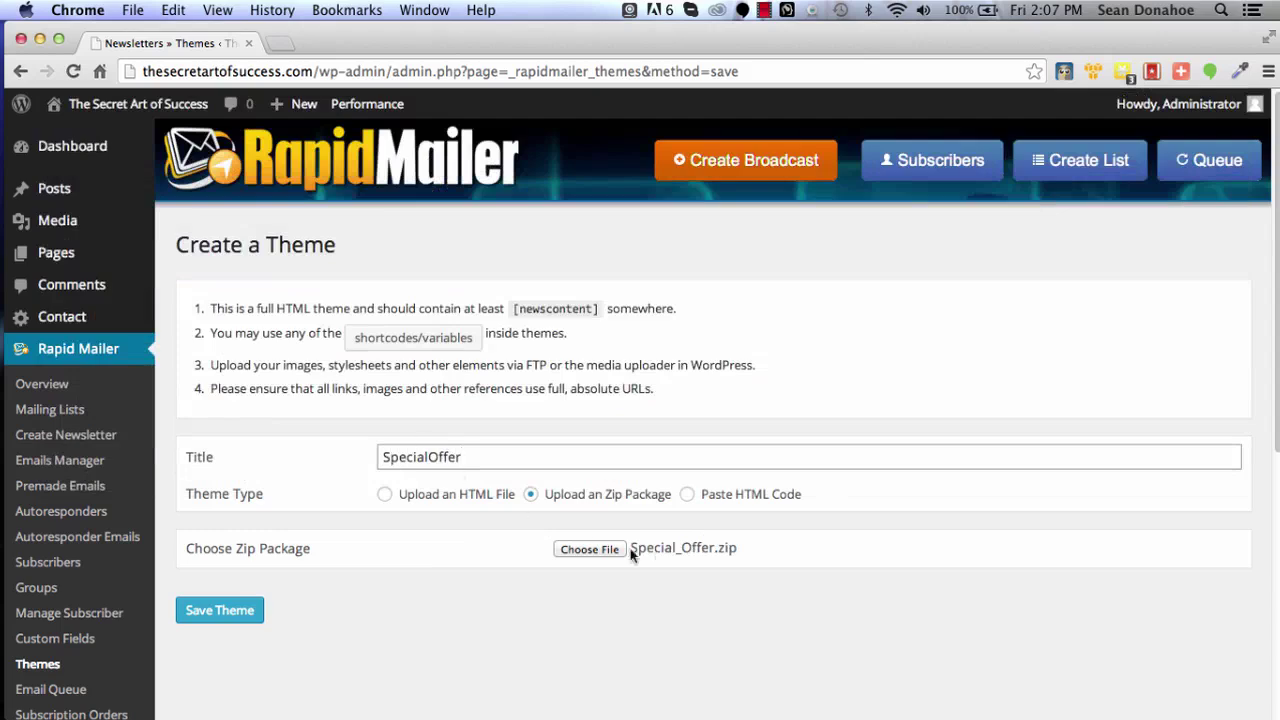
click(358, 632)
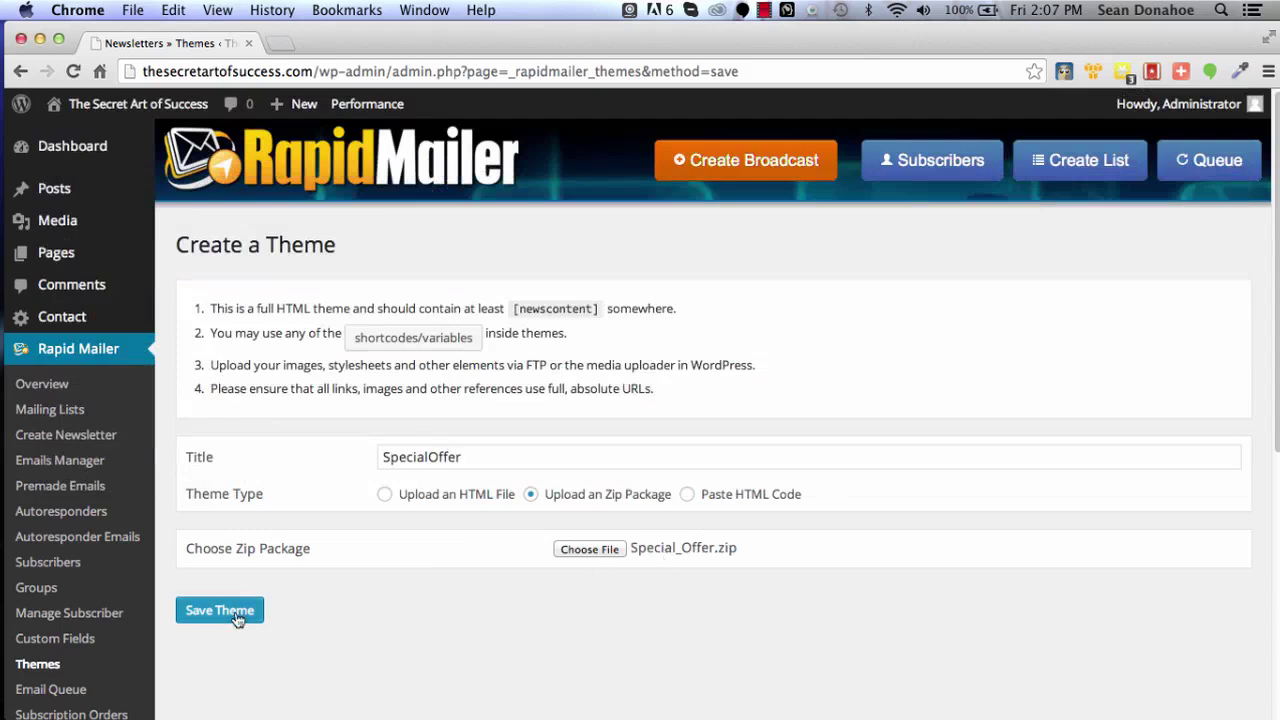
click(238, 618)
- Preview the newly saved SpecialOffer theme's strawberry design
click(500, 451)
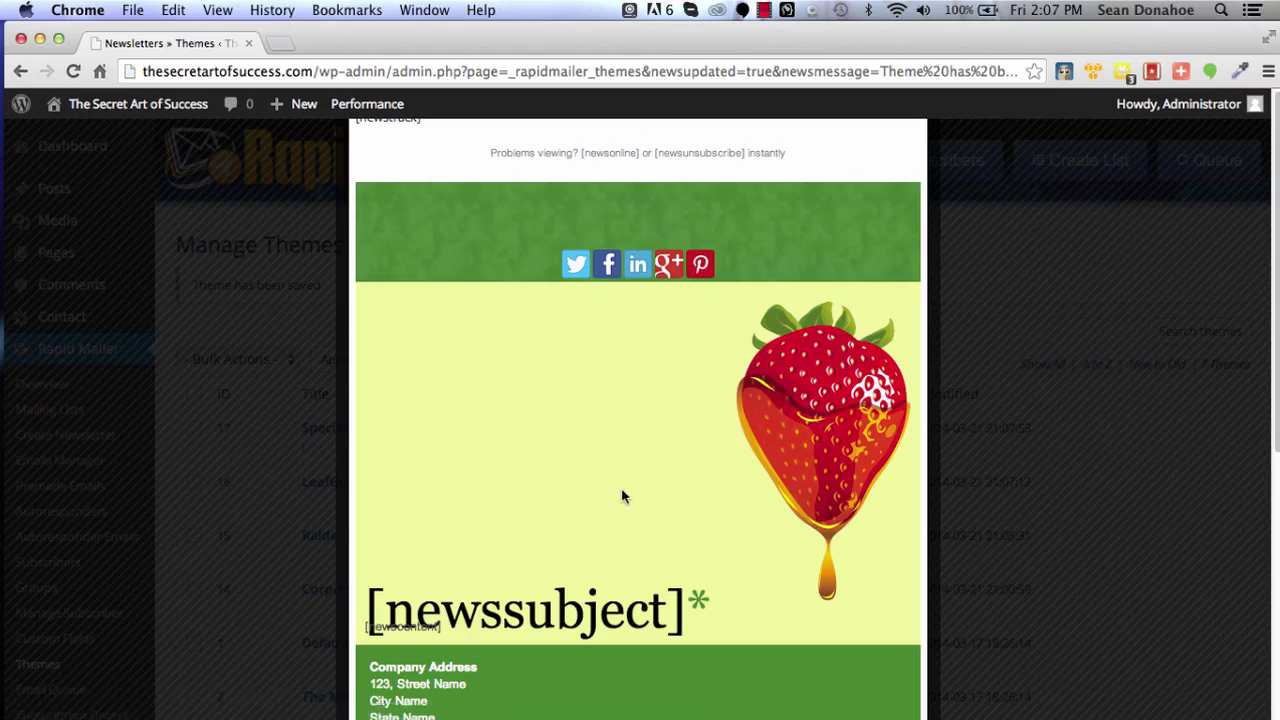
scroll(621, 497, down, 5)
scroll(621, 497, up, 5)
scroll(621, 497, down, 1)
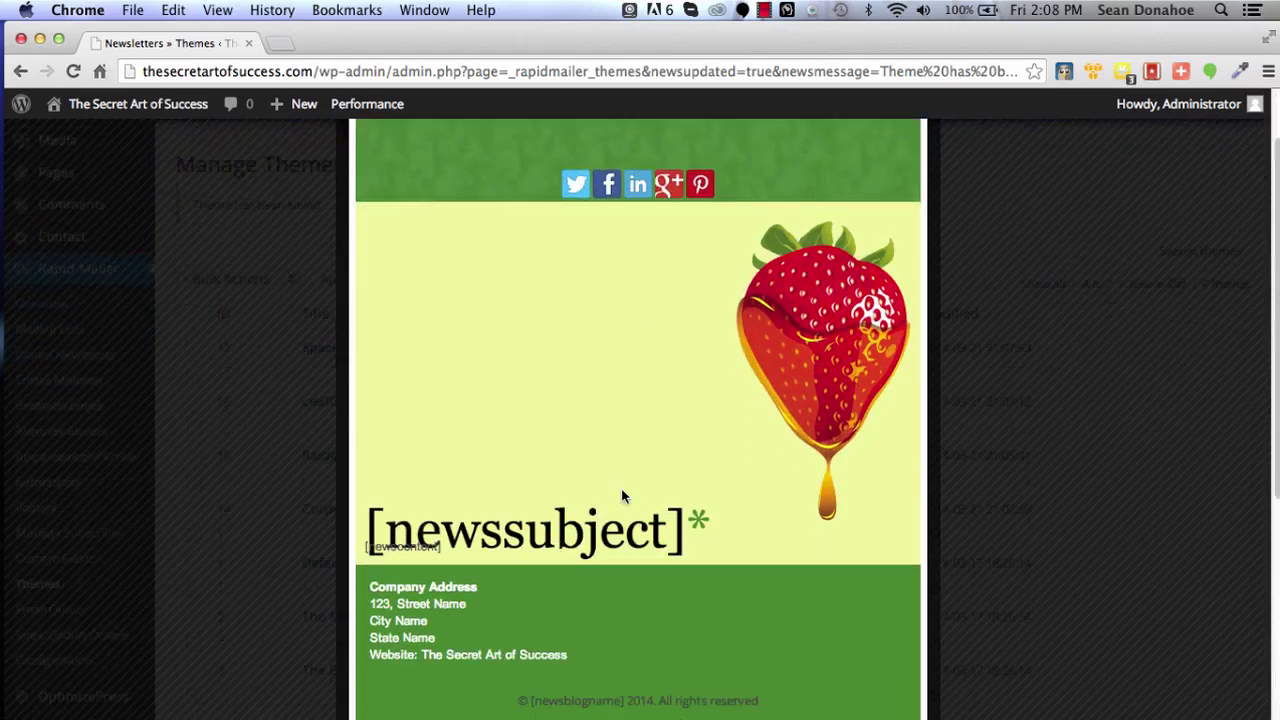
scroll(621, 497, down, 2)
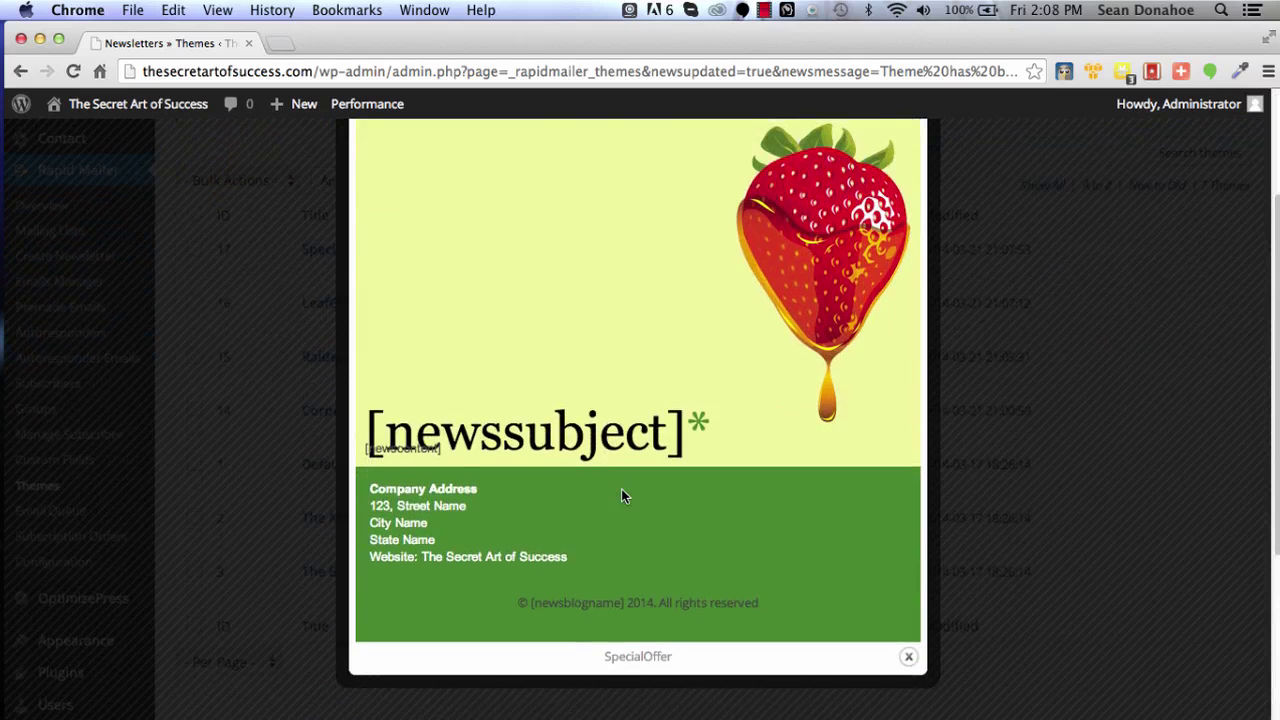
scroll(621, 488, up, 5)
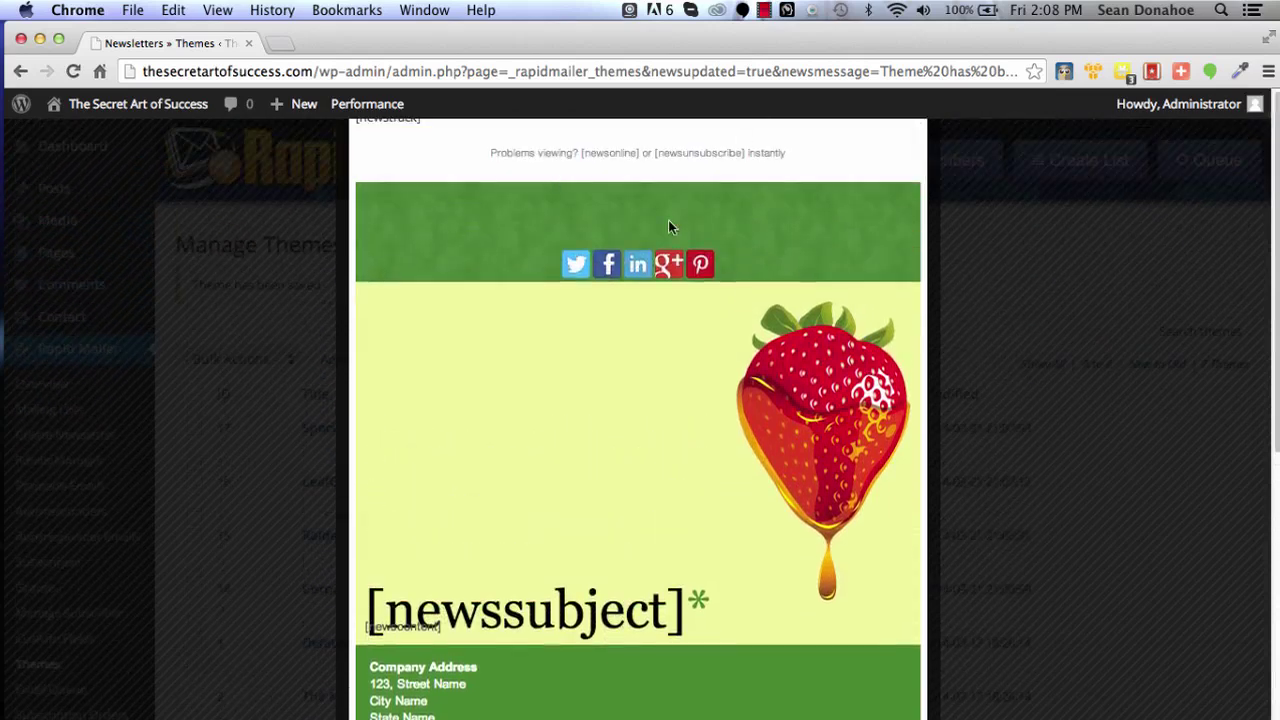
scroll(848, 626, down, 3)
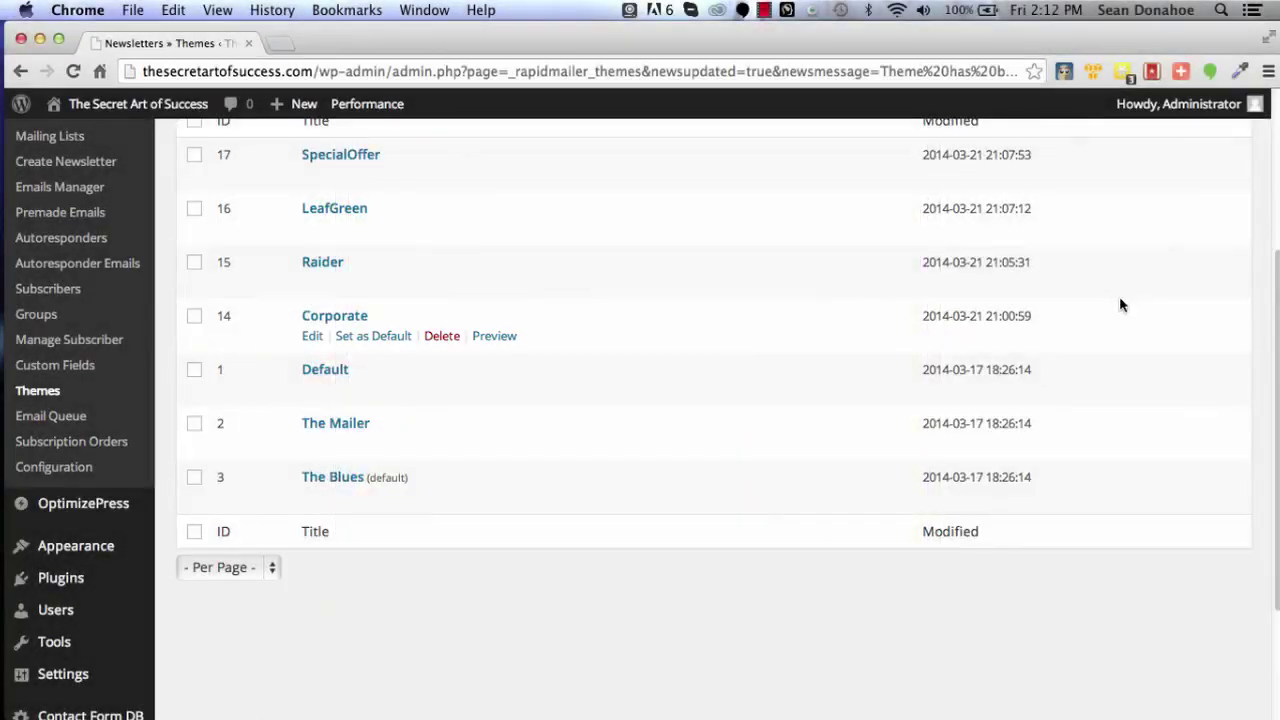
scroll(651, 363, up, 2)
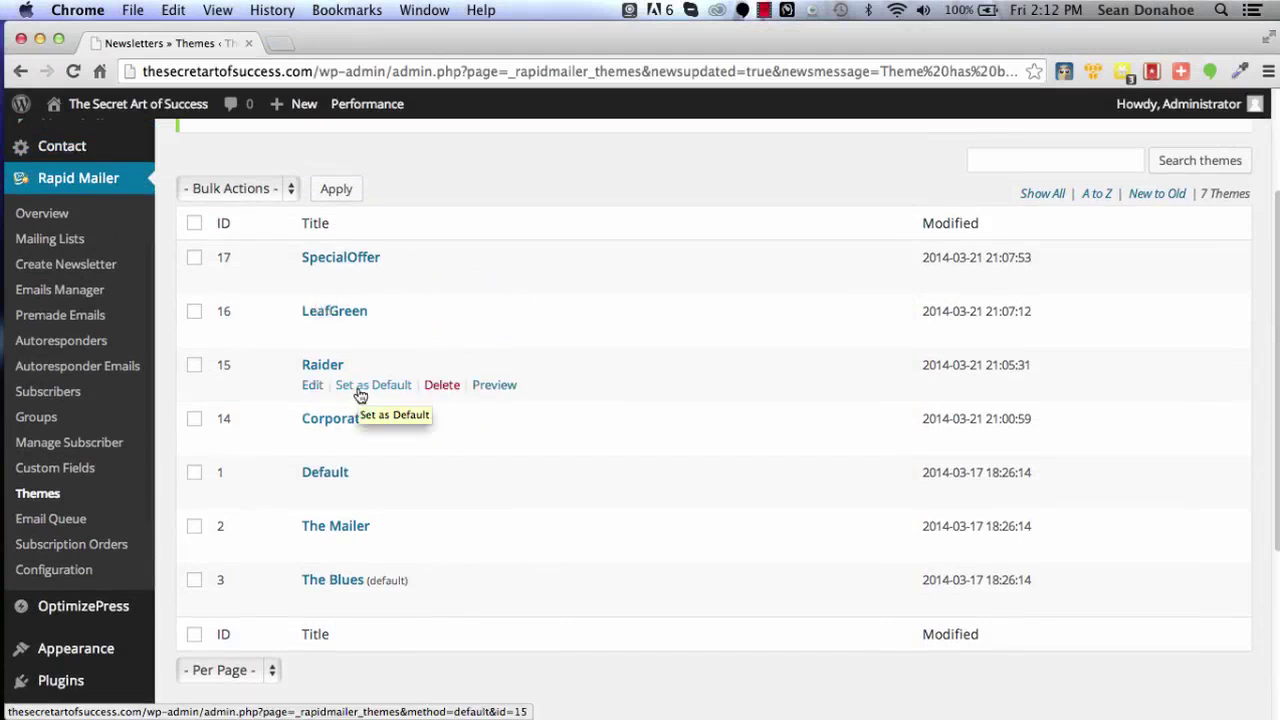
- Set Corporate as the default theme in place of The Blues
click(363, 443)
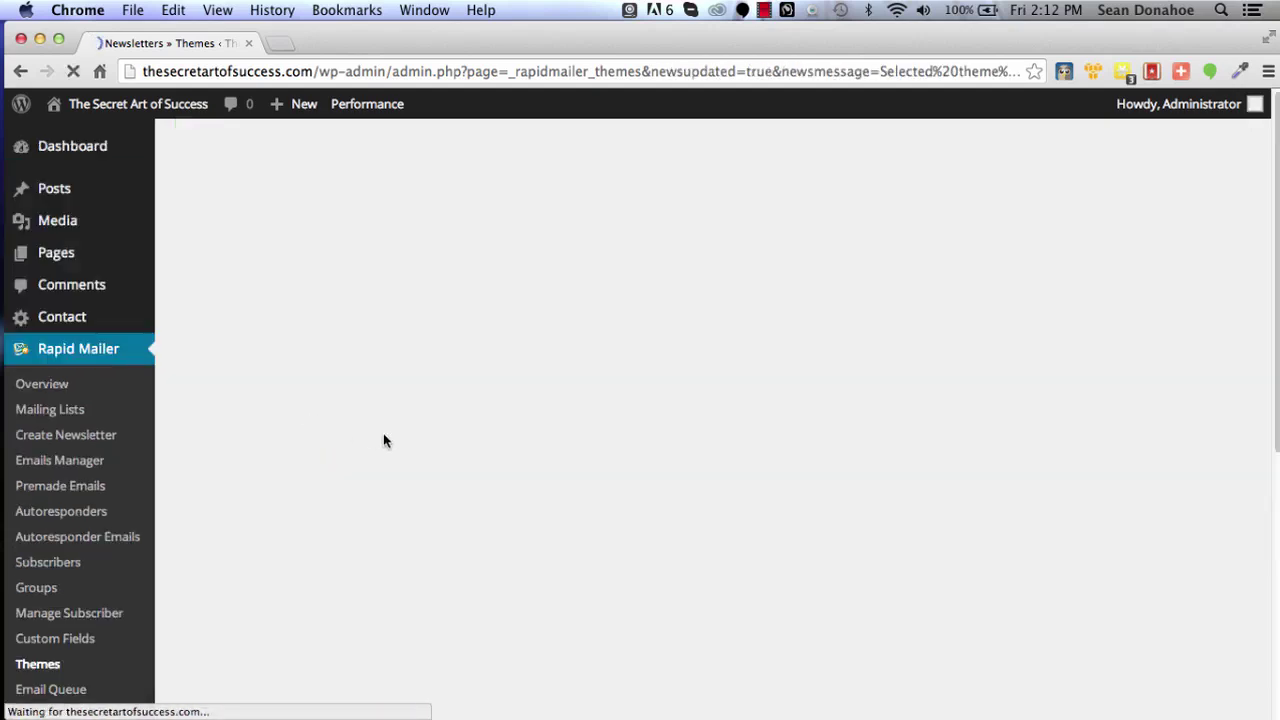
scroll(390, 605, down, 1)
scroll(390, 605, down, 4)
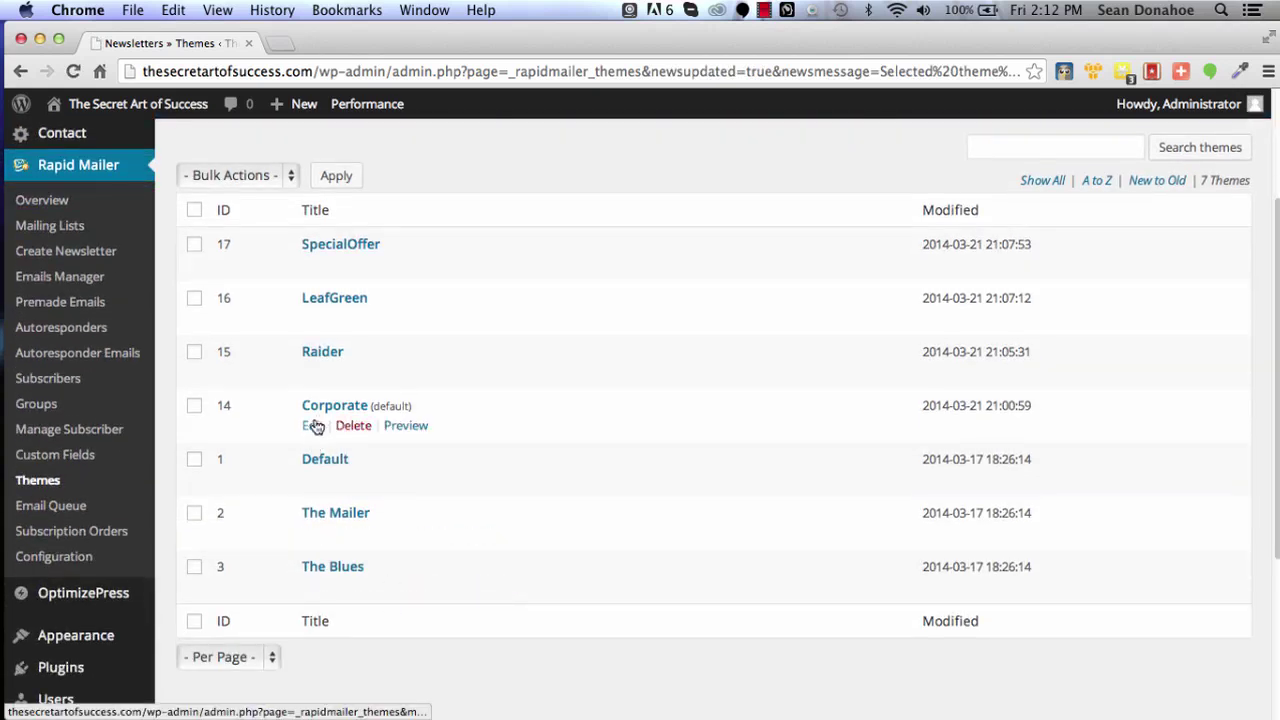
- Open Corporate's Edit Theme page and scroll through its pasted HTML code and back up
click(314, 427)
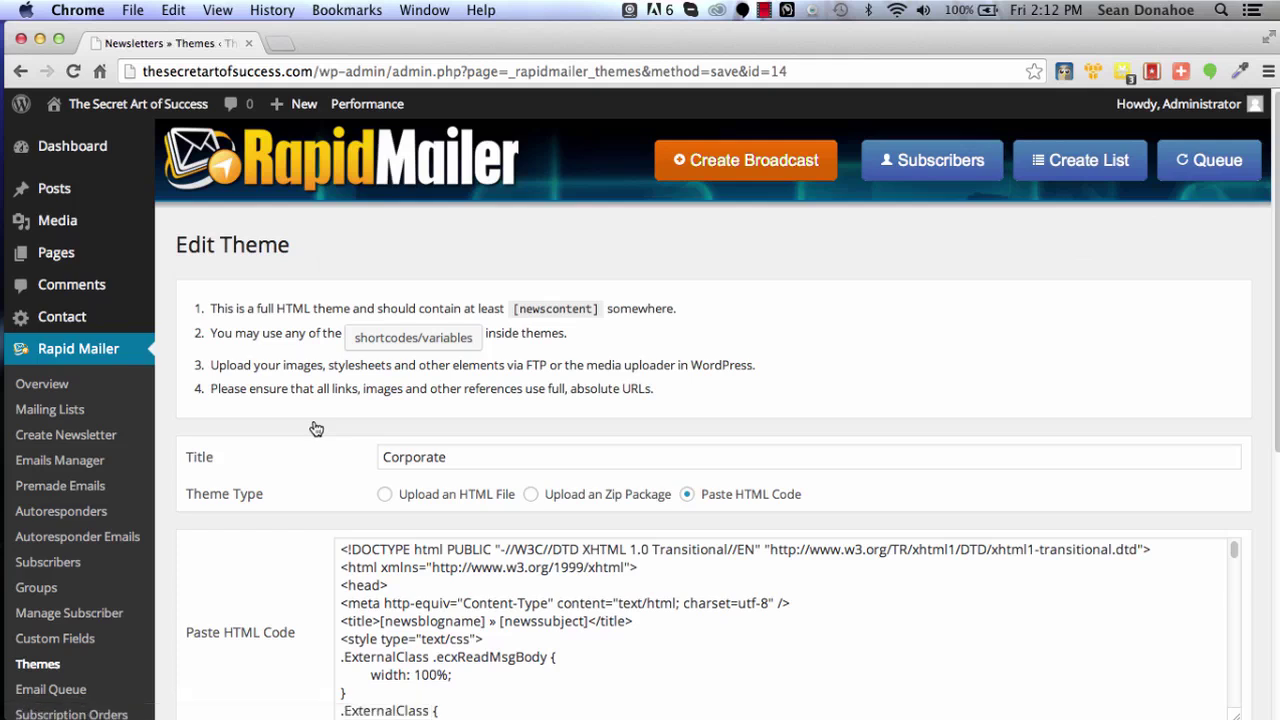
scroll(267, 560, down, 3)
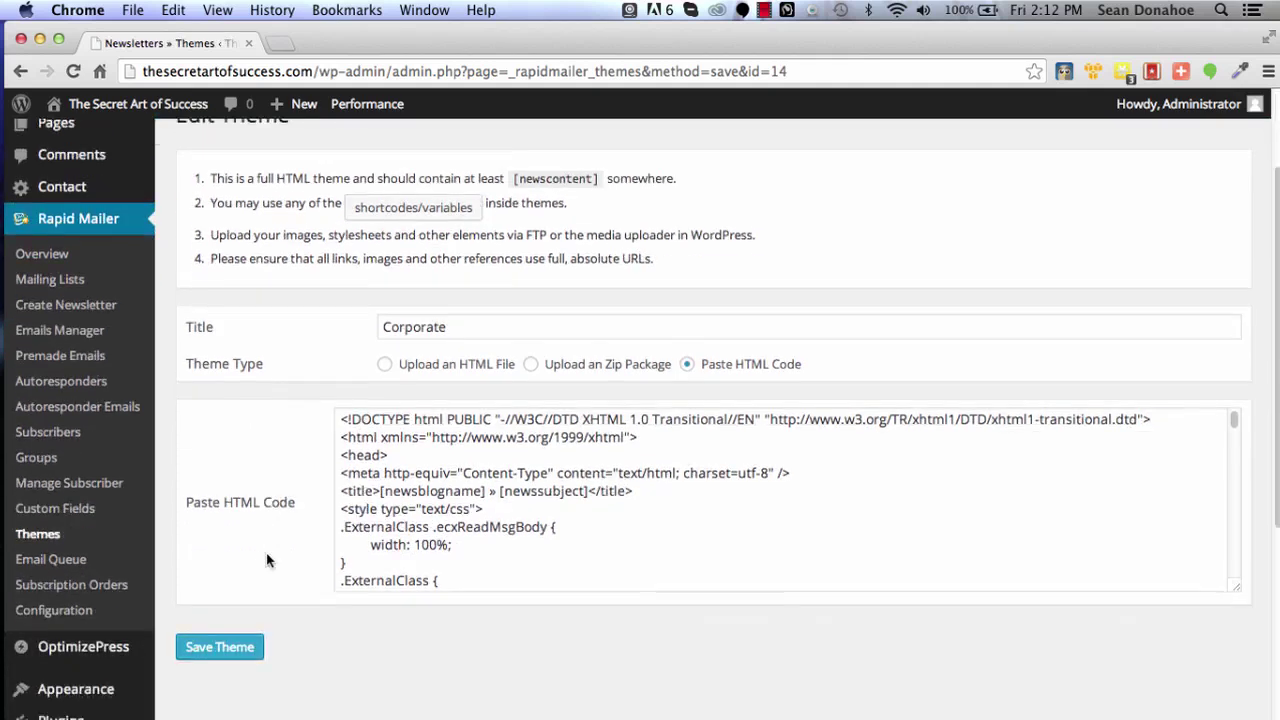
scroll(267, 560, down, 2)
scroll(442, 420, down, 2)
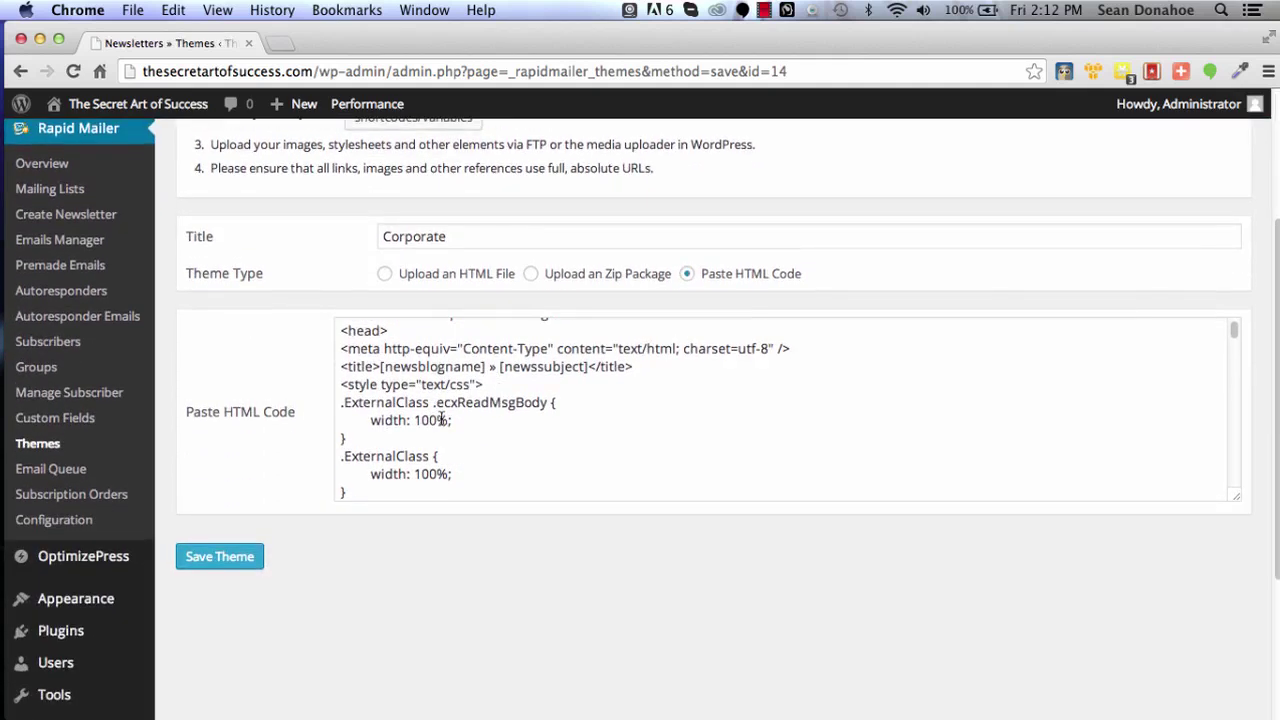
scroll(442, 420, down, 10)
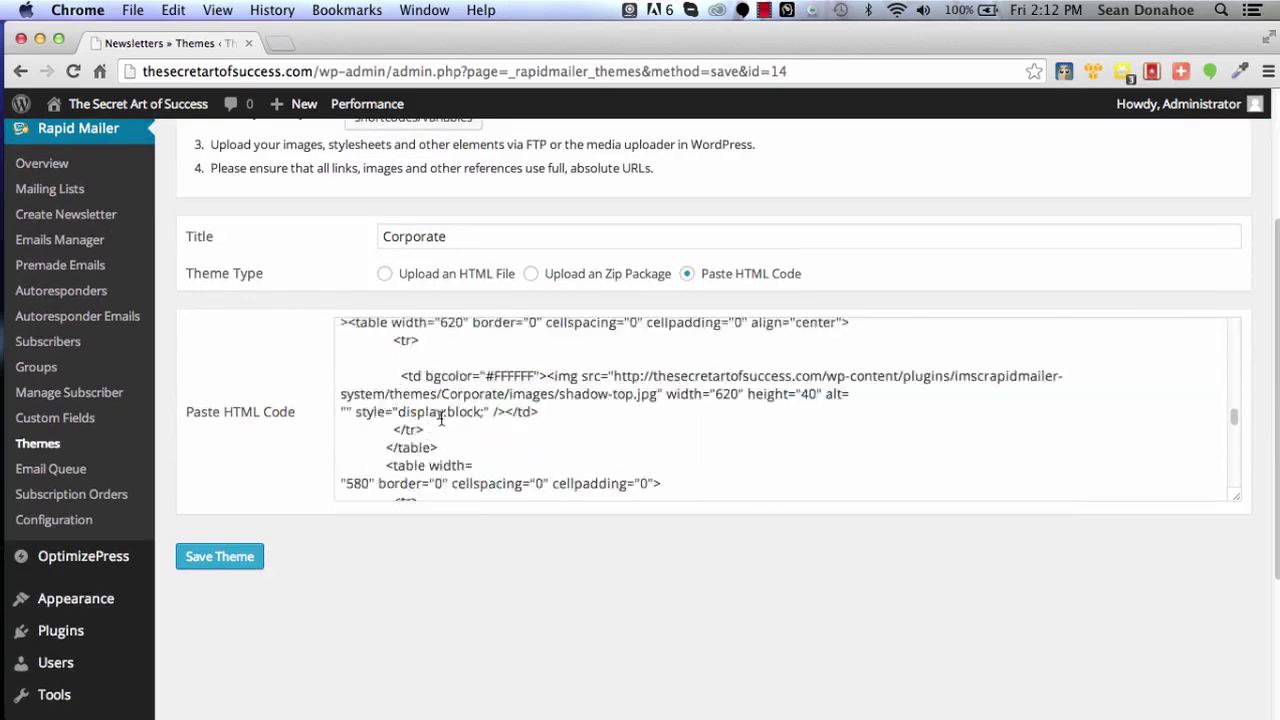
scroll(440, 418, down, 10)
scroll(443, 425, up, 5)
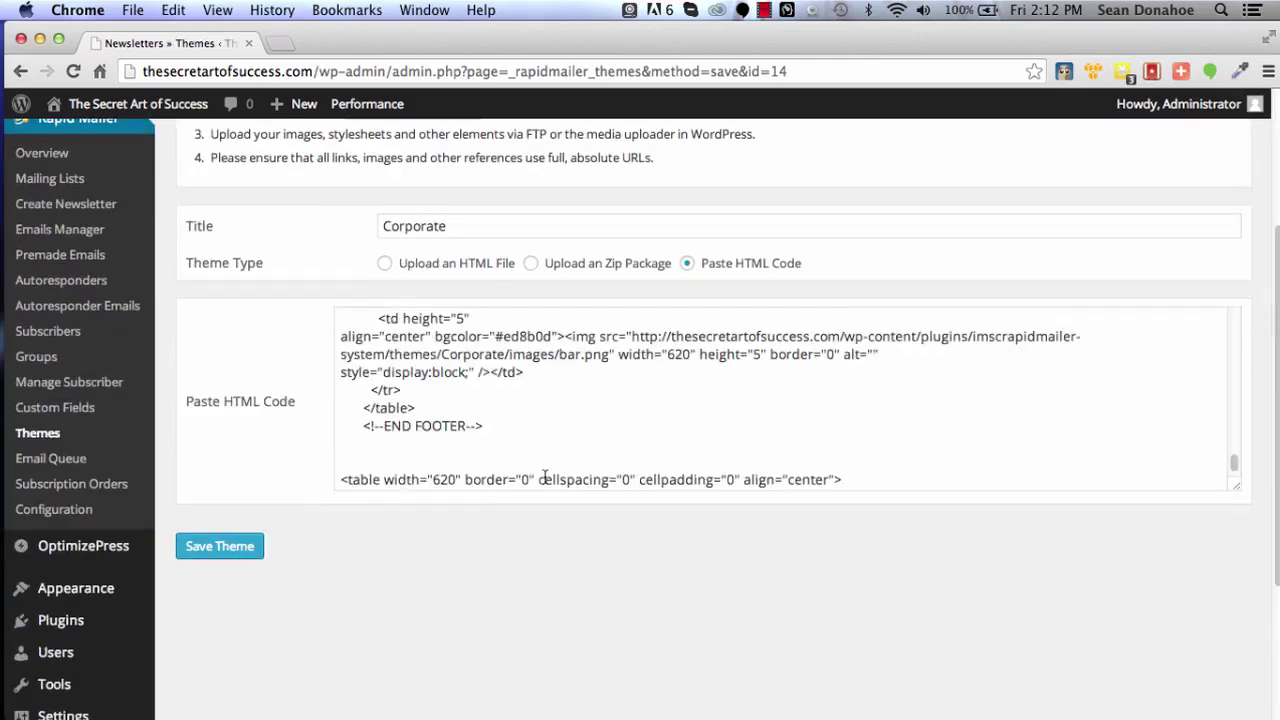
scroll(544, 478, up, 10)
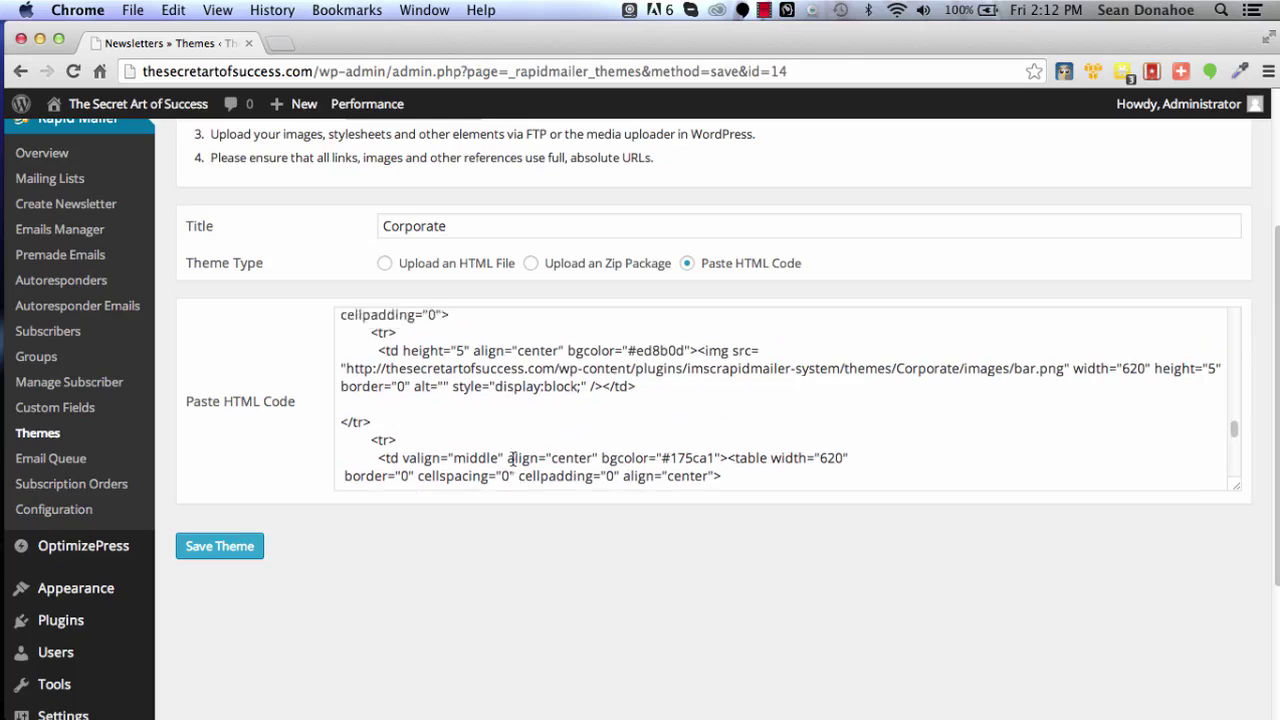
scroll(512, 458, up, 15)
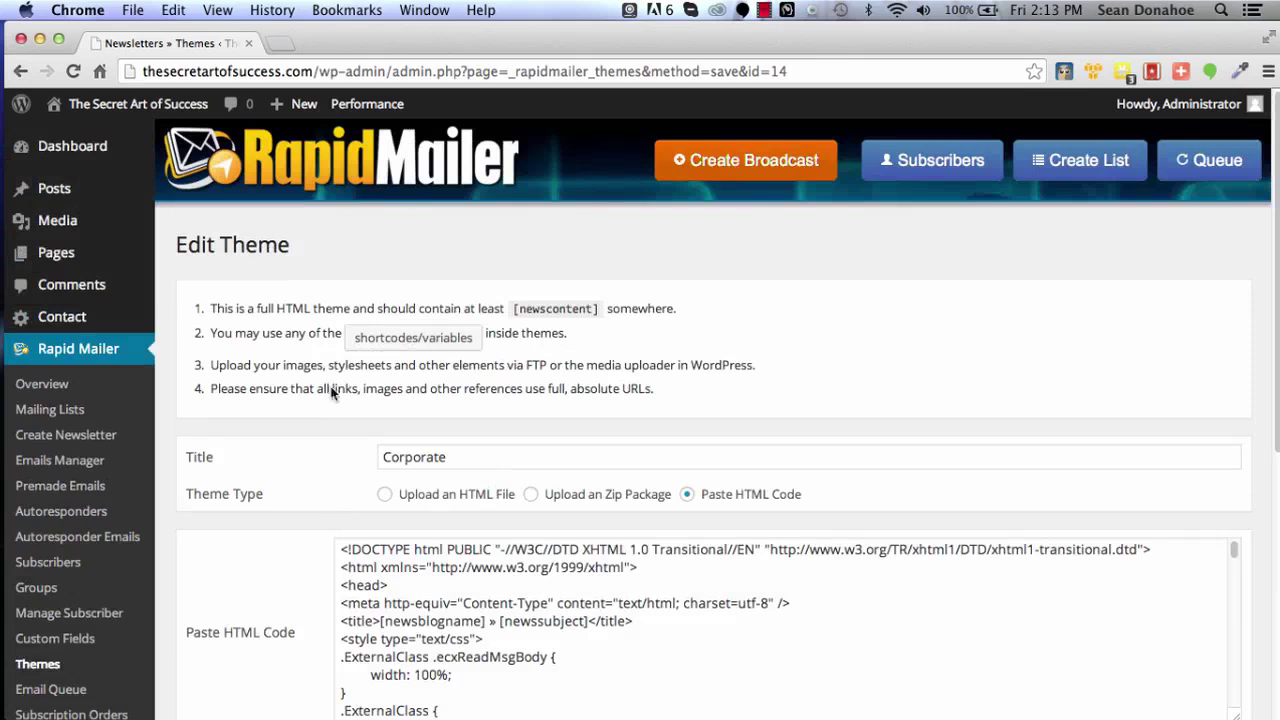
- Search Google for kompozer in a new tab, then return to the Corporate edit page
click(282, 45)
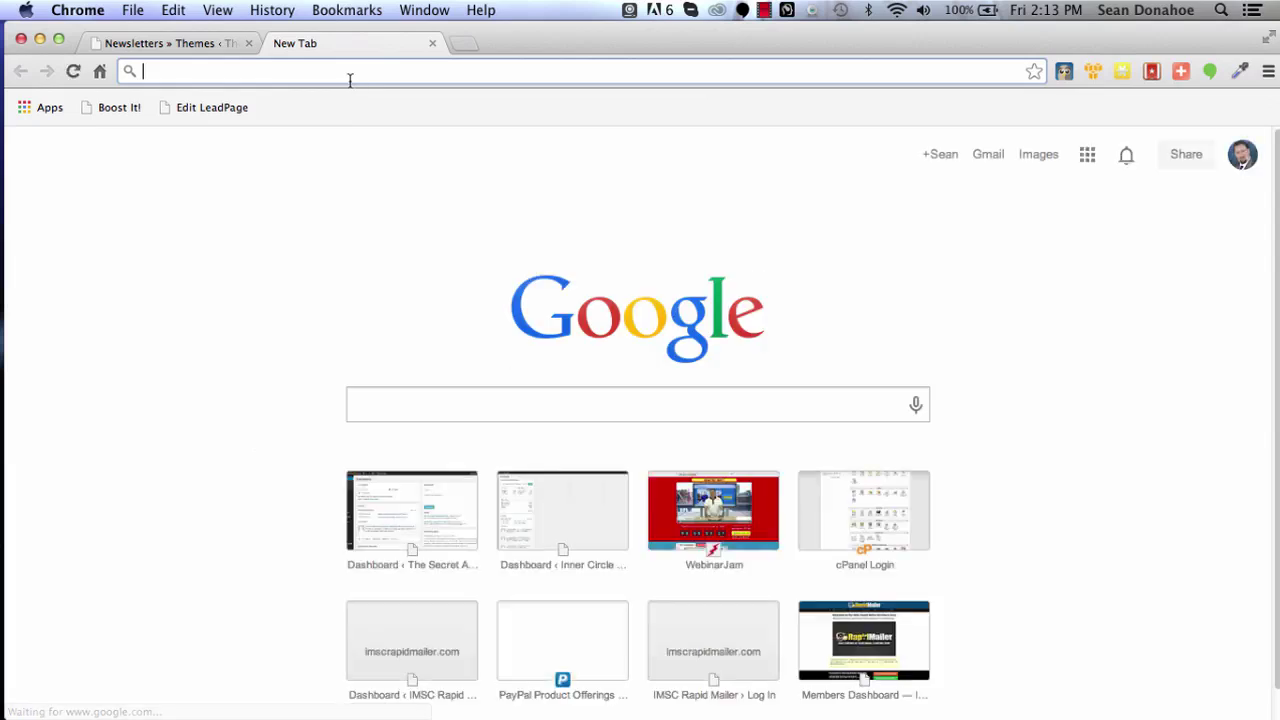
text(kompozer)
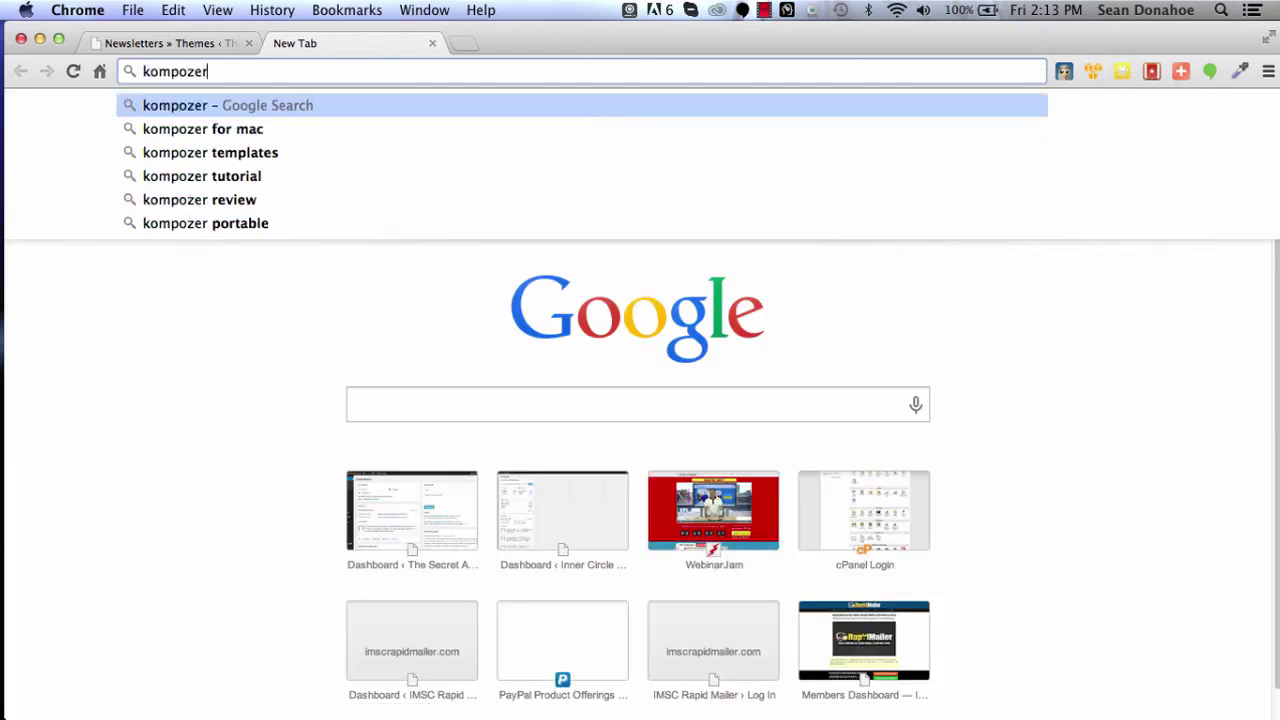
key(Return)
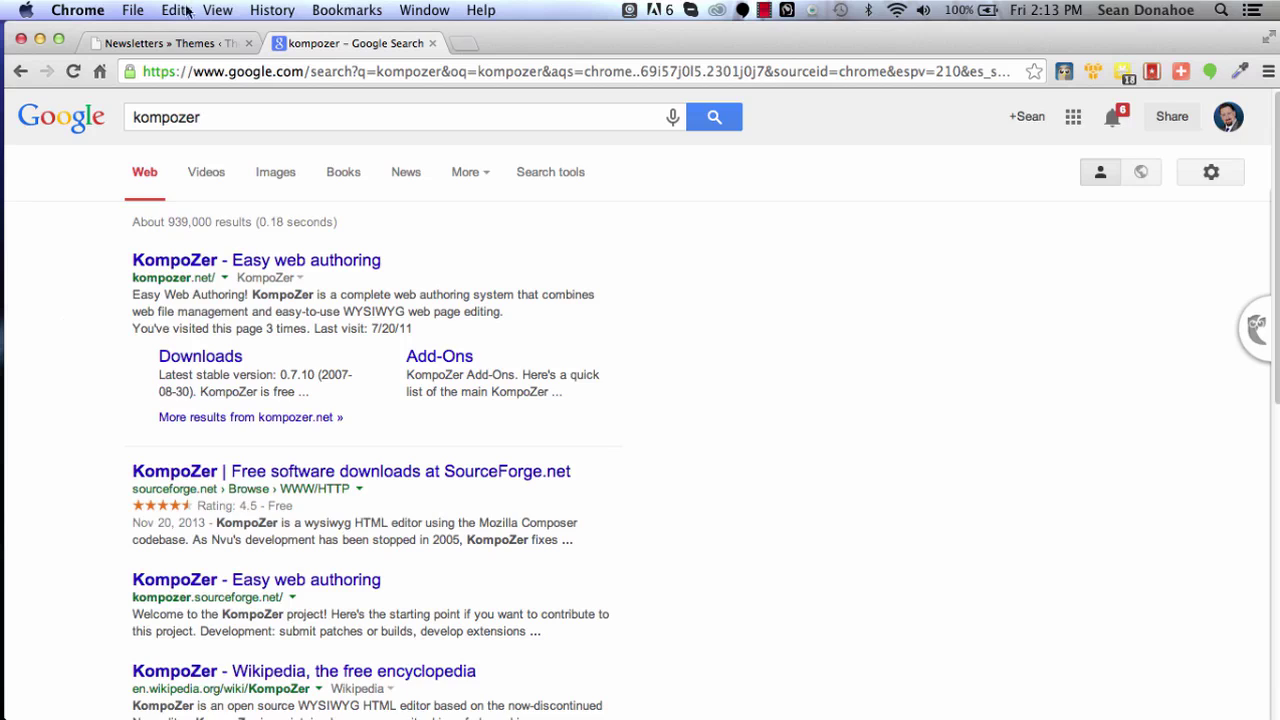
click(180, 43)
scroll(524, 669, down, 10)
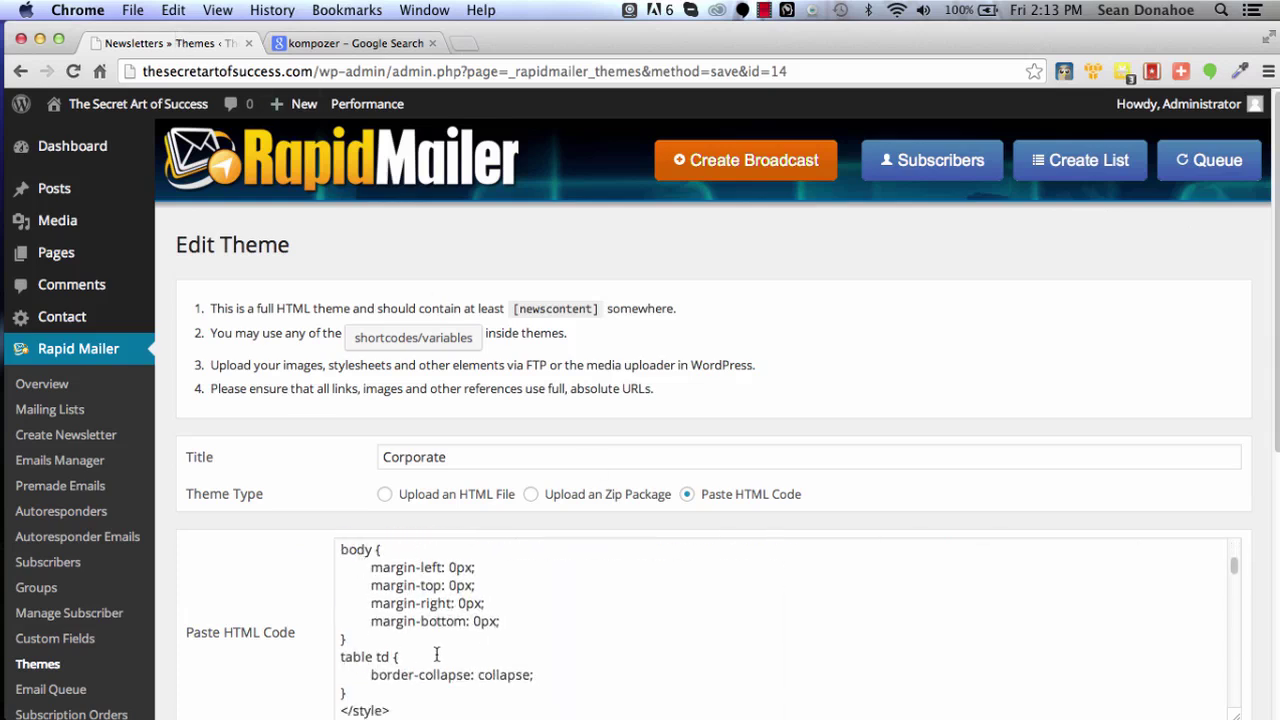
scroll(1257, 631, down, 5)
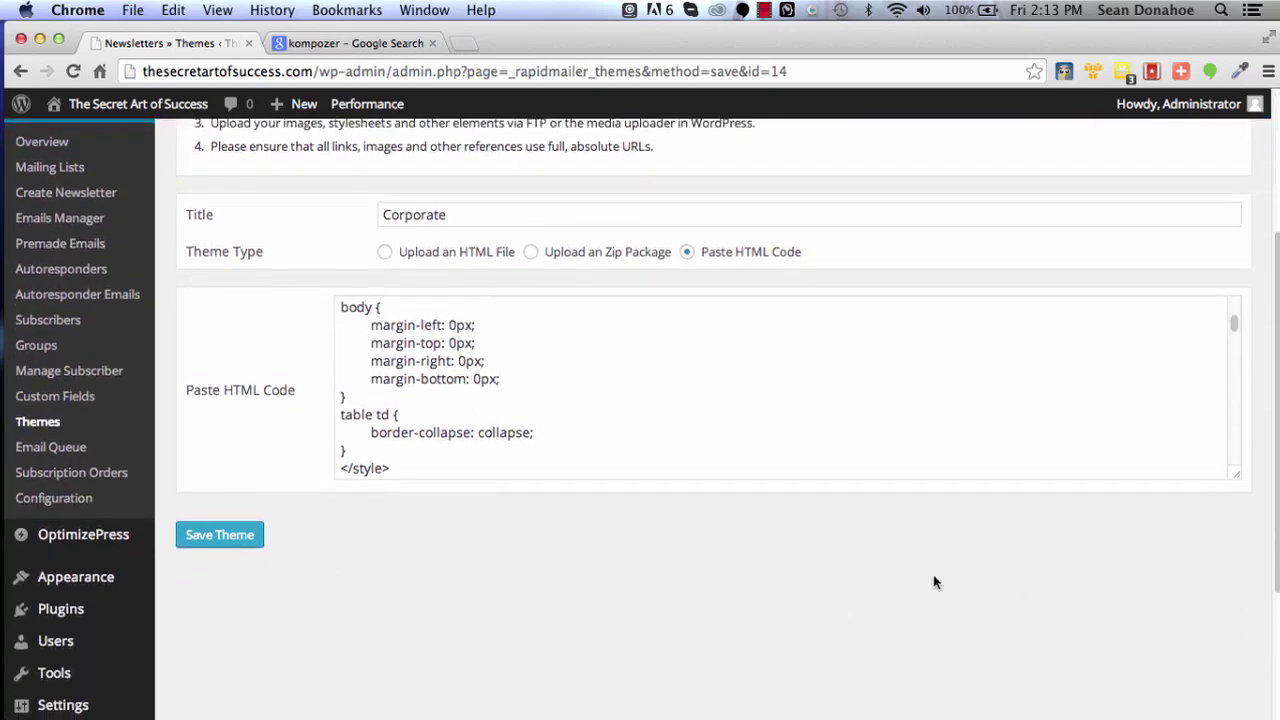
scroll(530, 421, down, 10)
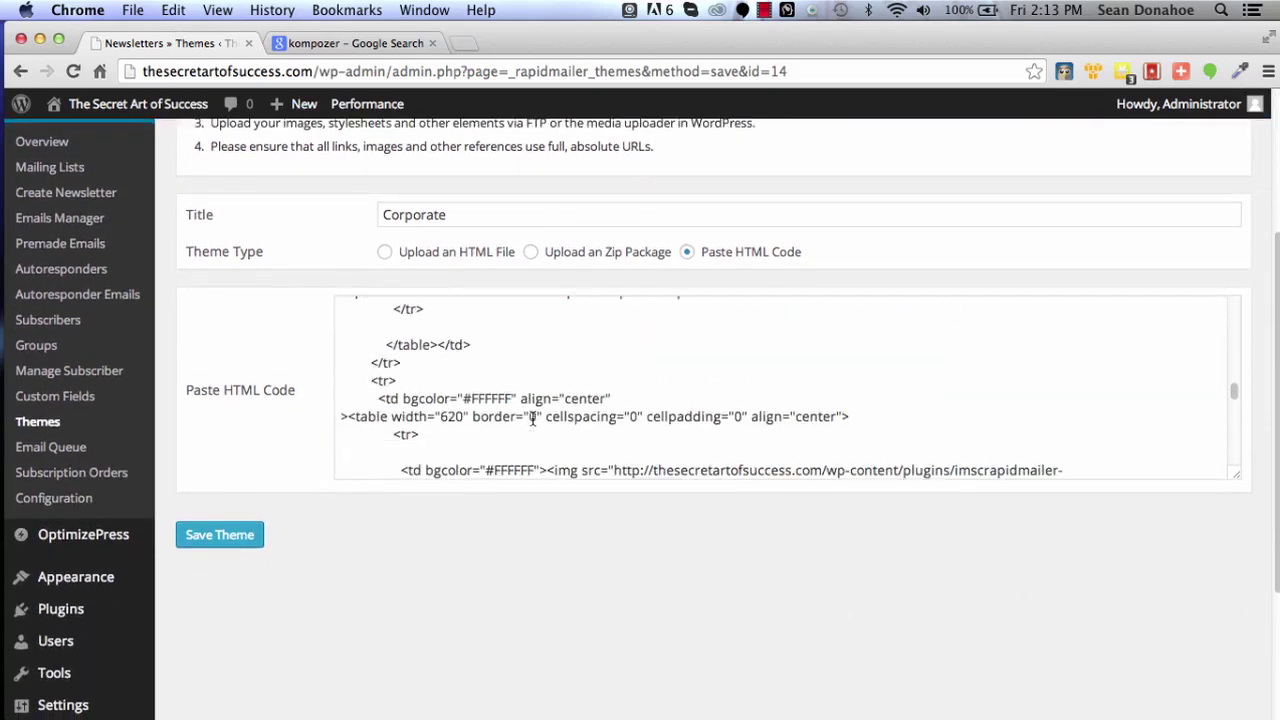
scroll(532, 420, down, 15)
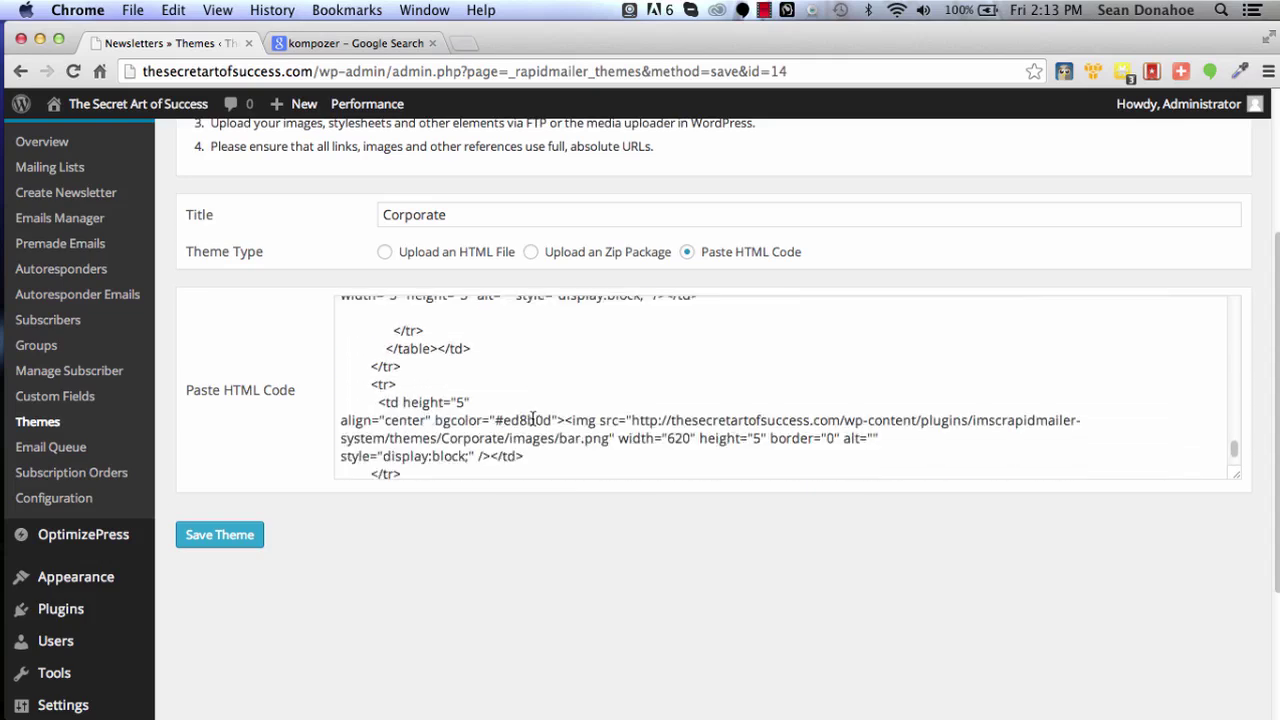
scroll(531, 421, down, 3)
scroll(531, 421, up, 8)
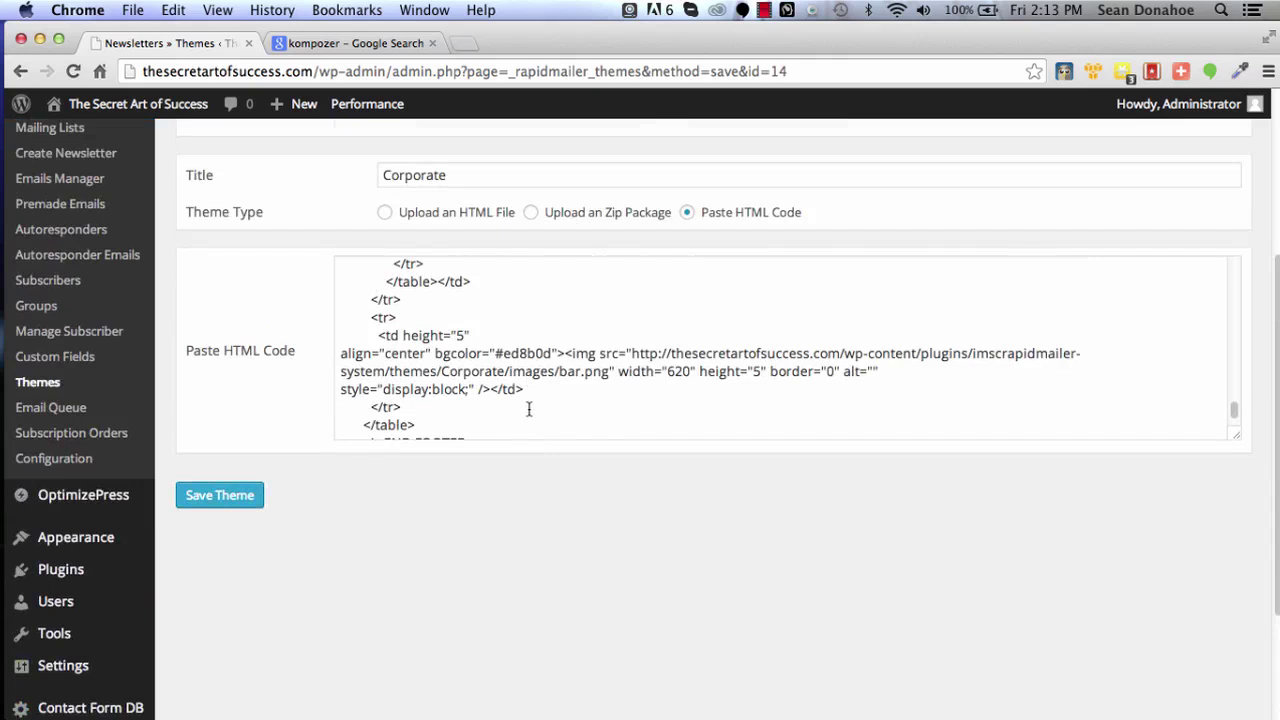
scroll(588, 383, up, 5)
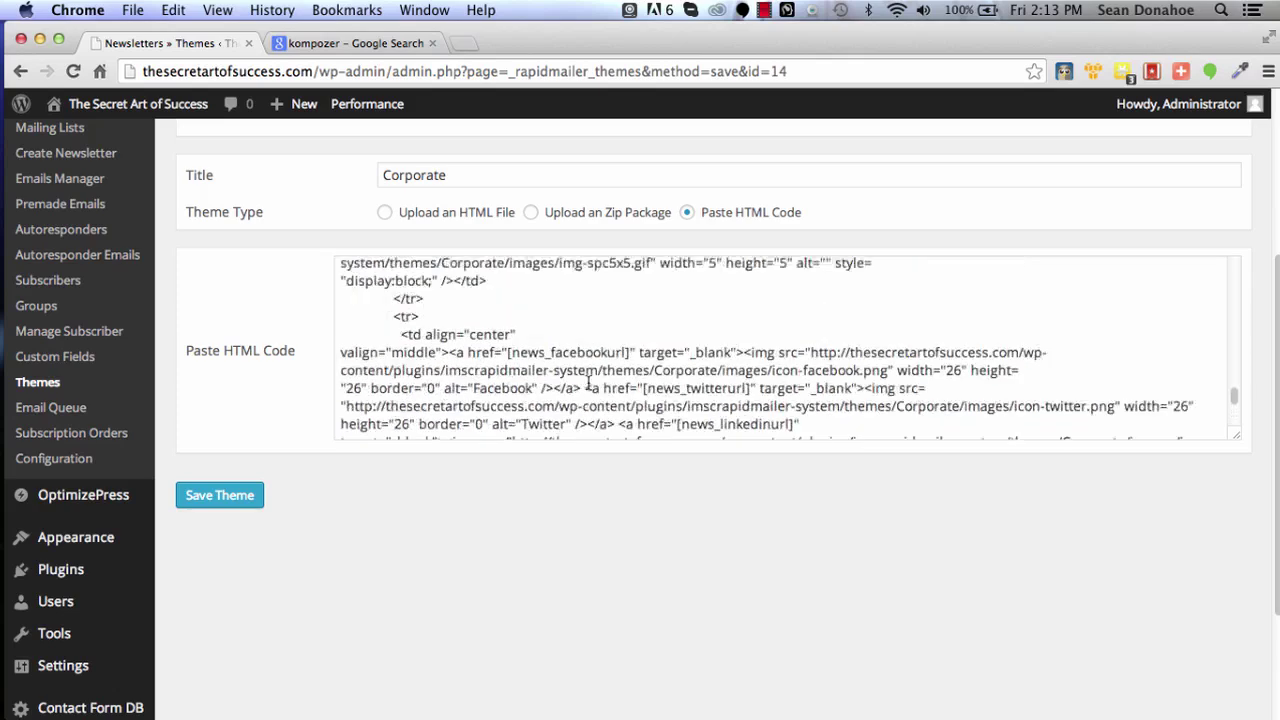
scroll(588, 383, up, 10)
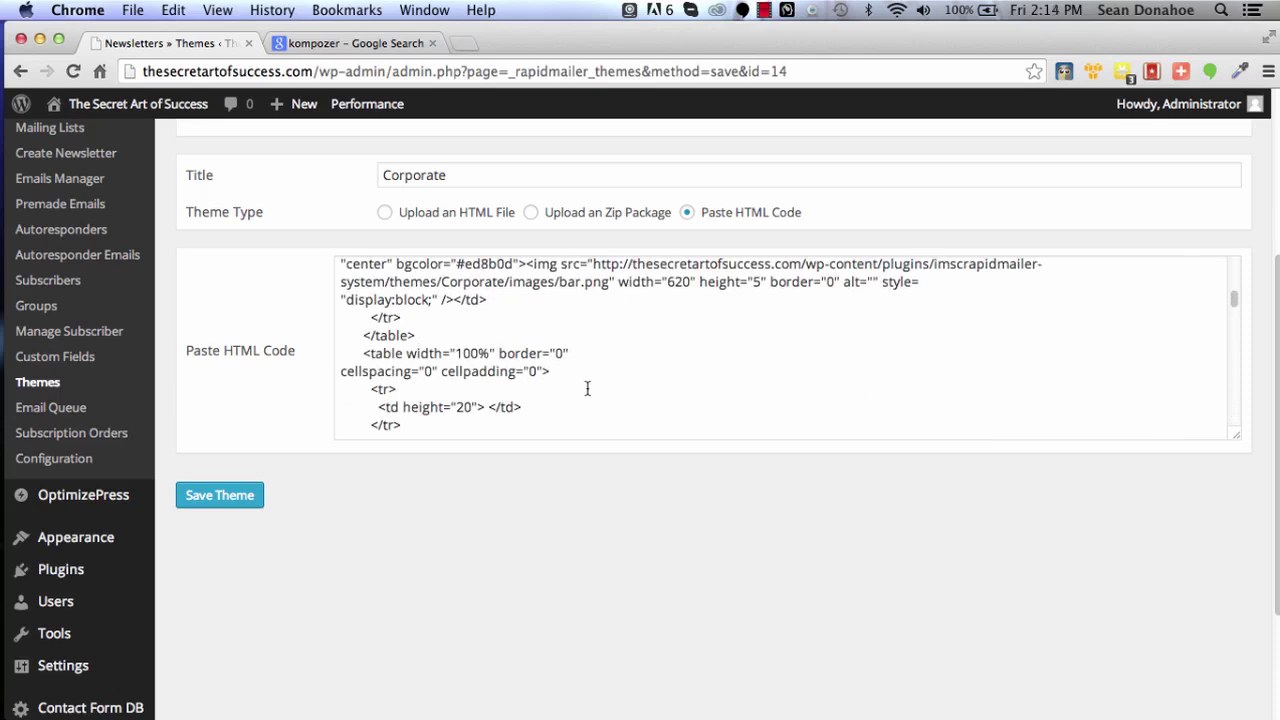
scroll(588, 389, up, 5)
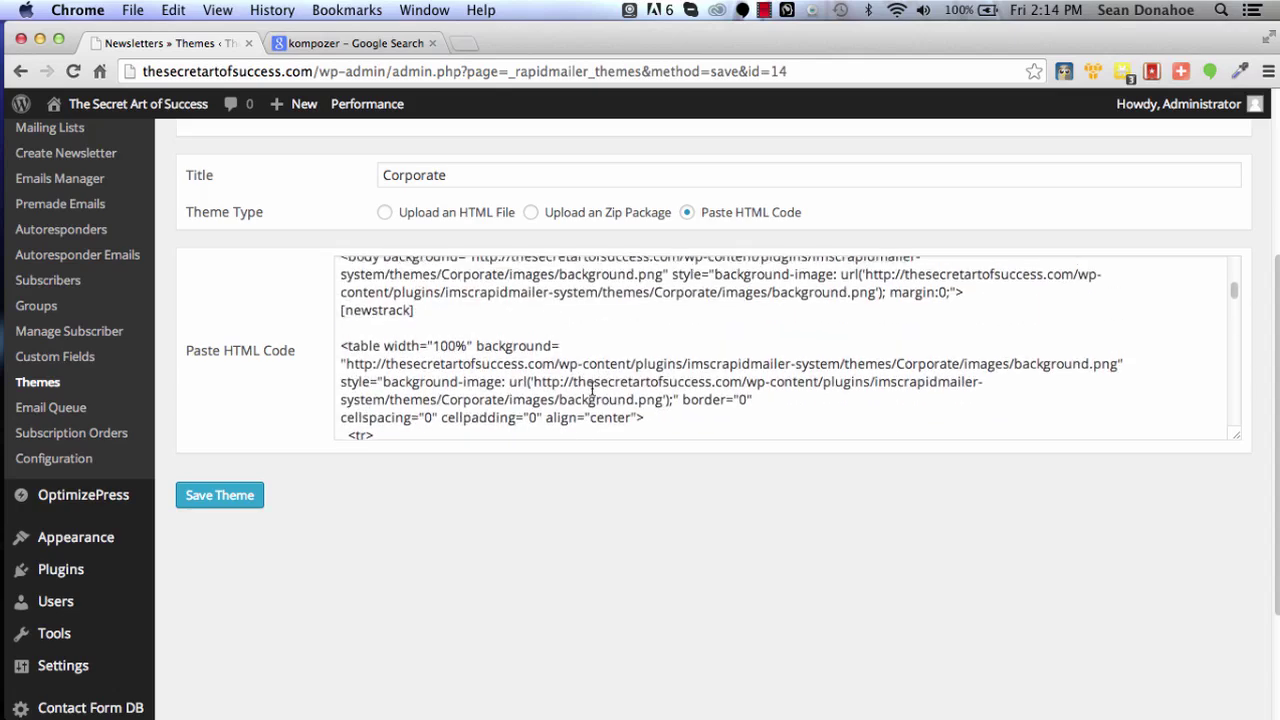
scroll(591, 390, up, 5)
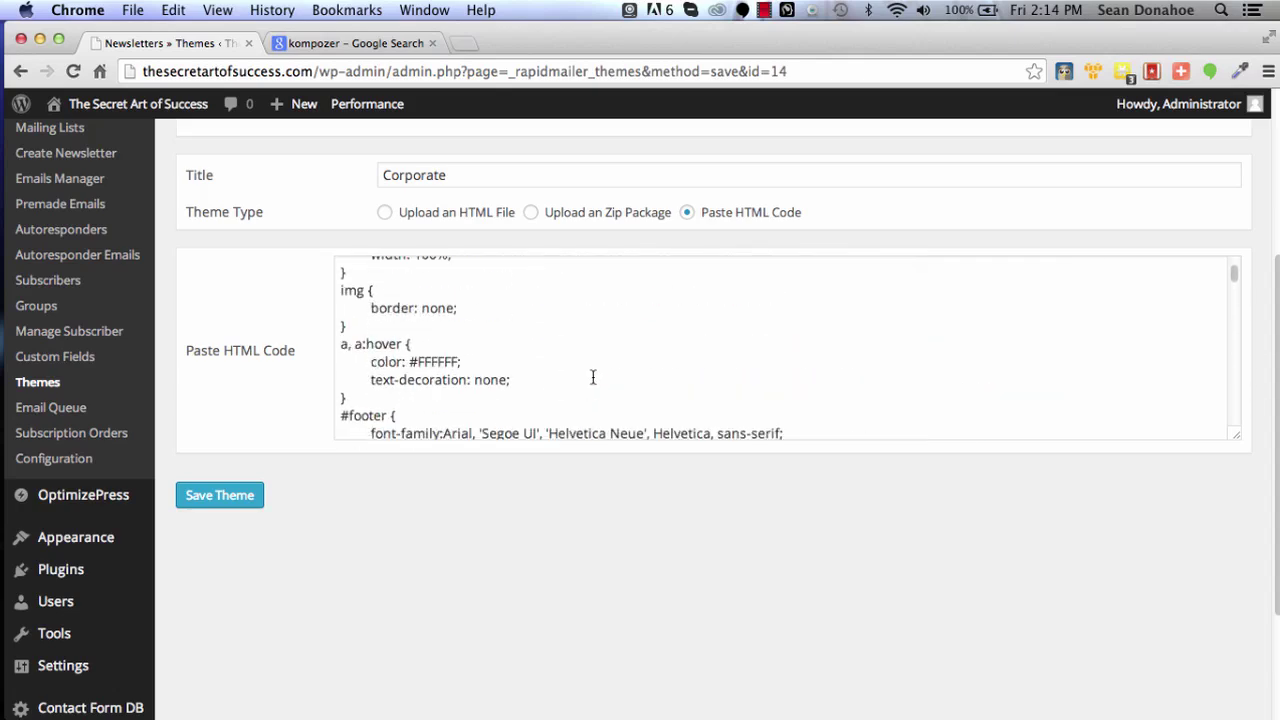
scroll(592, 377, up, 10)
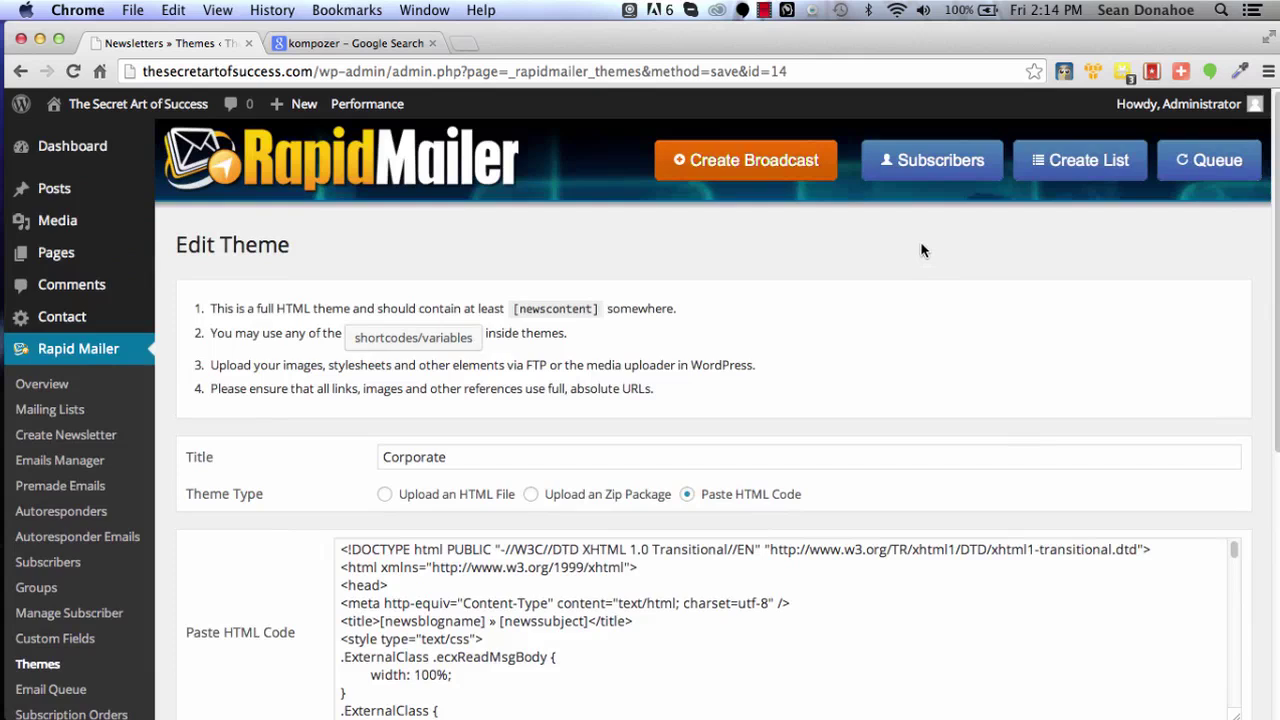
- Go back to the Themes list and review the seven themes with Corporate as default
click(37, 666)
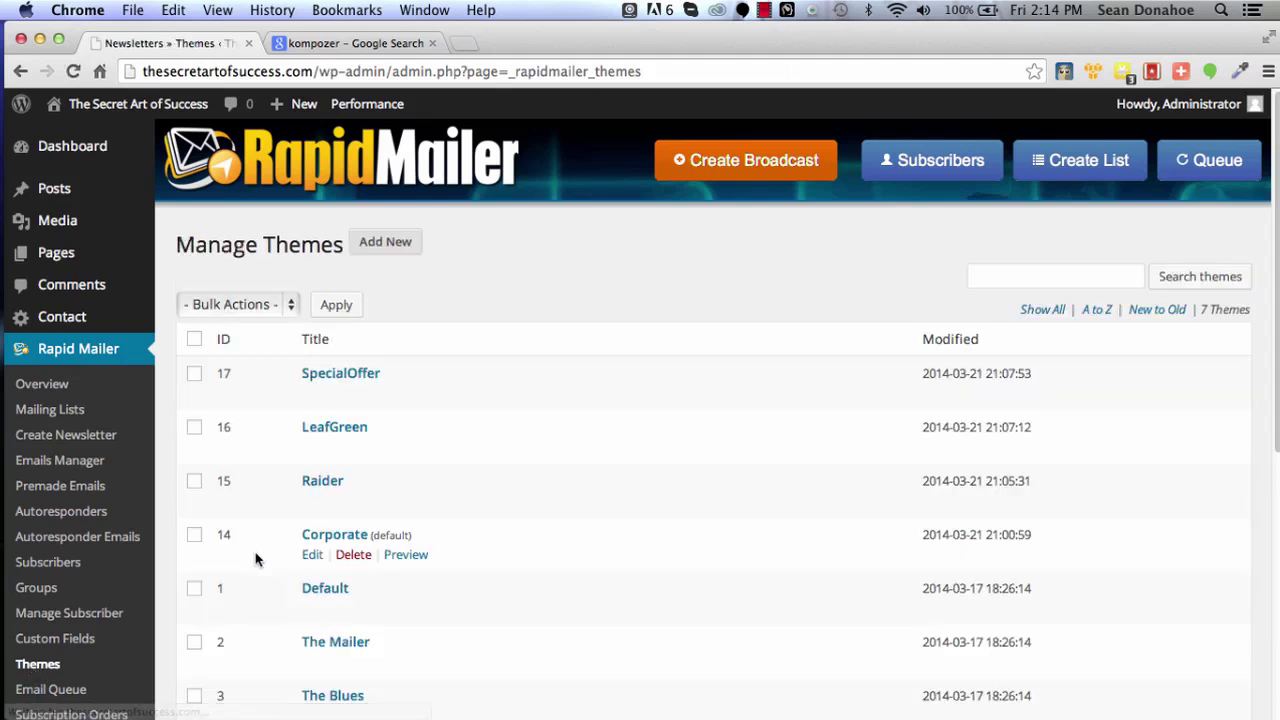
scroll(233, 627, down, 3)
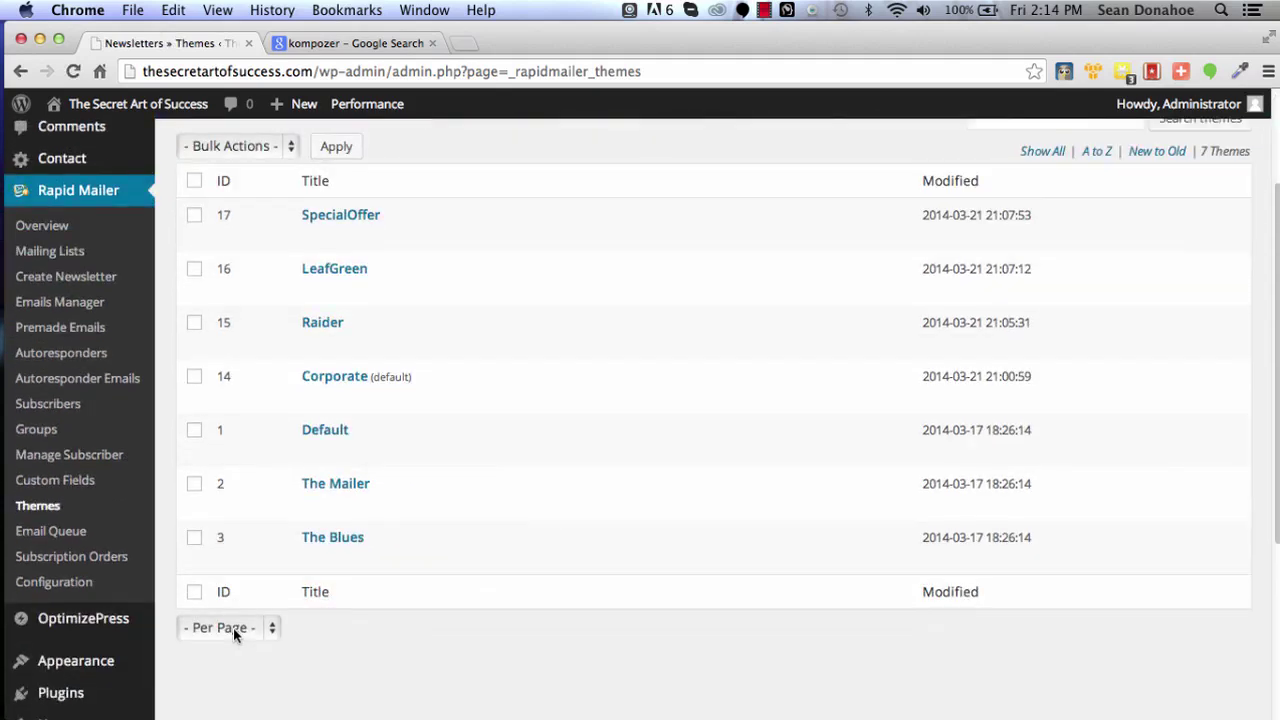
scroll(233, 628, up, 3)
mouse_move(489, 617)
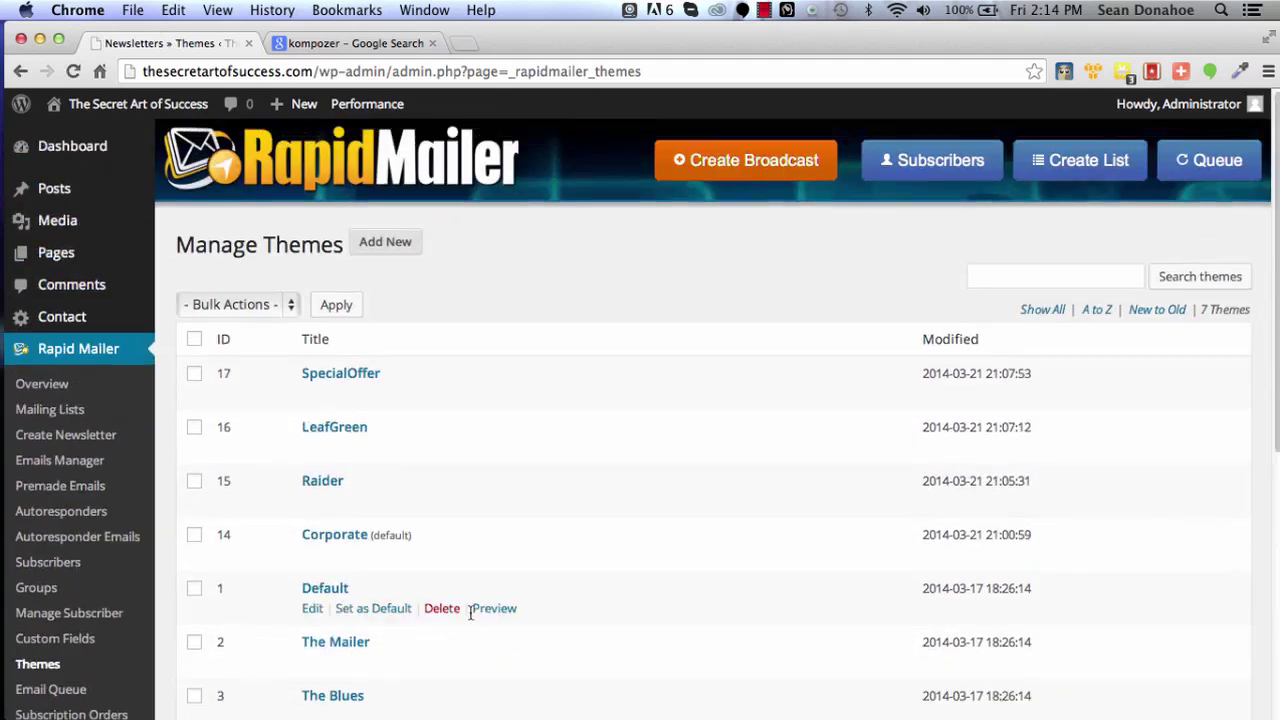
mouse_move(569, 560)
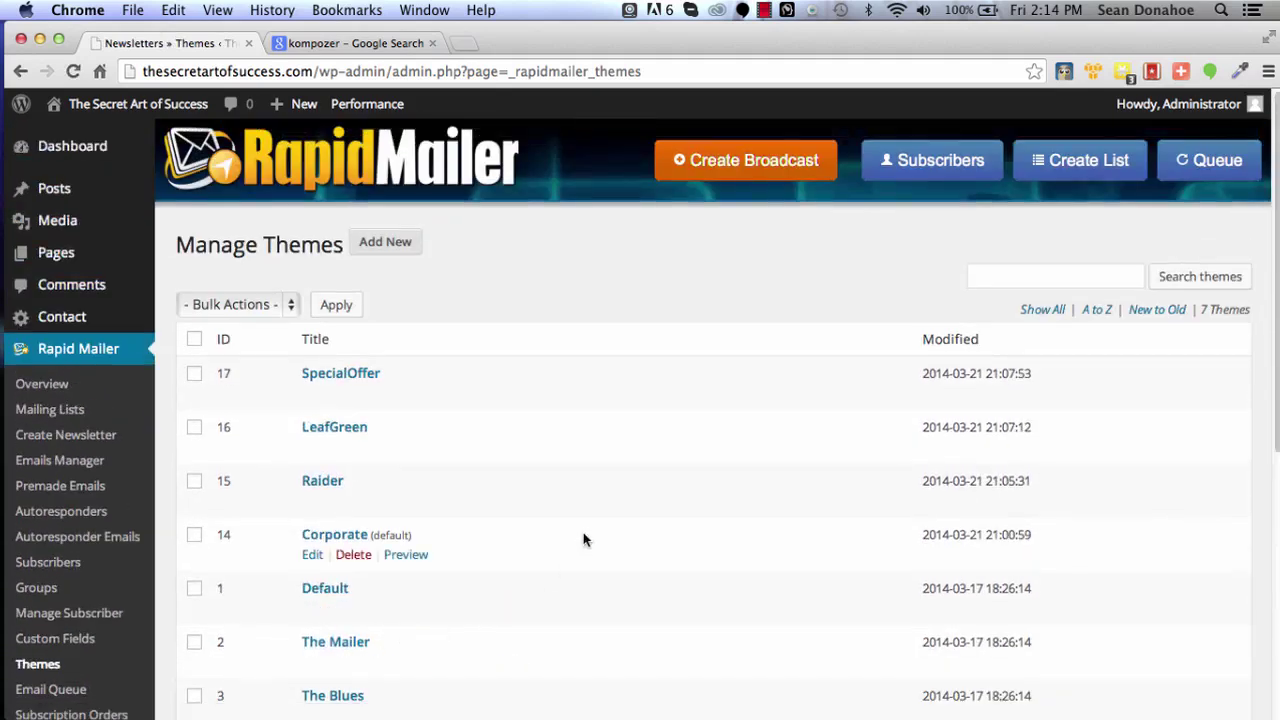